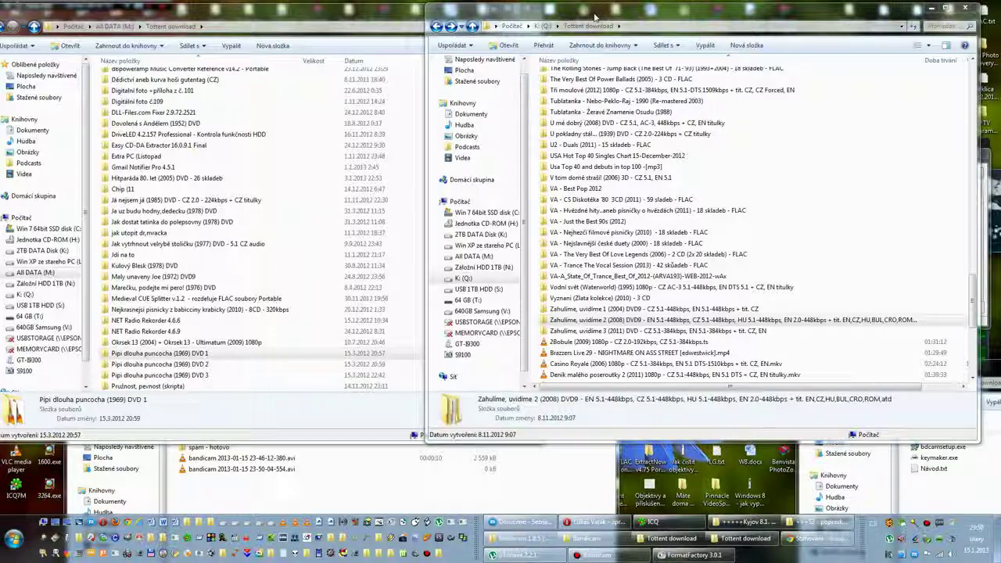
Examine the contents of the "Zahulíme, uvidíme 2 (2008) DVD9" folder and its VIDEO_TS subfolder, and return to the folder list.
left_click(543, 320)
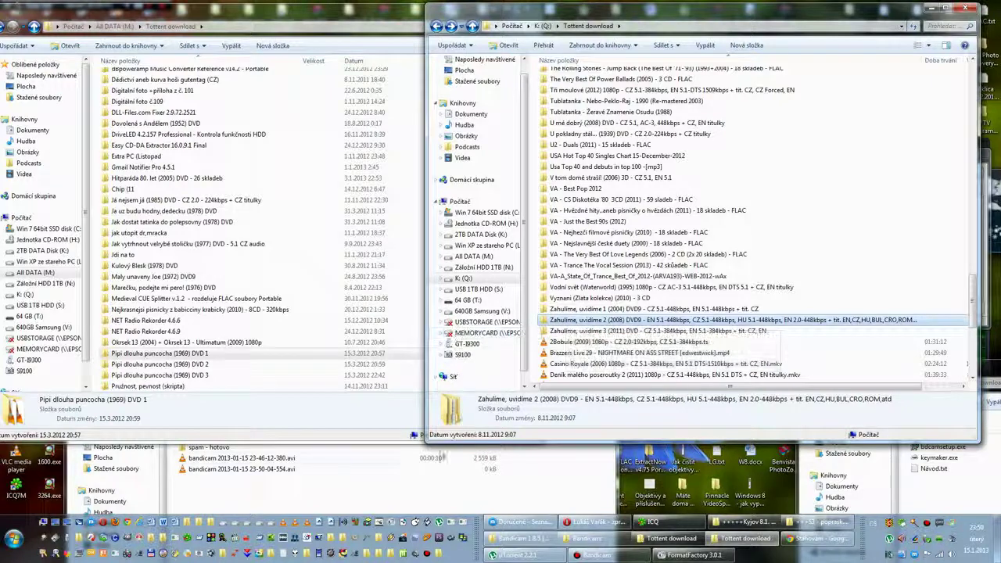
left_click(354, 522)
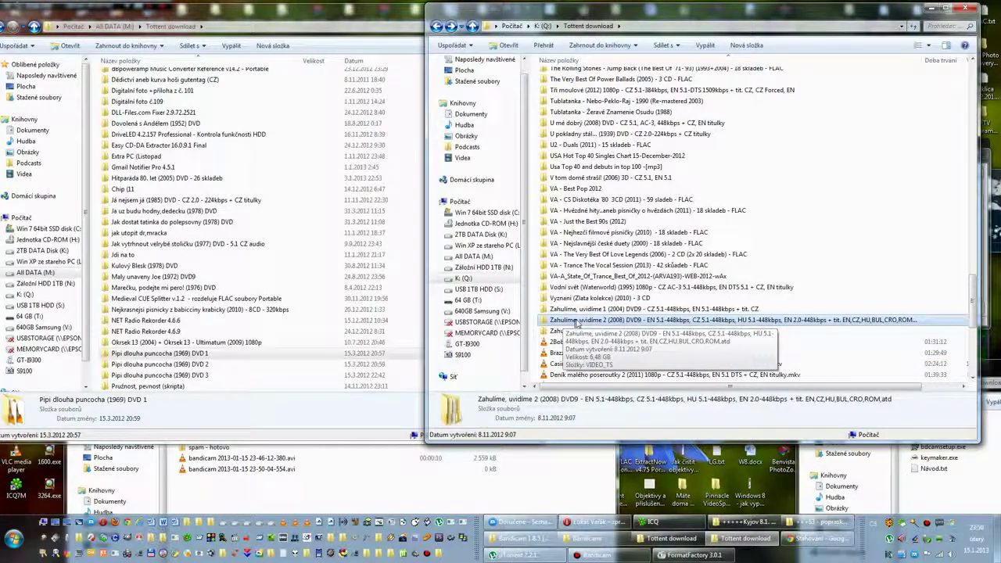
double_click(576, 320)
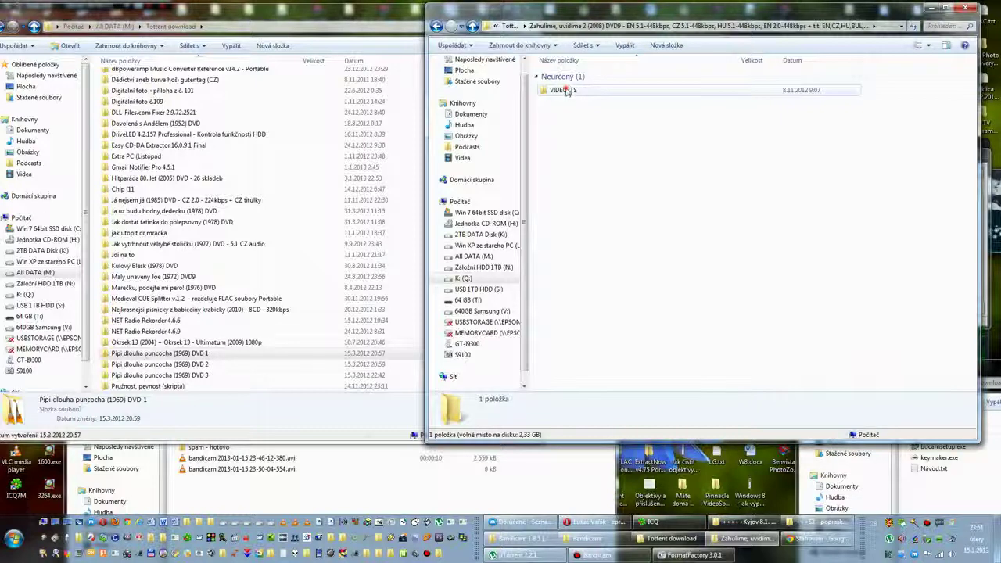
left_click(563, 93)
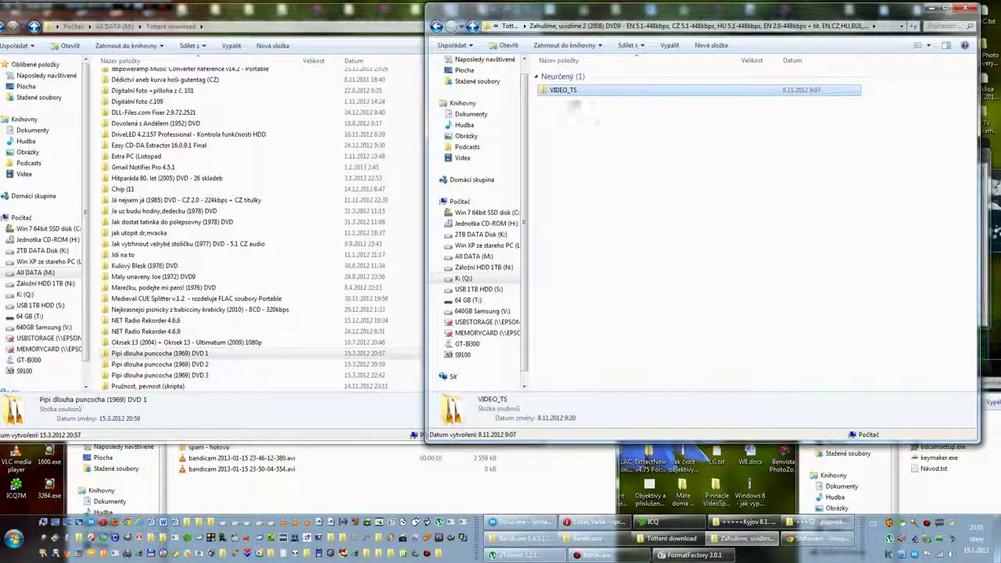
left_click(596, 146)
double_click(564, 92)
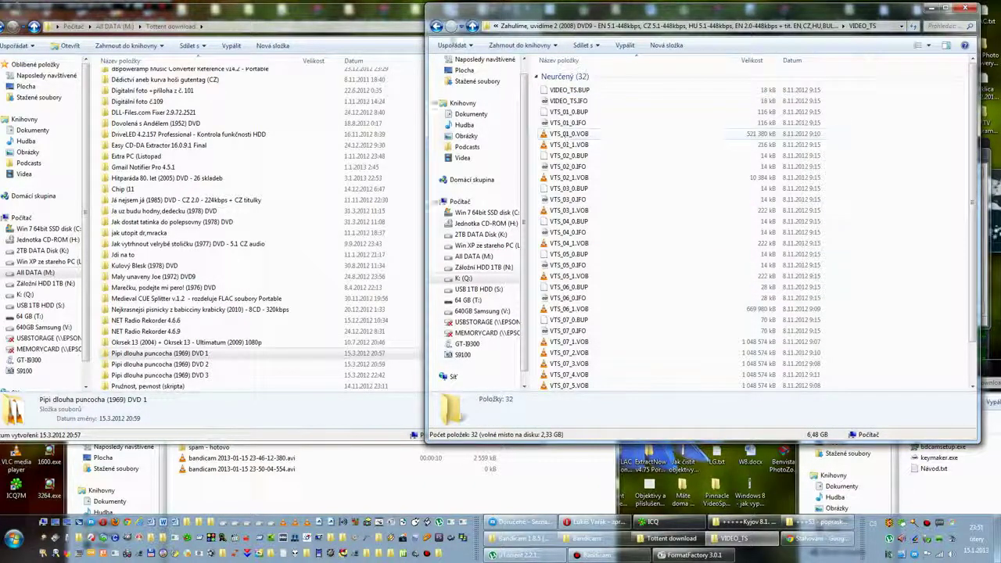
left_click(436, 27)
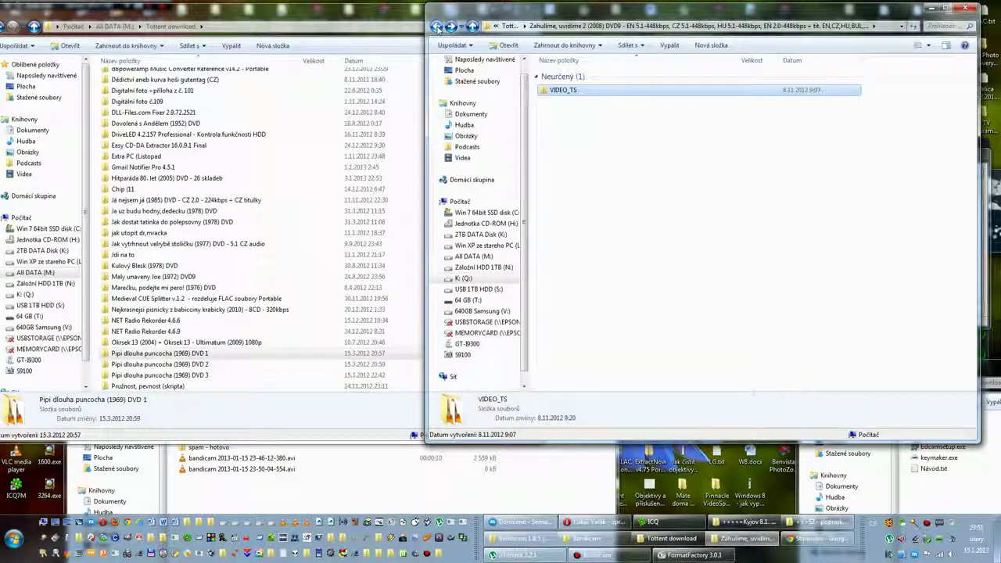
left_click(436, 27)
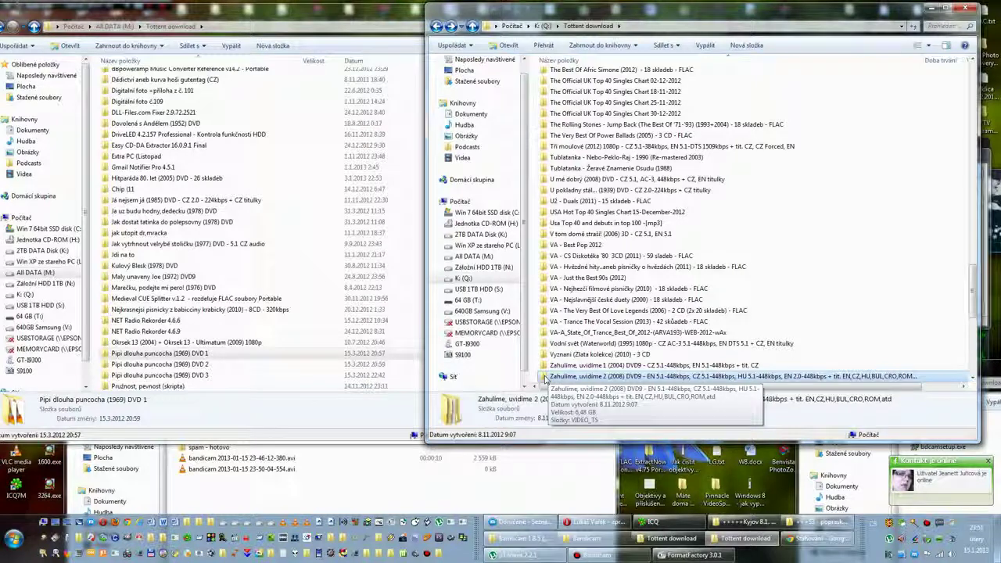
Load the "Zahulíme, uvidíme 2 (2008) DVD9" folder into HandBrake as the source and dismiss the default path warning.
left_click_drag(545, 377, 356, 526)
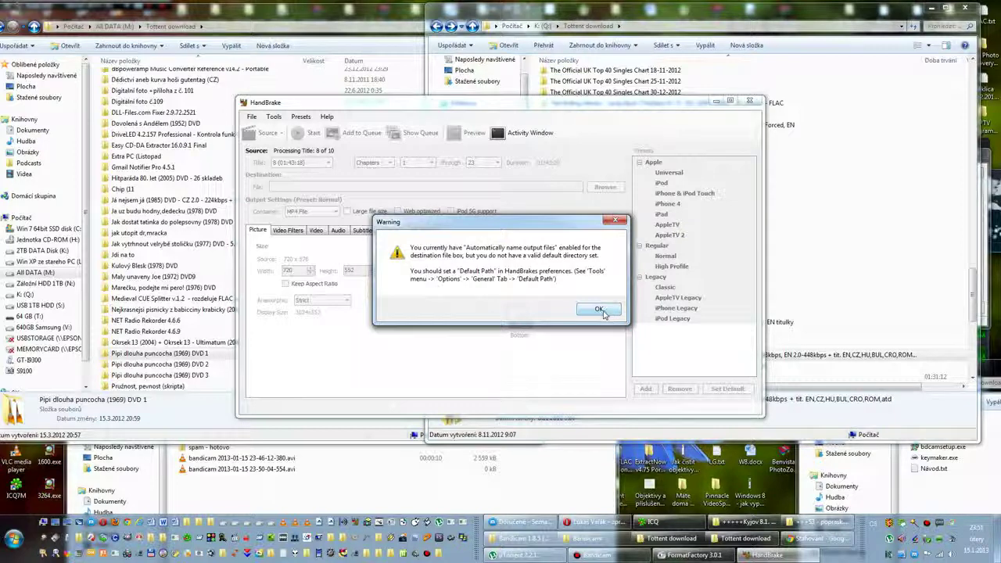
left_click(600, 309)
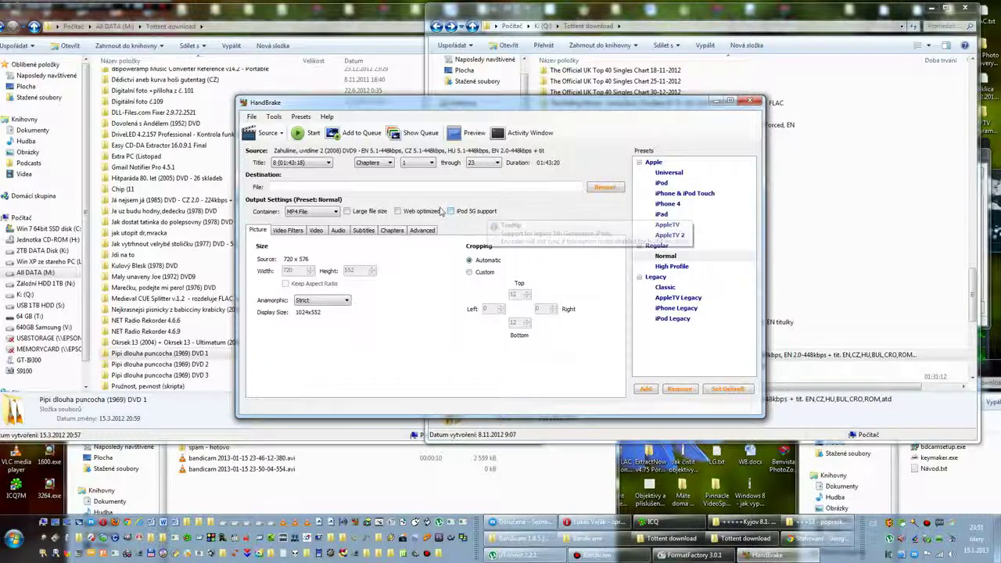
Open the "Zahulíme, uvidíme 2" folder in VLC, choose Česky in the DVD menu, preview the film in full screen, and close the player.
left_click(698, 14)
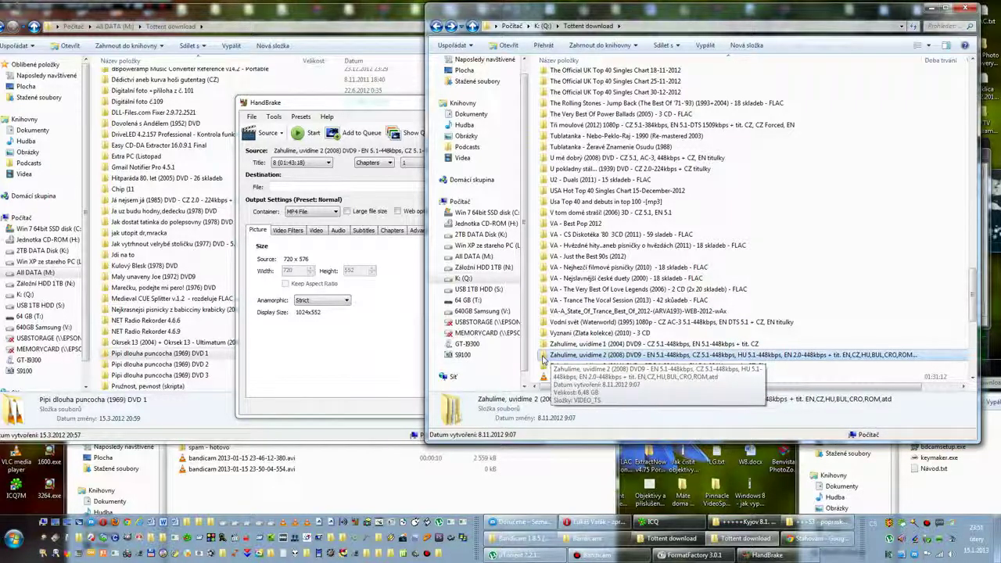
left_click_drag(543, 358, 284, 524)
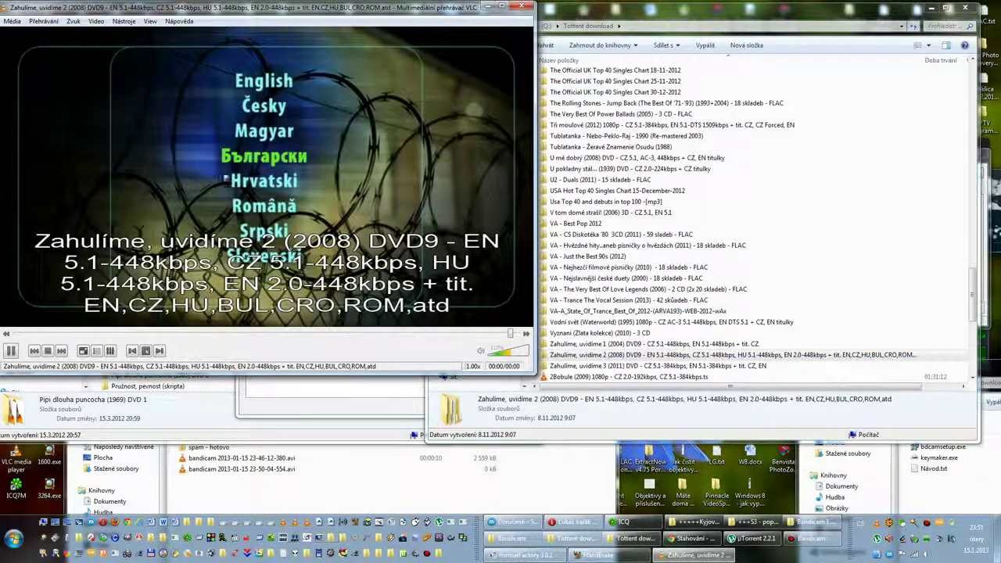
left_click(264, 106)
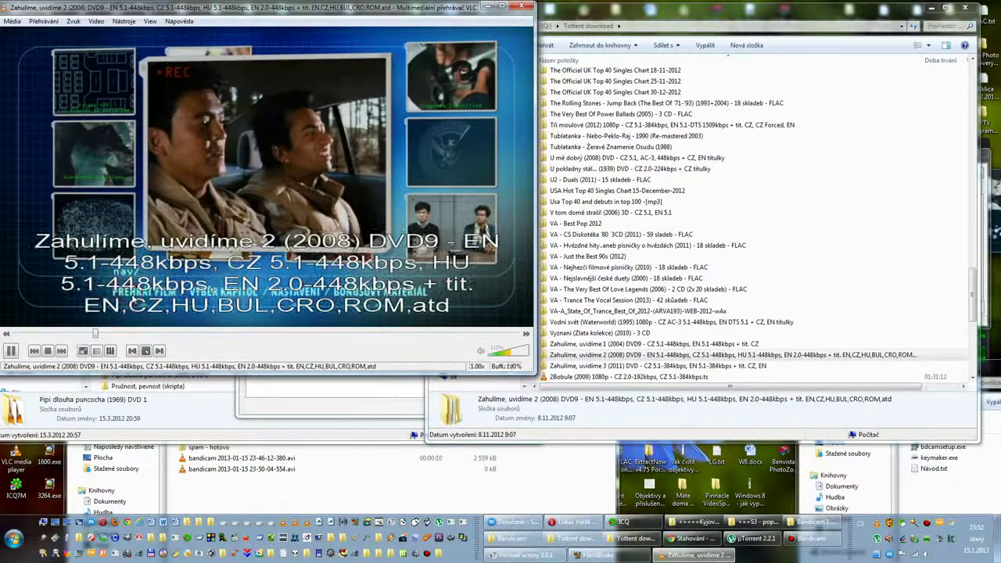
left_click(210, 136)
double_click(209, 135)
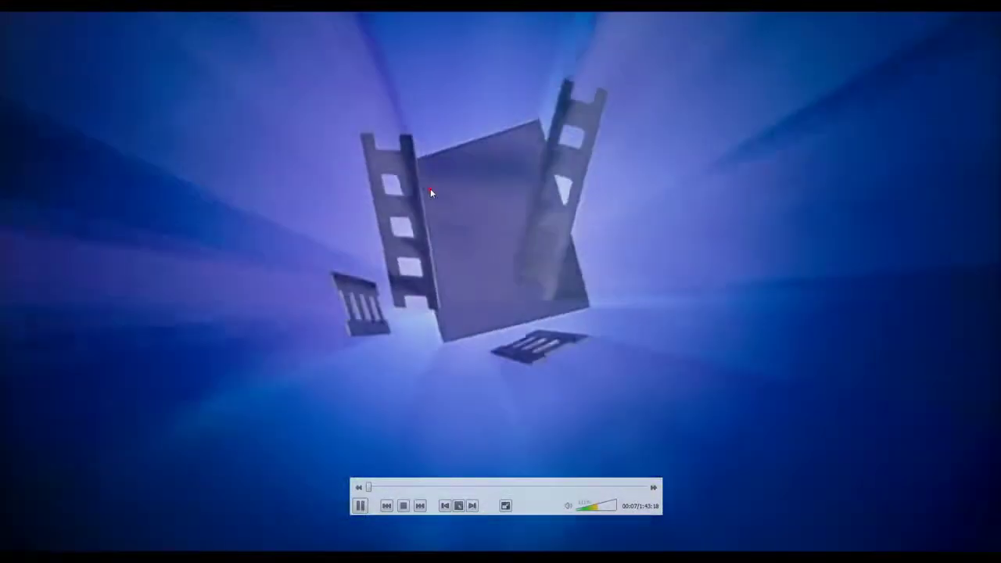
double_click(430, 189)
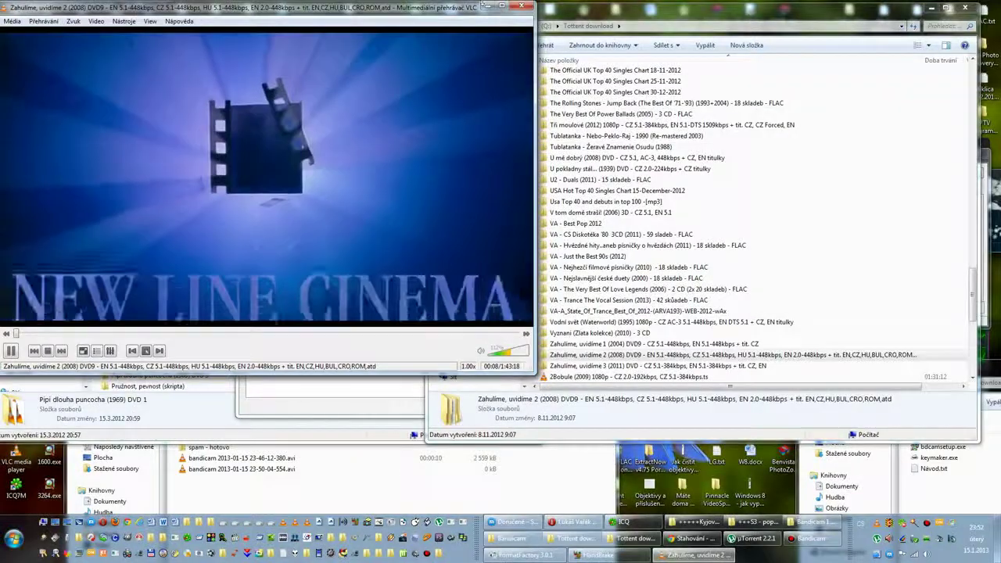
left_click(522, 7)
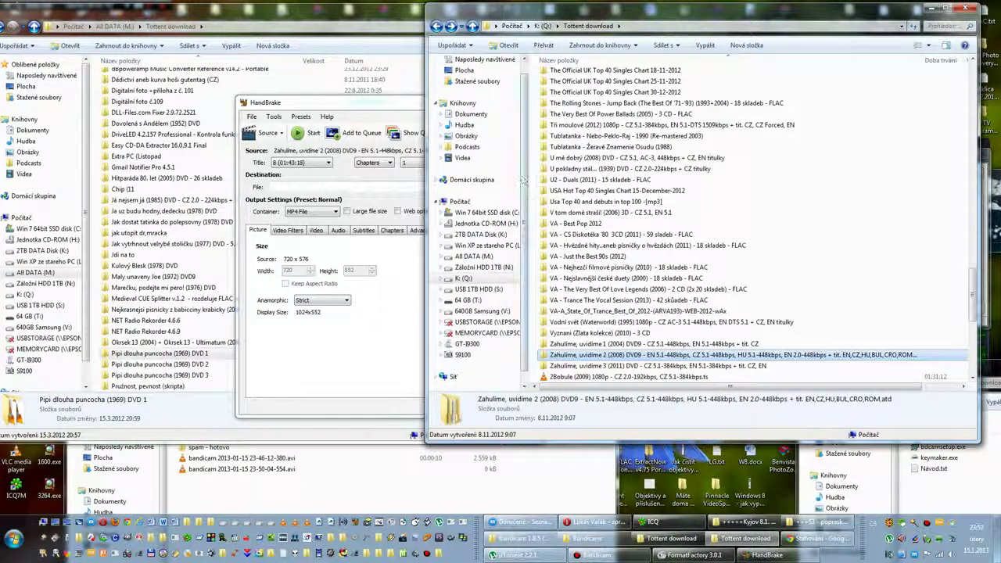
left_click_drag(578, 355, 560, 354)
In HandBrake, set the destination file to video.mkv in the +++UP folder on drive V:, saved as type mkv.
left_click(414, 107)
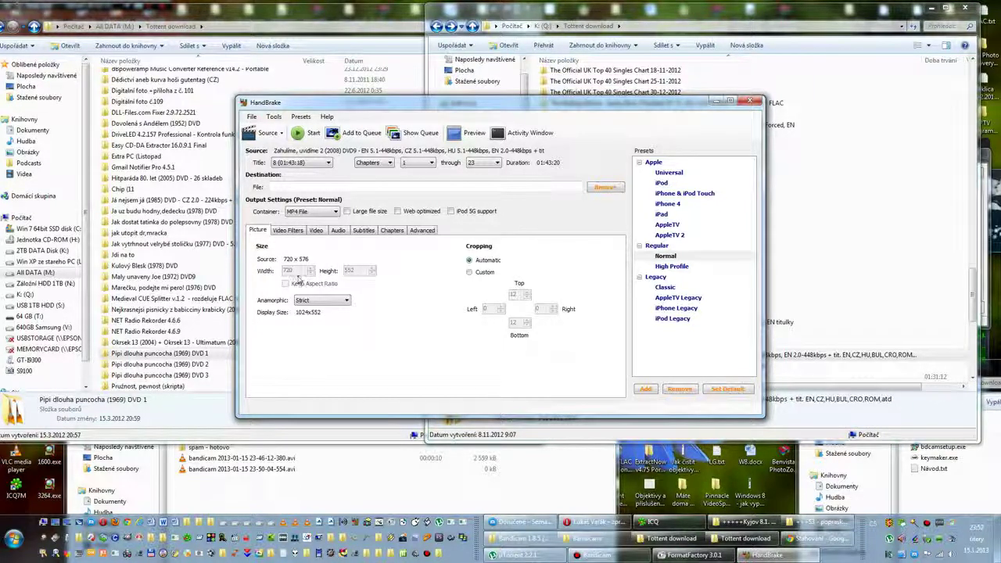
left_click(317, 186)
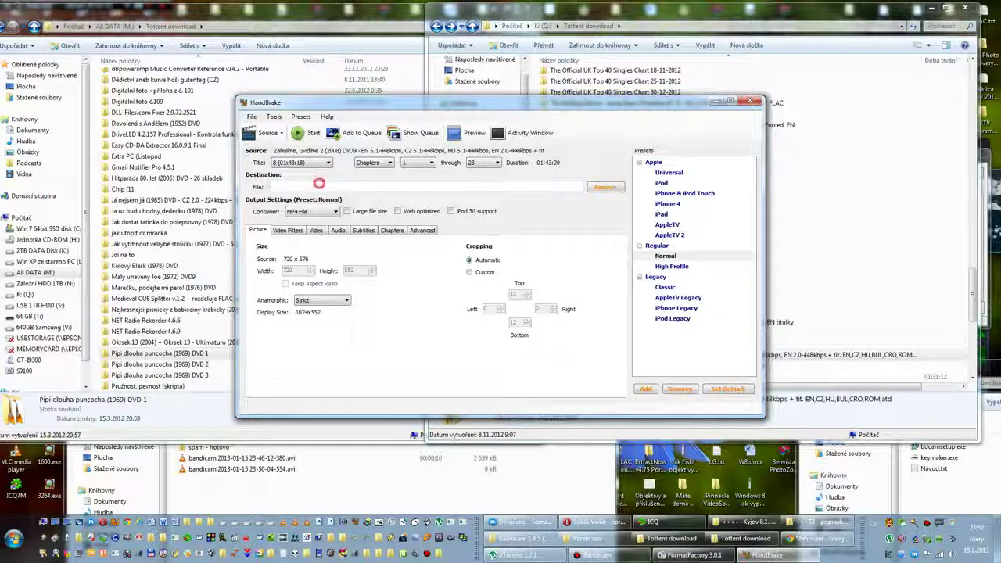
left_click(604, 186)
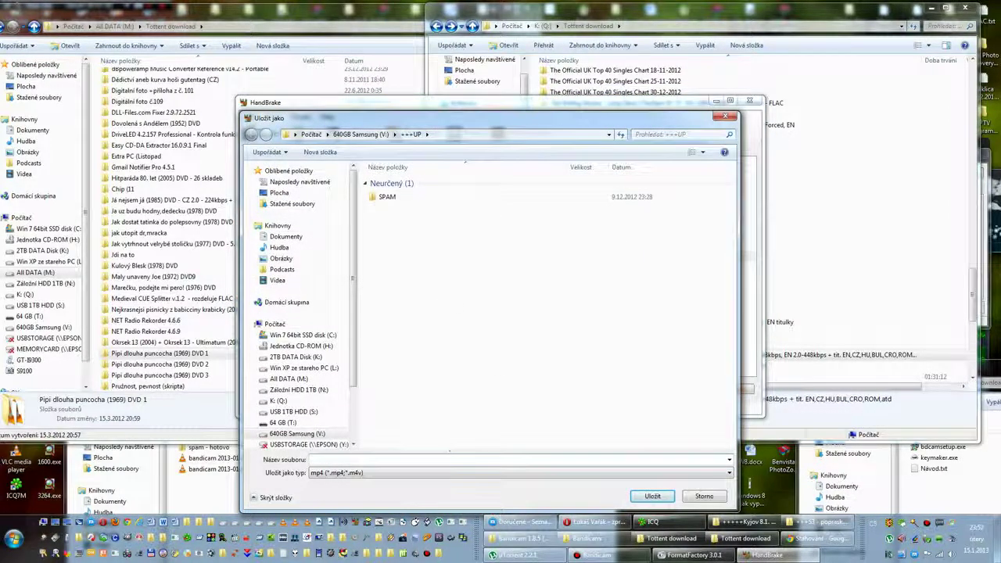
type("video.mkv")
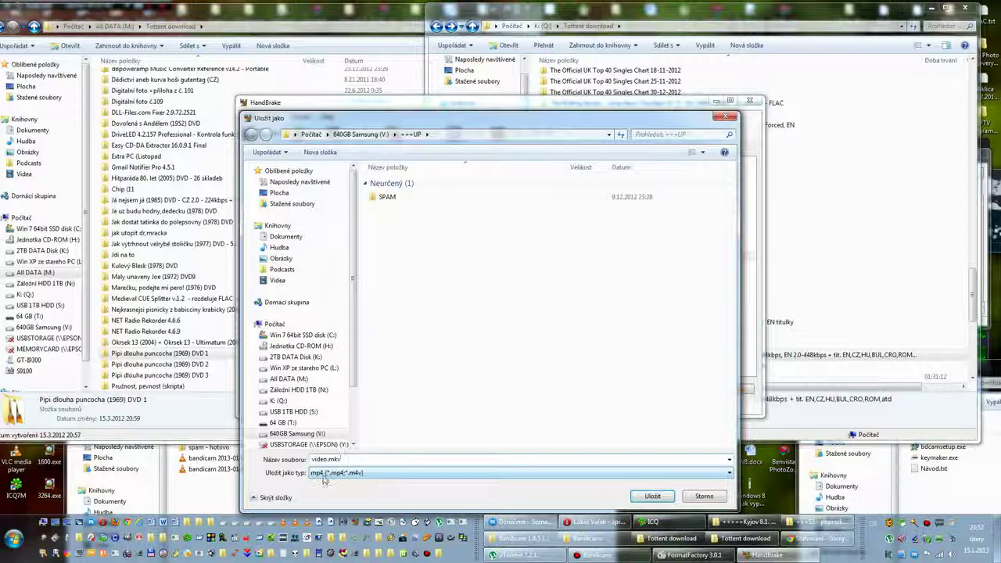
left_click(360, 479)
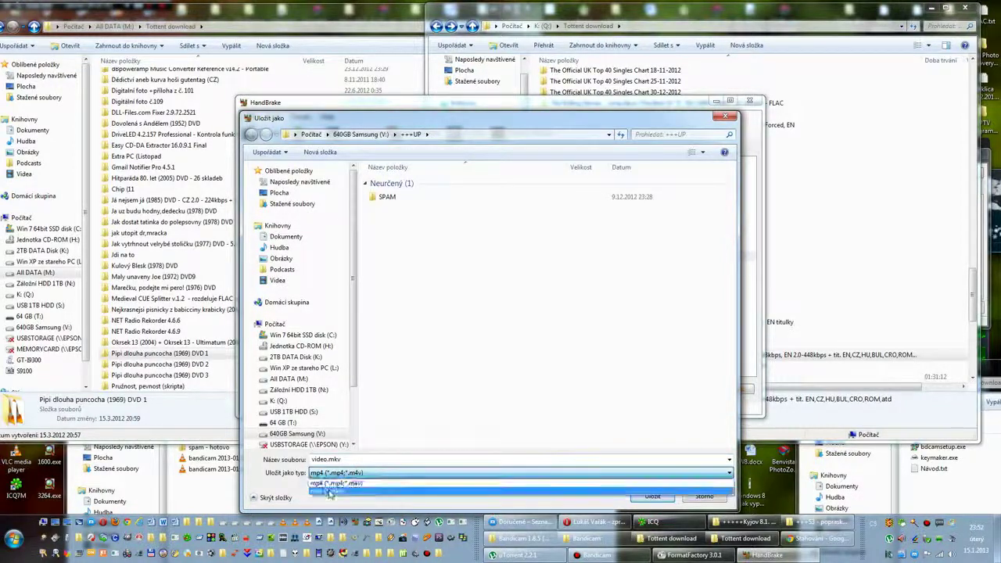
left_click(328, 491)
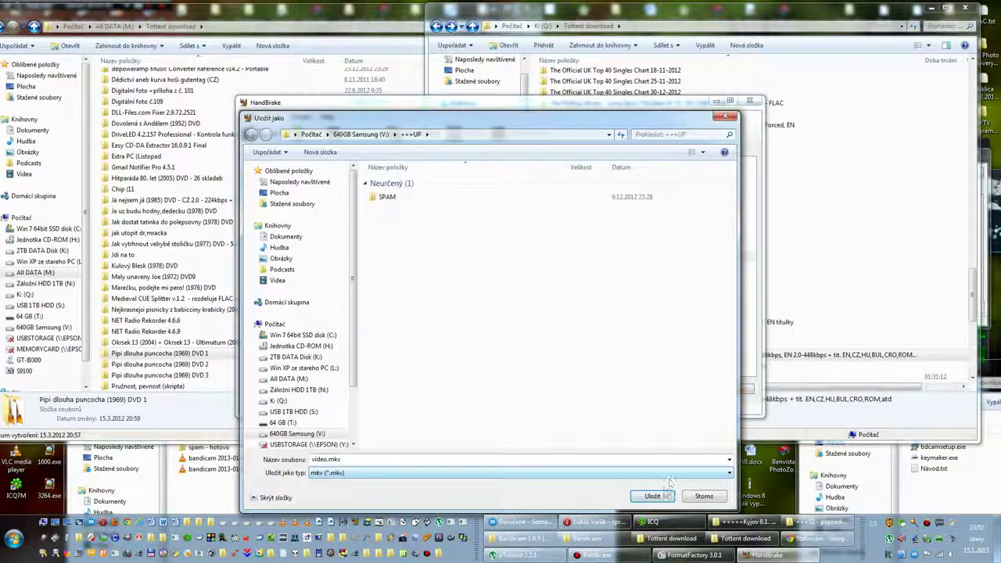
left_click(653, 498)
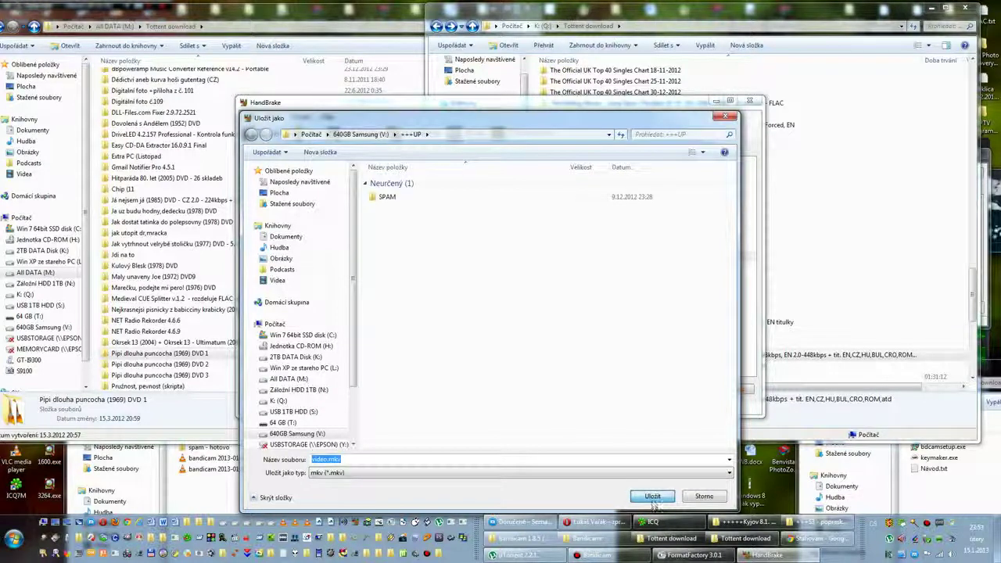
left_click(653, 497)
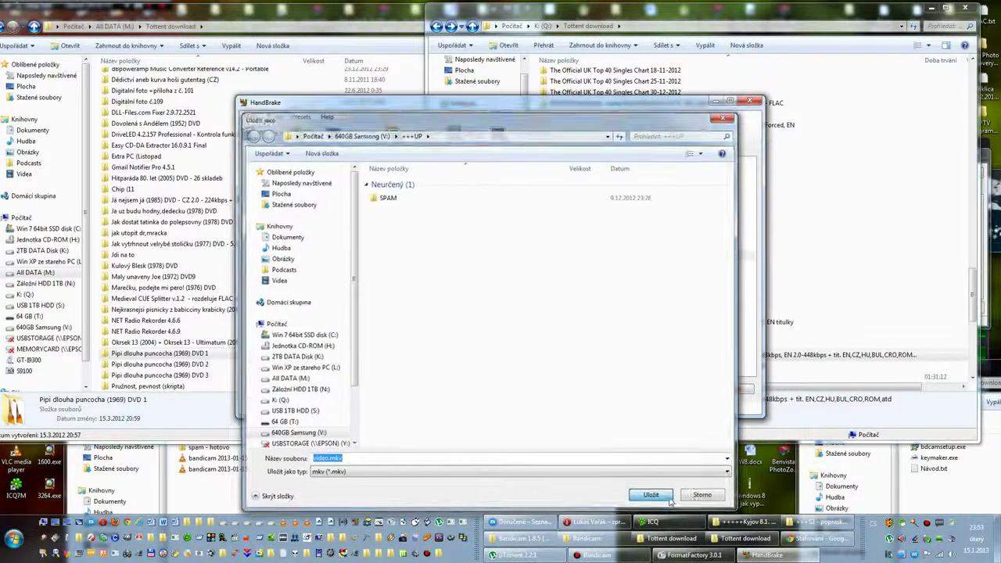
left_click(341, 187)
left_click_drag(341, 187, 291, 186)
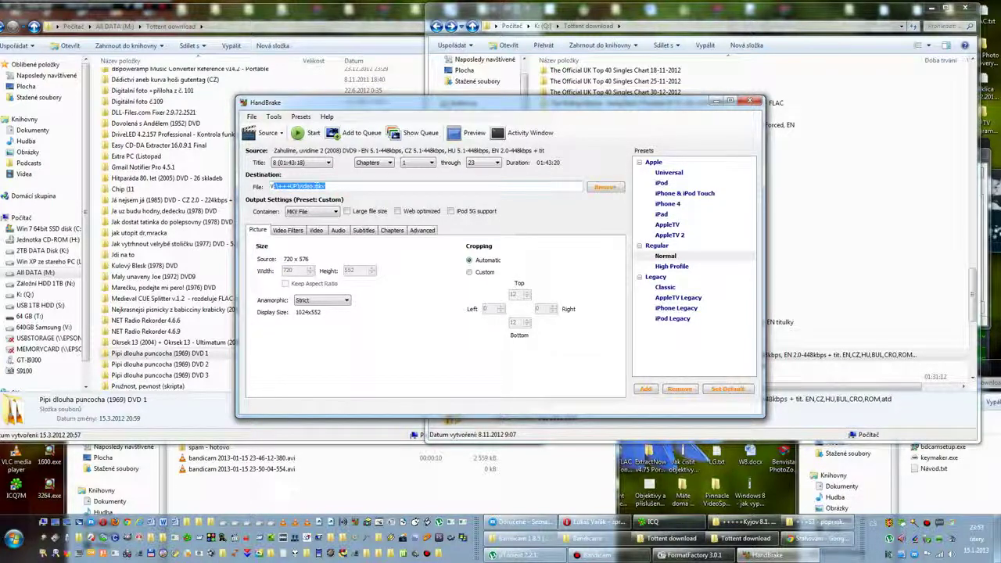
left_click(344, 187)
left_click_drag(344, 186, 270, 186)
left_click(335, 186)
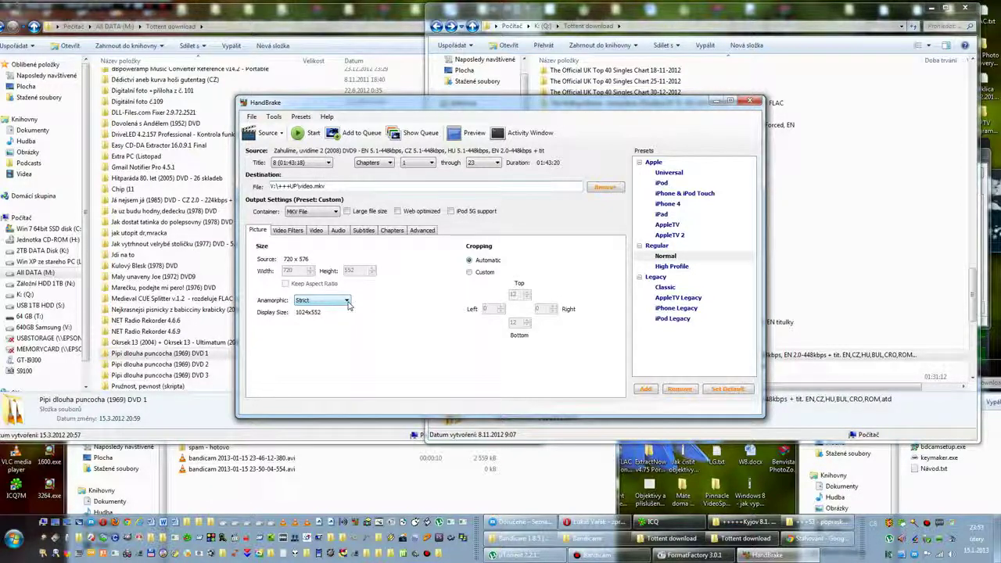
Play the "Zahulíme, uvidíme 2" film in VLC with the Czech menu, check the full-screen picture at about 17 minutes, and close the player.
left_click(576, 13)
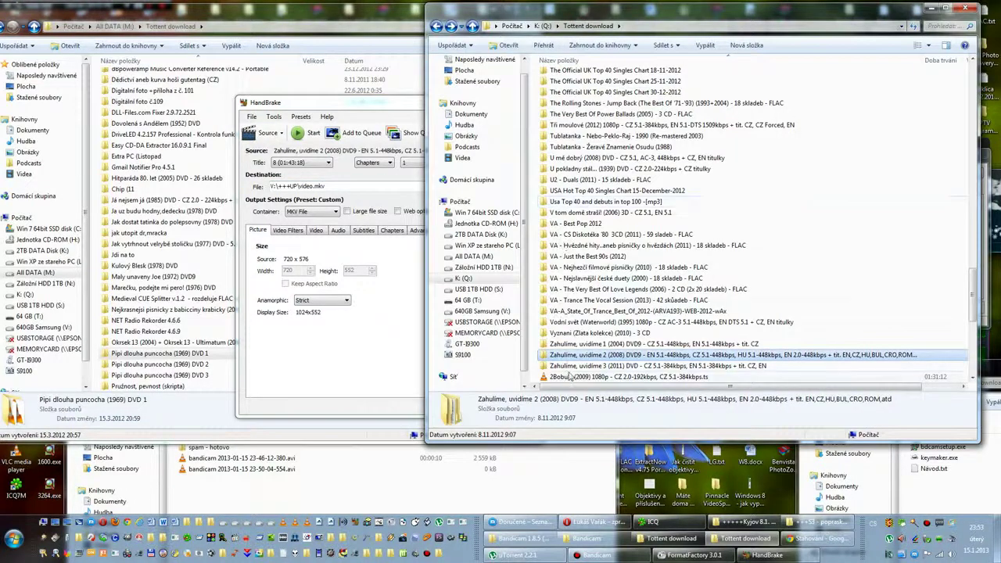
left_click_drag(573, 361, 283, 522)
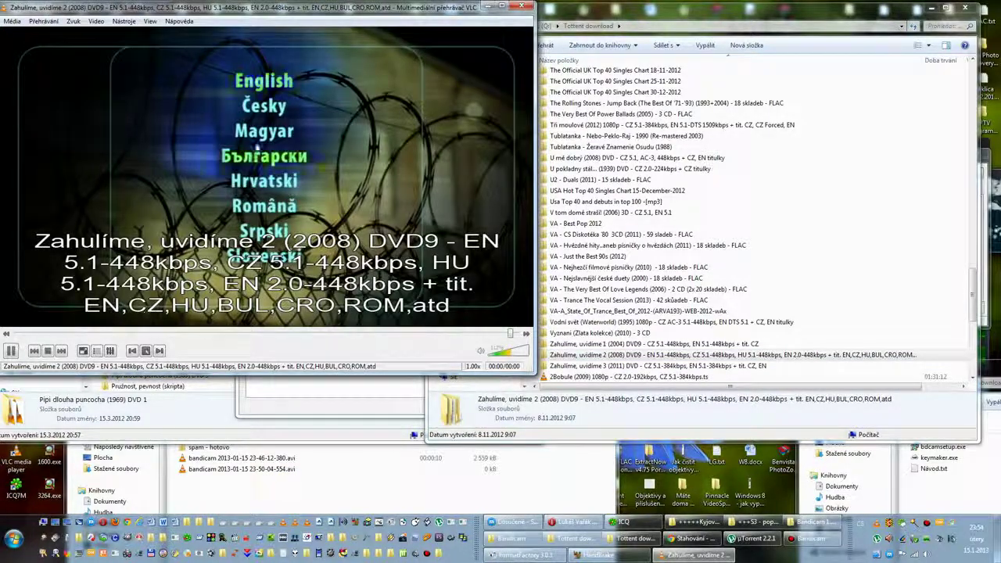
left_click(265, 107)
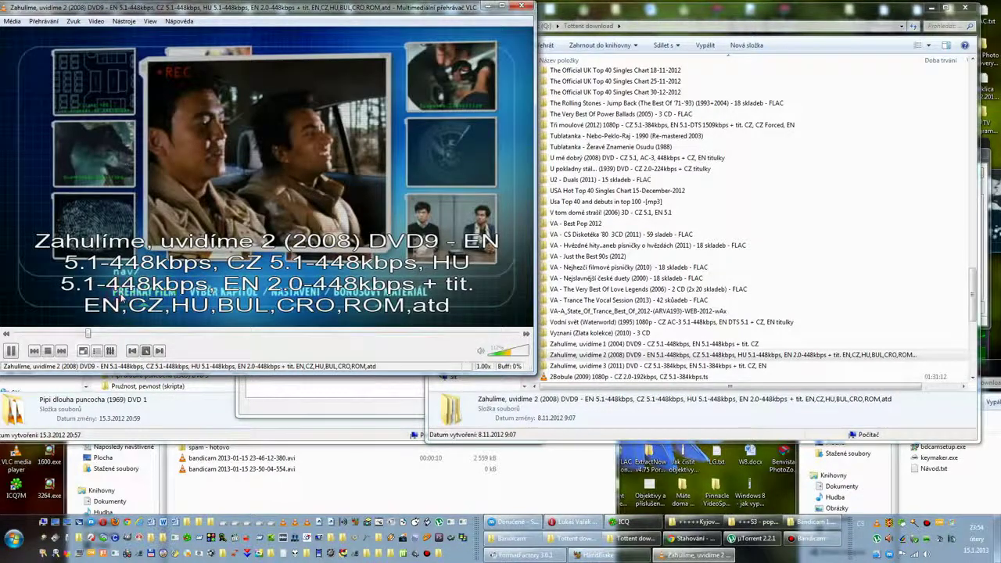
left_click(121, 293)
double_click(201, 158)
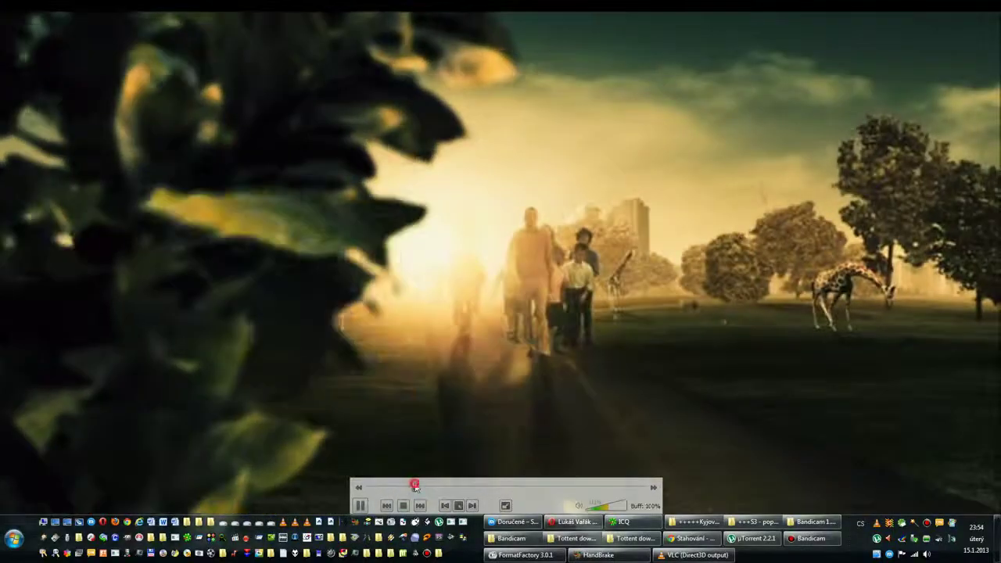
left_click(412, 484)
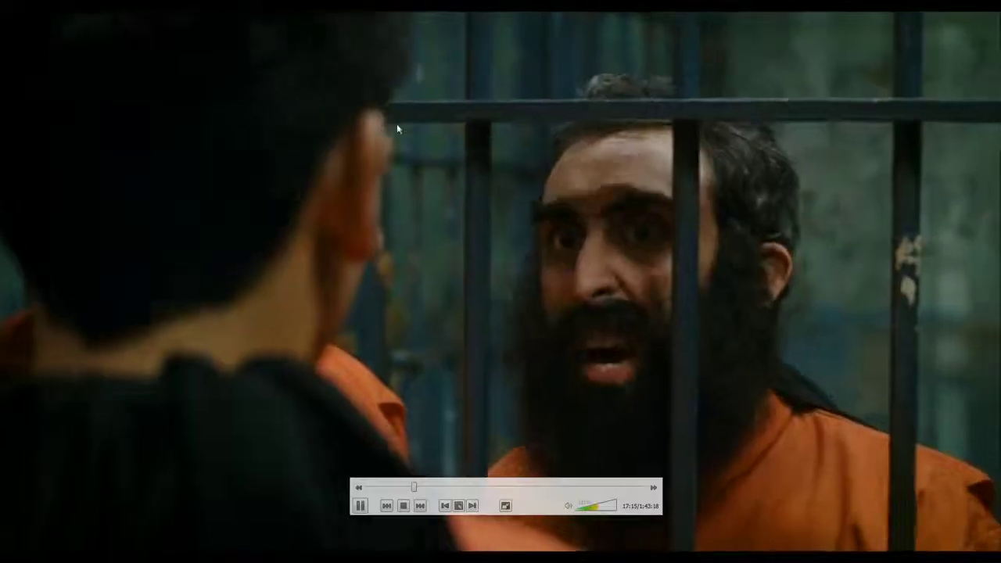
double_click(396, 123)
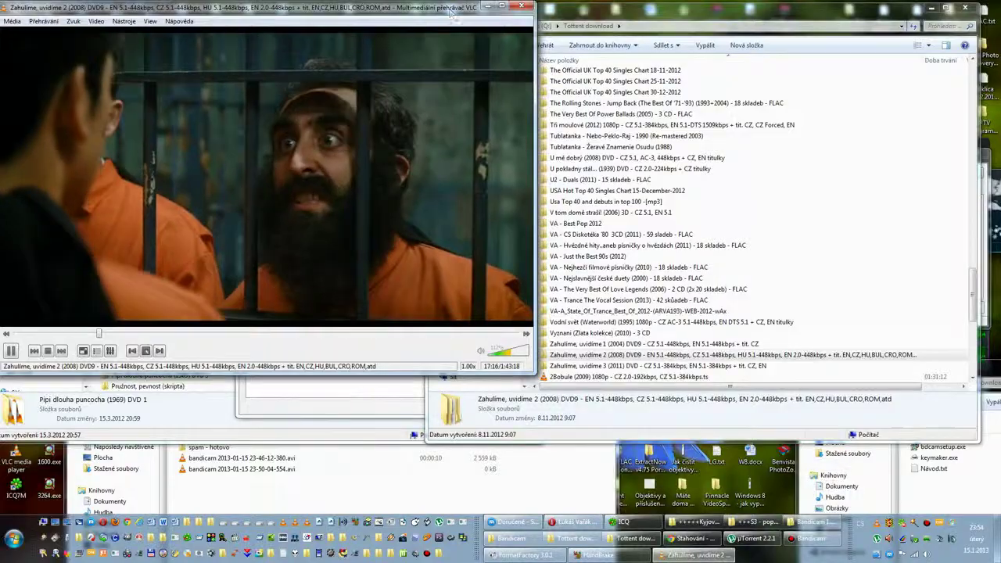
left_click(527, 6)
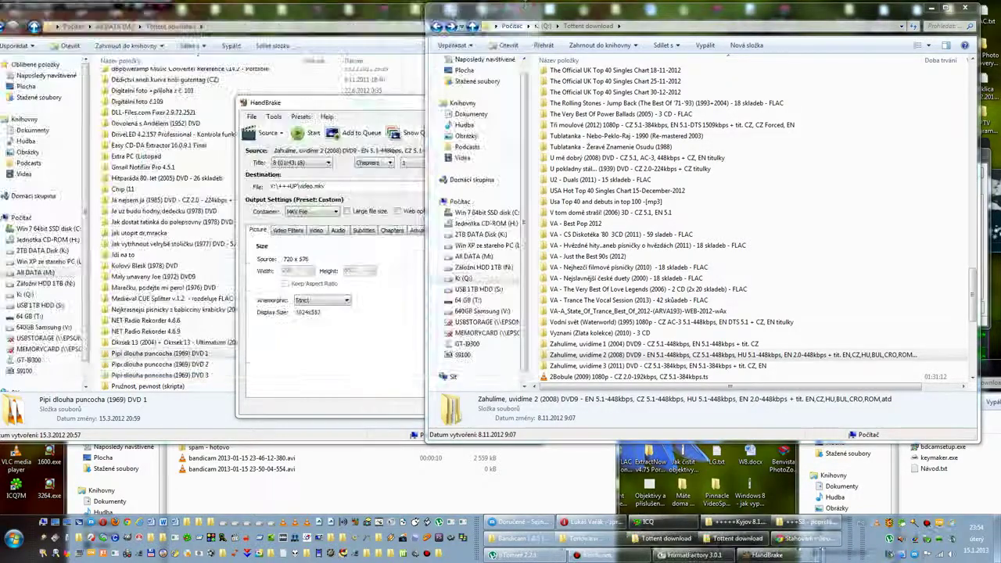
Return to HandBrake and set the picture's Anamorphic option to None.
left_click(338, 107)
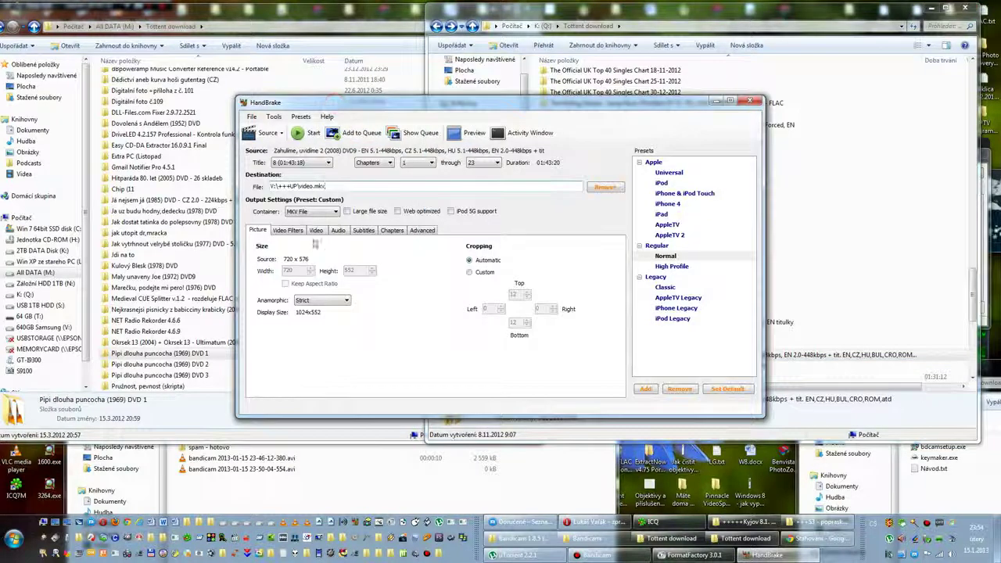
left_click(344, 302)
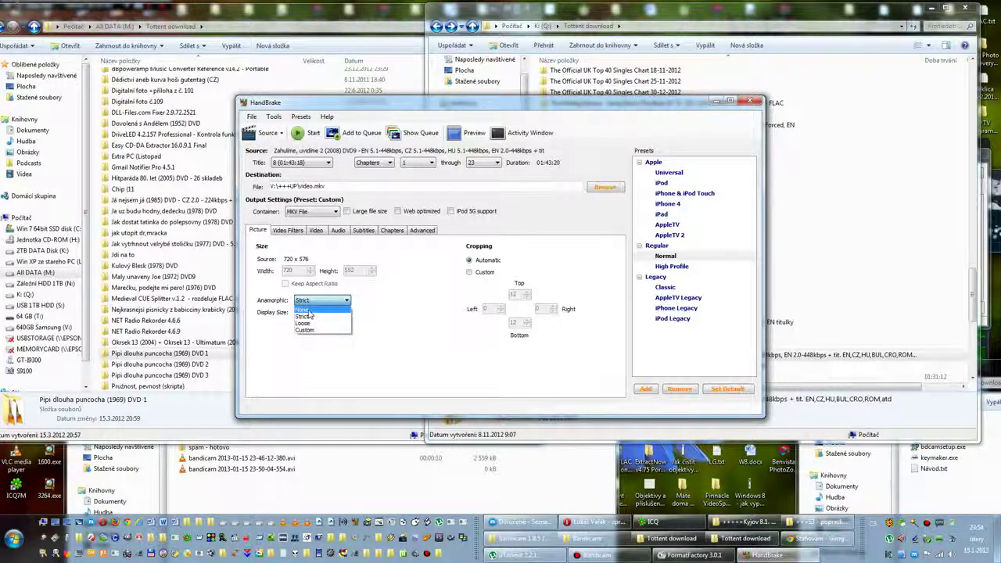
left_click(306, 311)
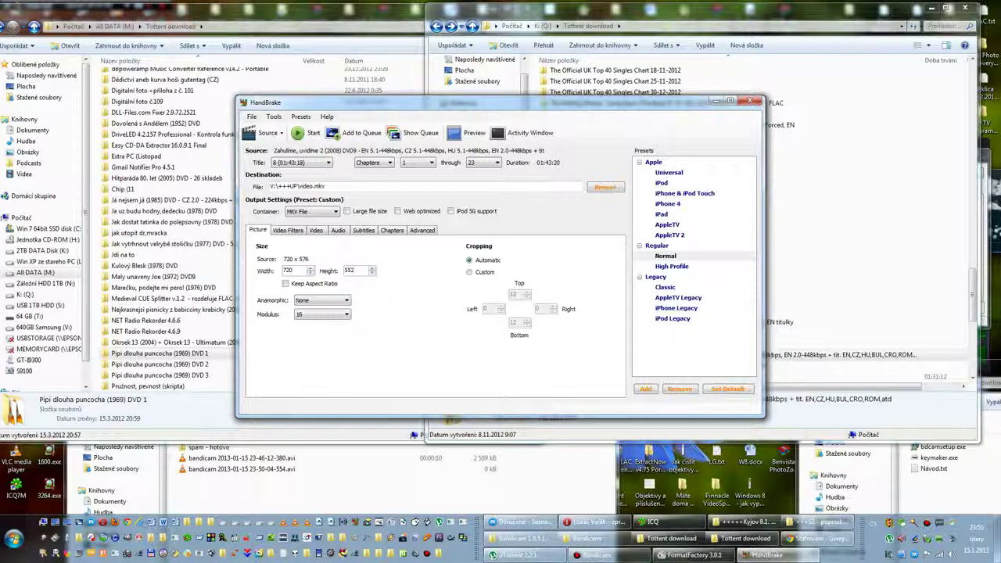
Try the Custom, Strict and Loose Anamorphic modes for the picture, and set the option back to None.
left_click(346, 300)
left_click(328, 329)
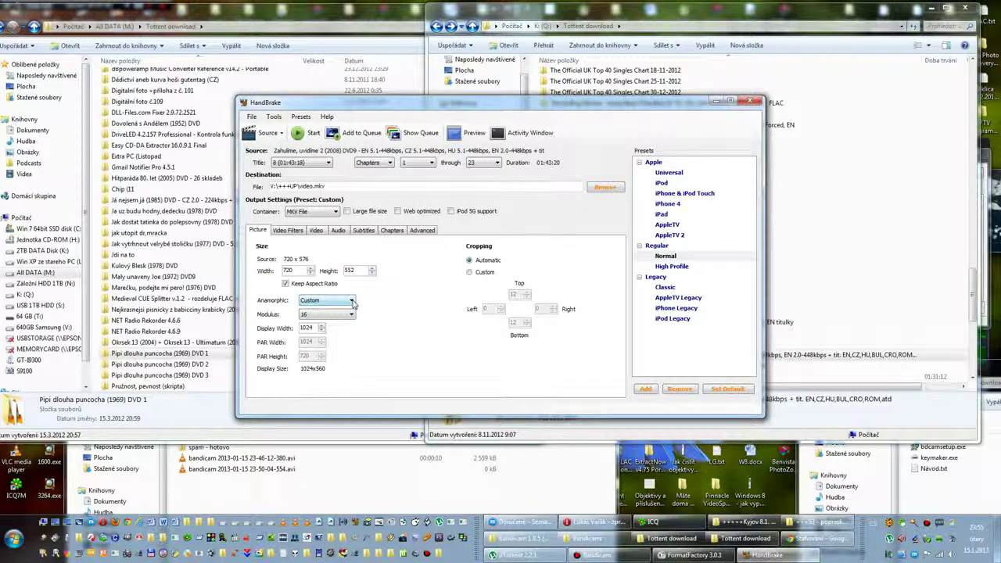
left_click(352, 302)
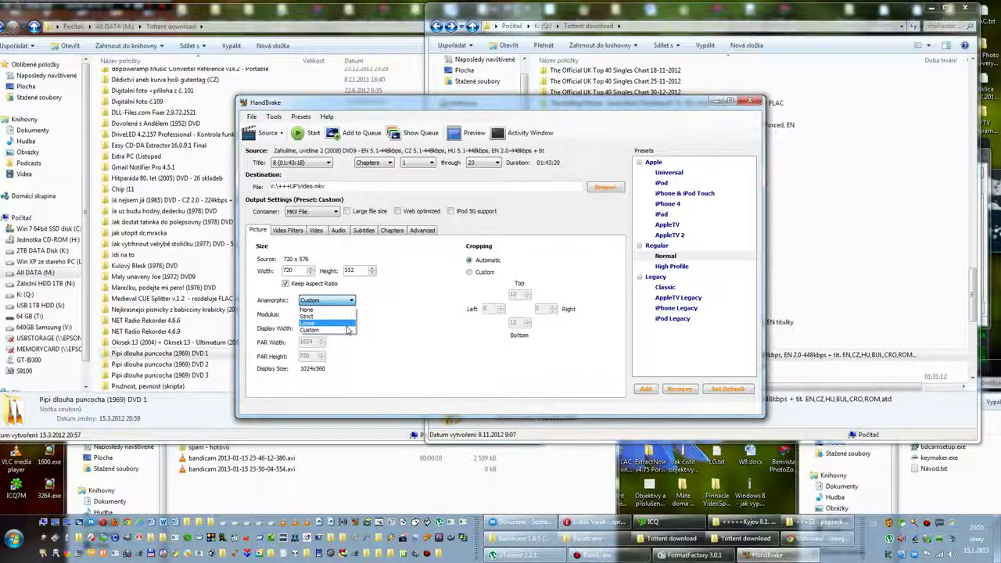
left_click(311, 316)
left_click(323, 302)
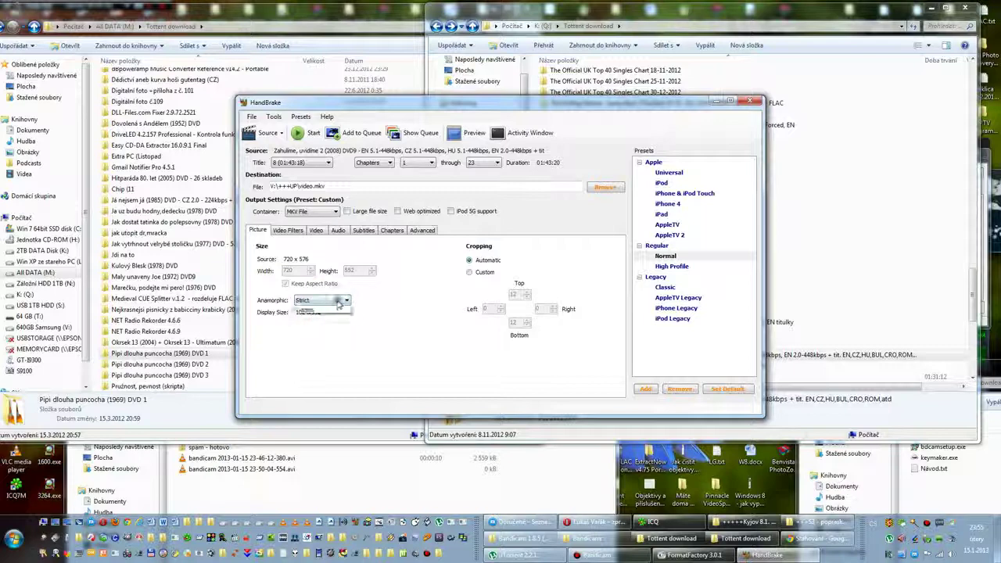
left_click(320, 329)
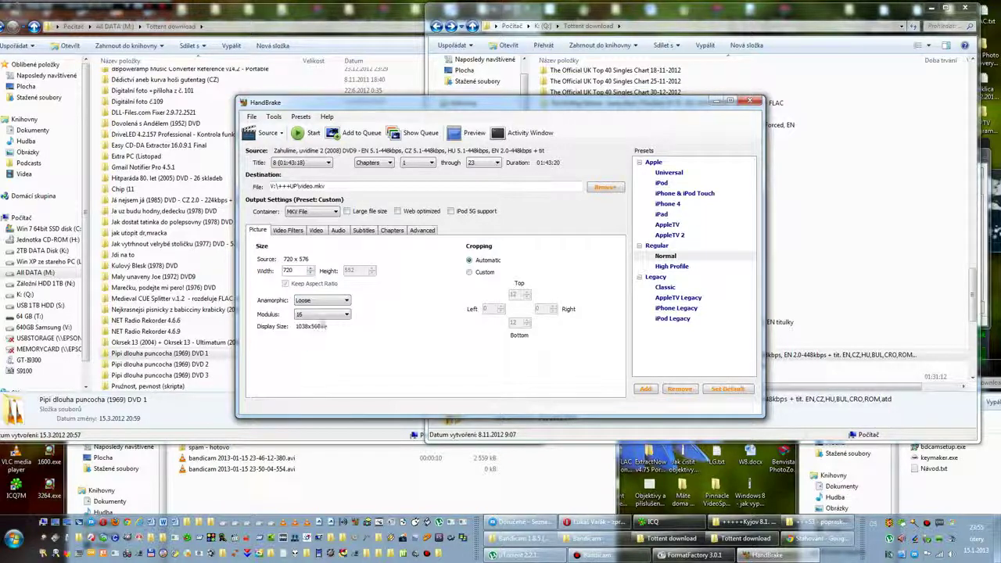
left_click(340, 303)
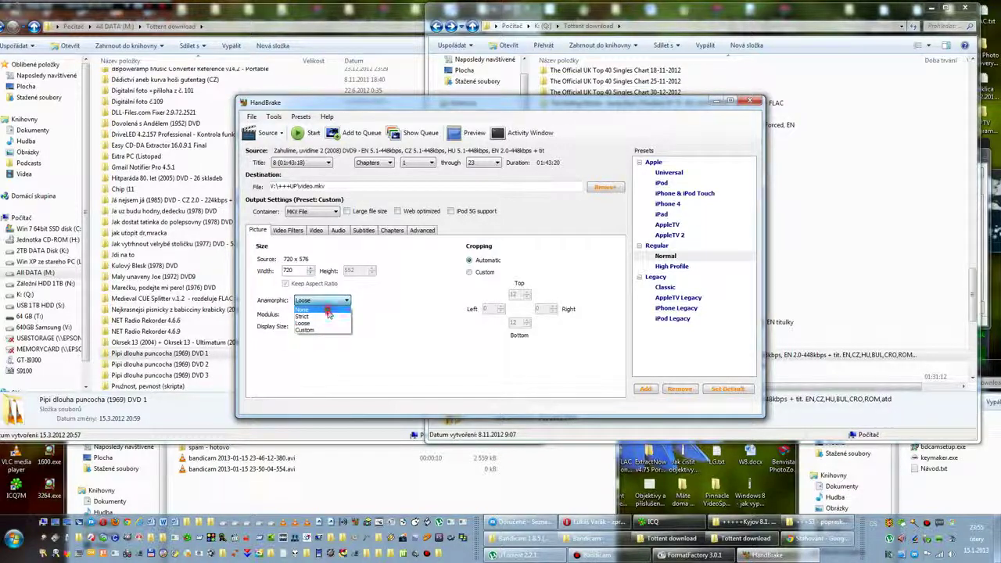
left_click(330, 309)
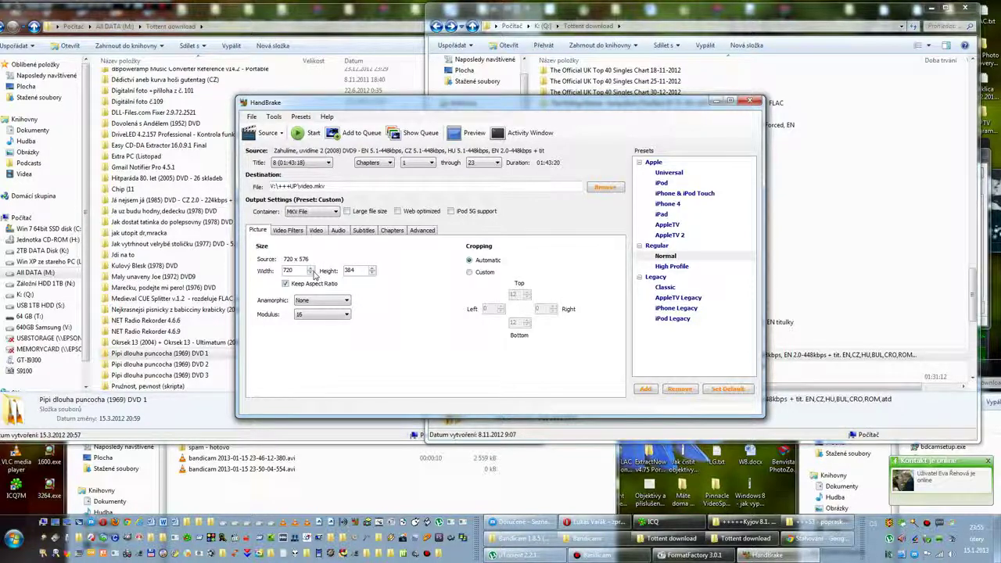
Compare the Loose, Custom and Strict Anamorphic modes once more, and return the picture to None.
left_click(326, 299)
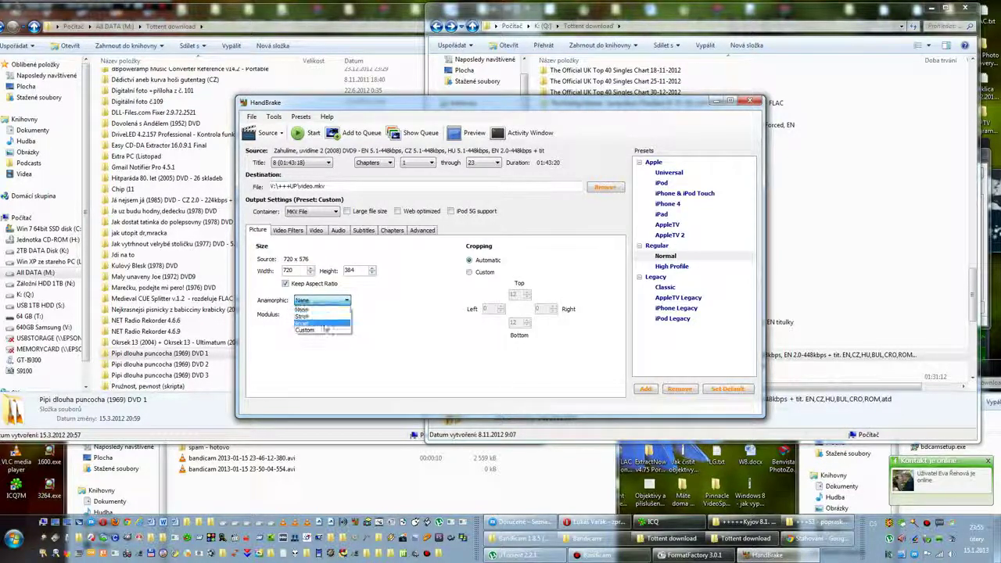
left_click(309, 310)
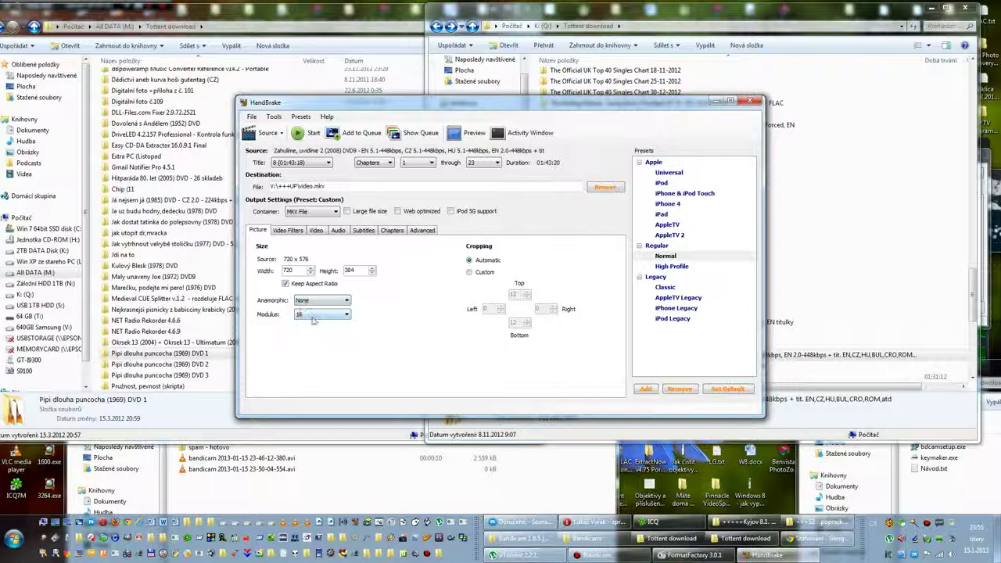
left_click(317, 302)
left_click(310, 323)
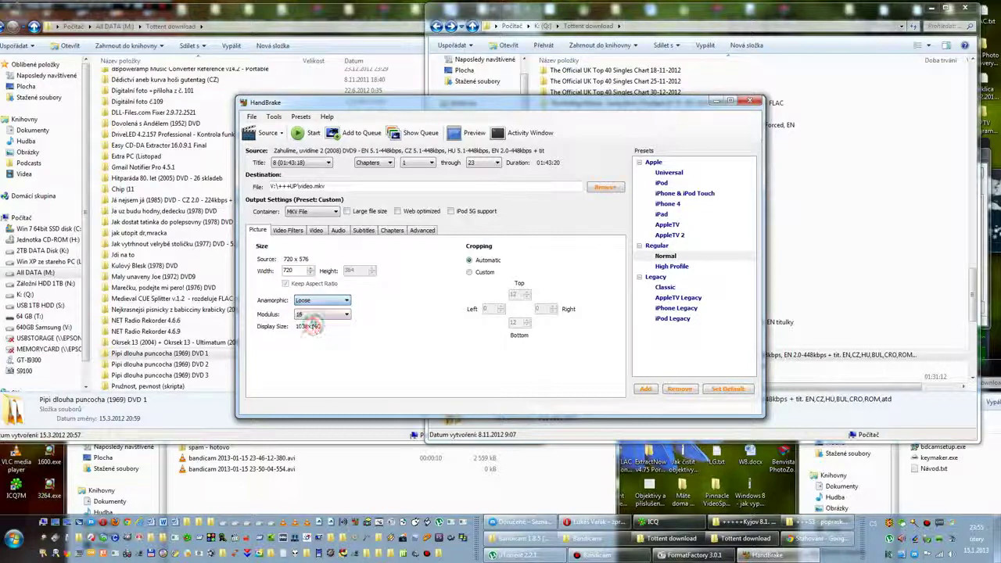
left_click(326, 301)
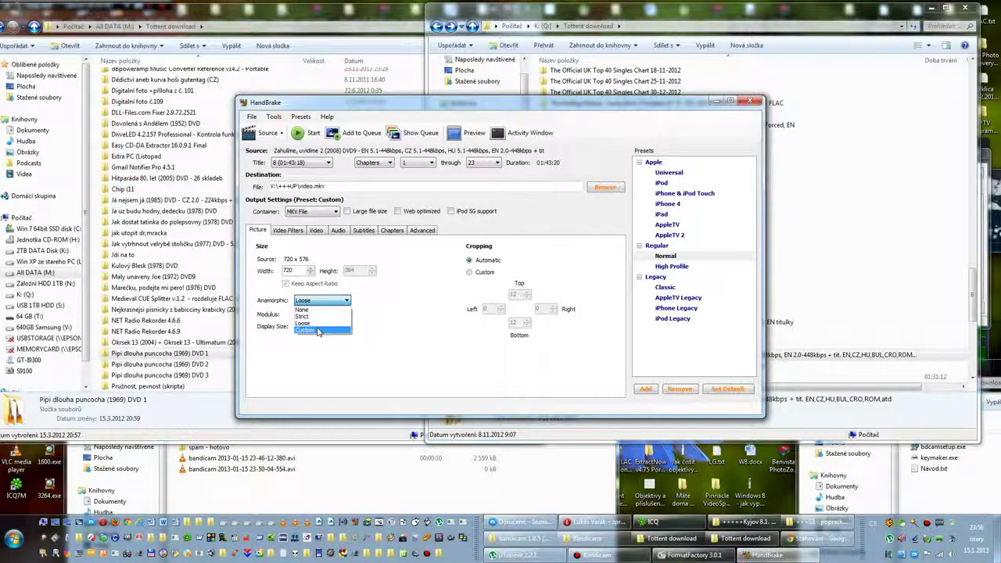
left_click(315, 330)
left_click(343, 302)
left_click(316, 316)
left_click(347, 302)
left_click(313, 310)
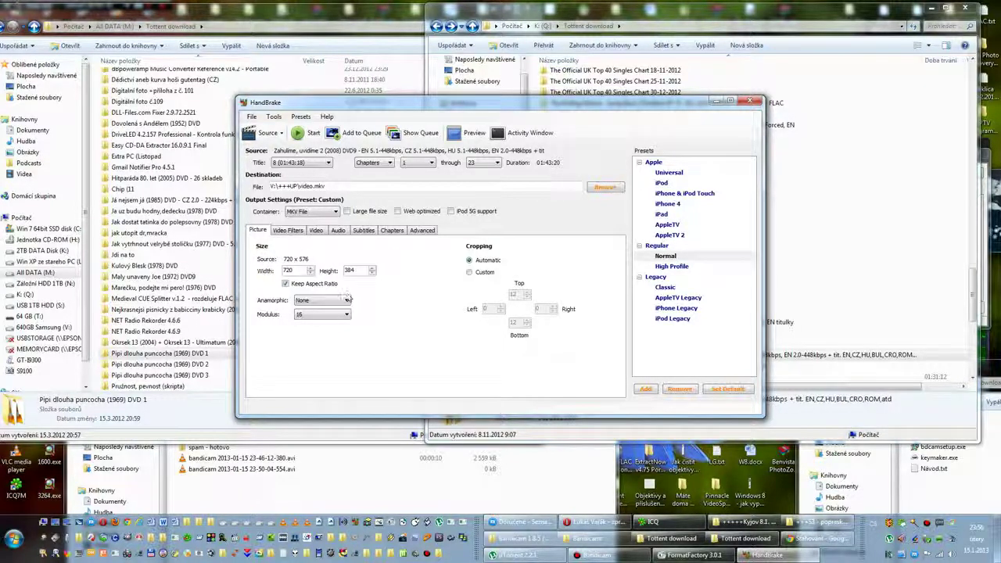
Look over the video filters, and switch the video quality to a target size of 2000 MB.
left_click(288, 231)
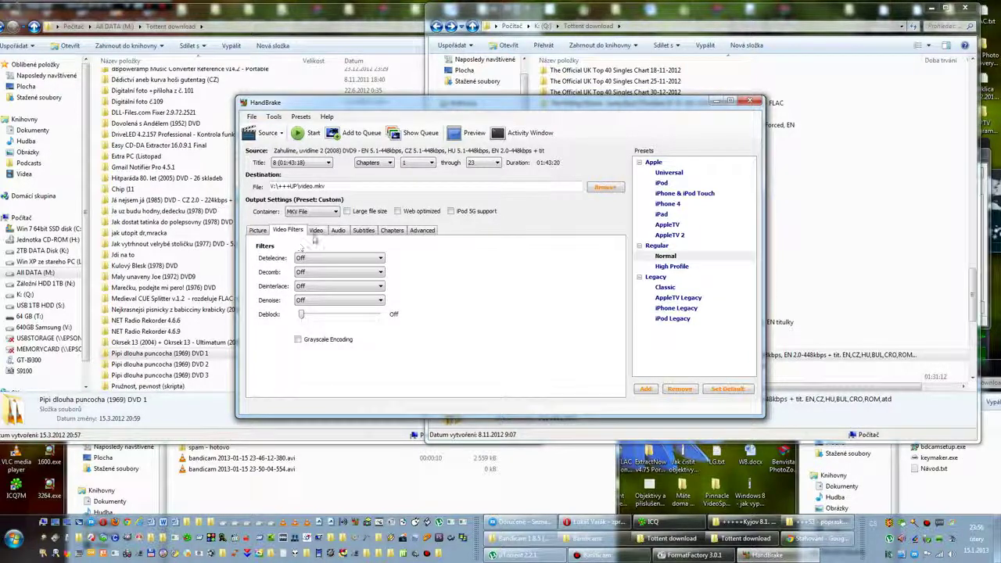
left_click(315, 232)
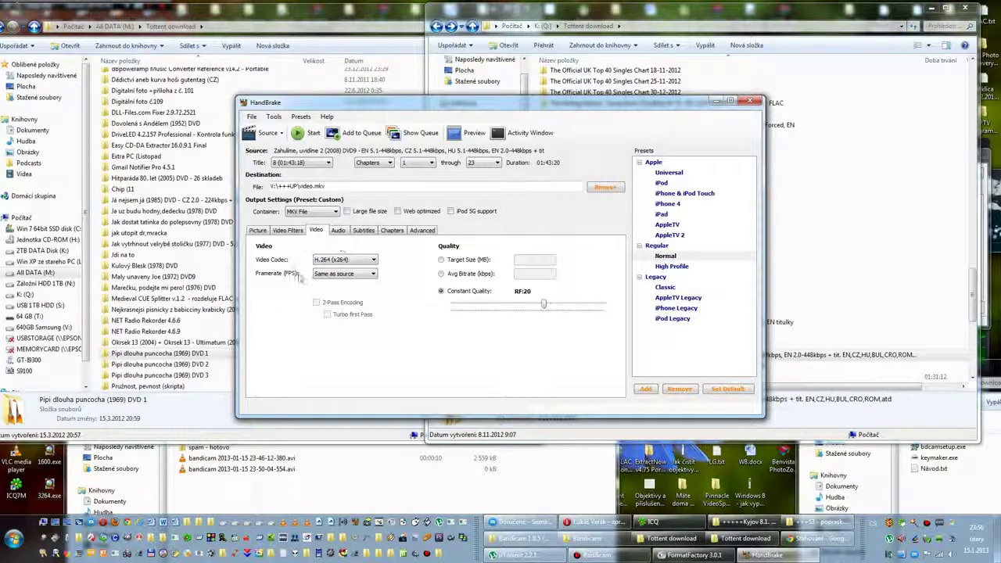
left_click(441, 260)
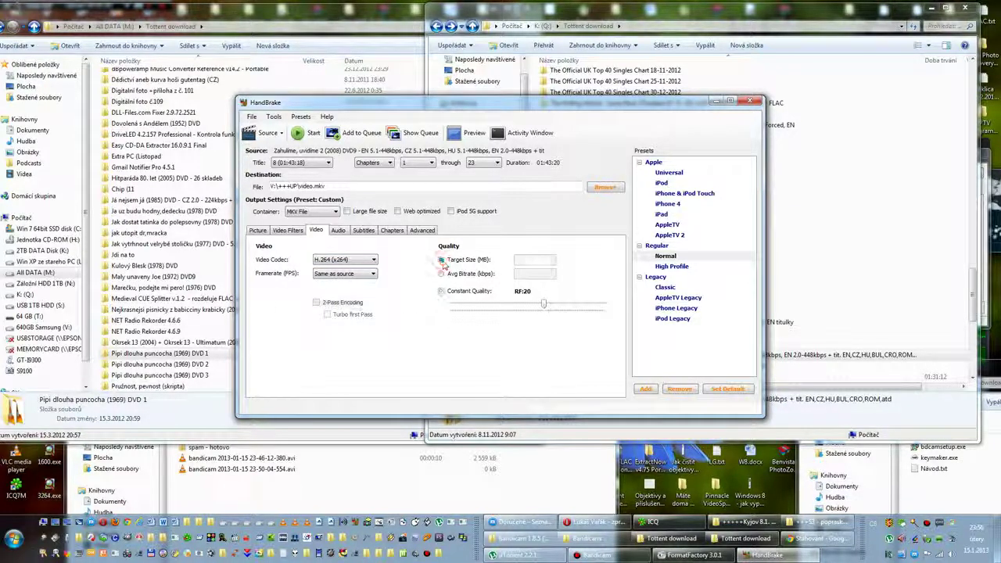
left_click(521, 261)
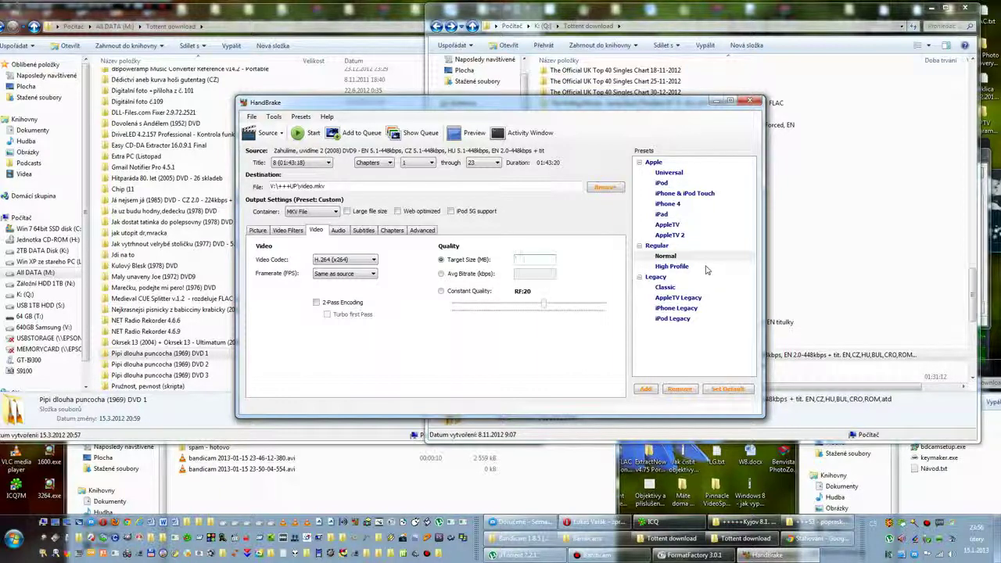
type("000")
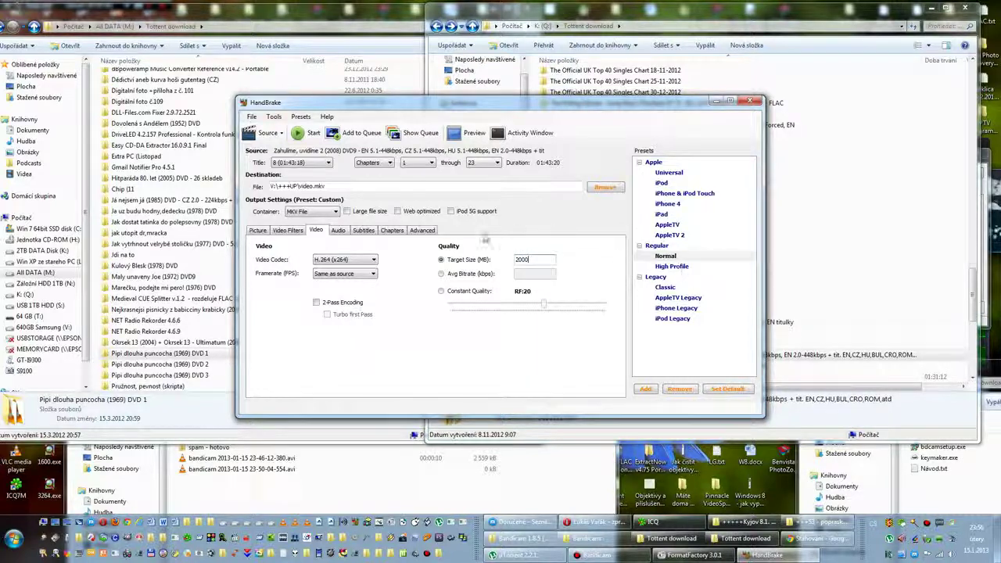
left_click(494, 261)
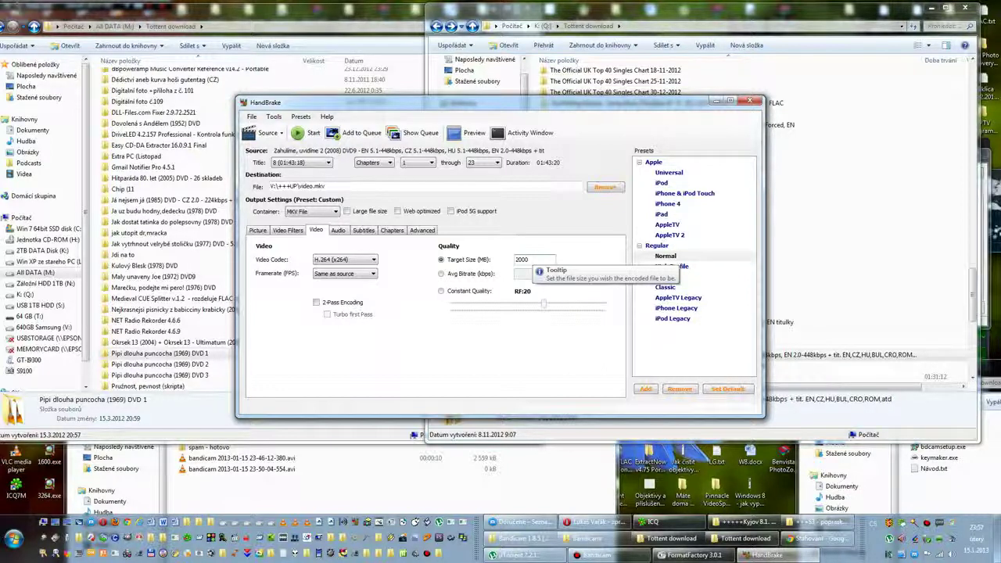
Change the video's target size to 2200 MB, and refine it to 2212 MB.
double_click(524, 261)
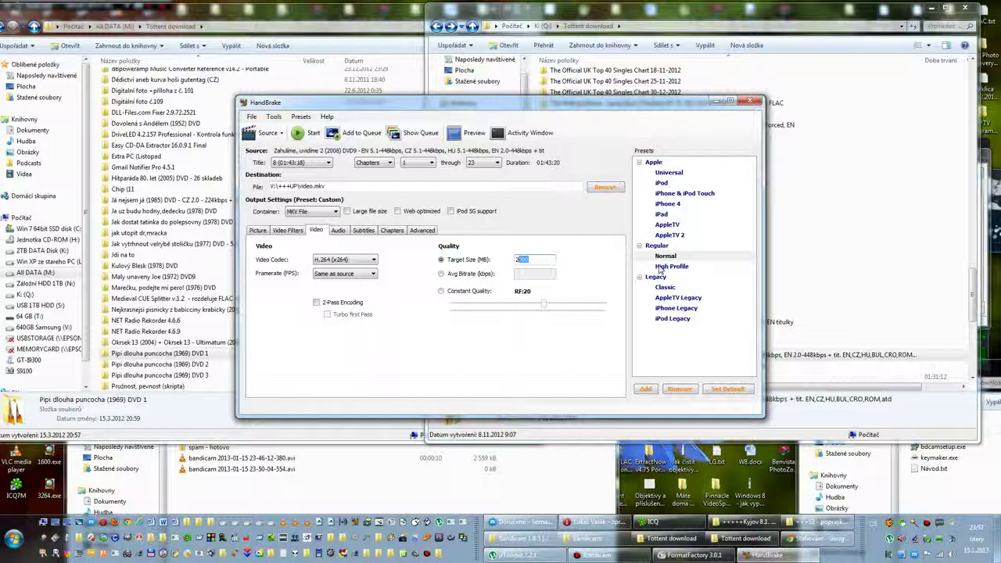
type("2200")
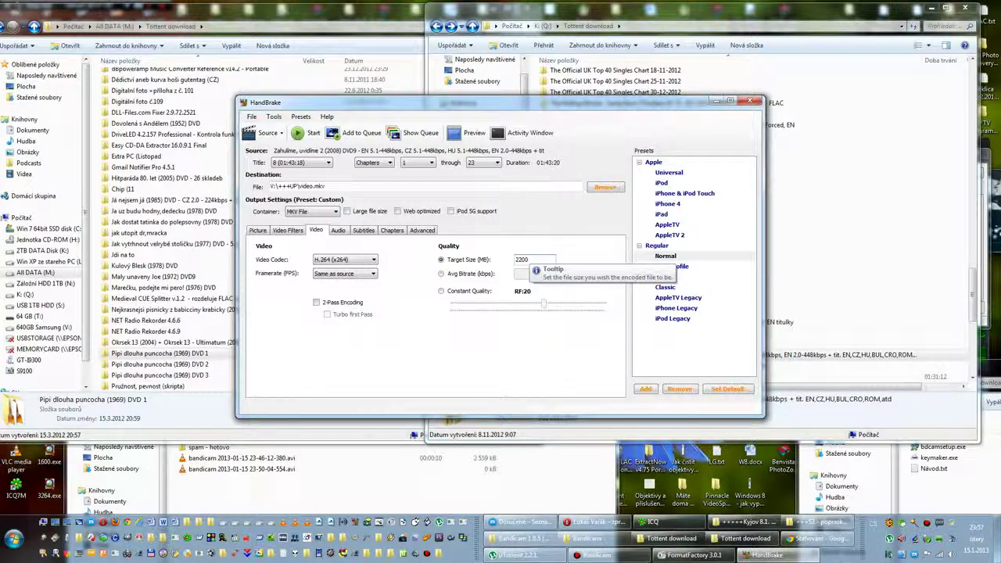
left_click_drag(528, 260, 519, 259)
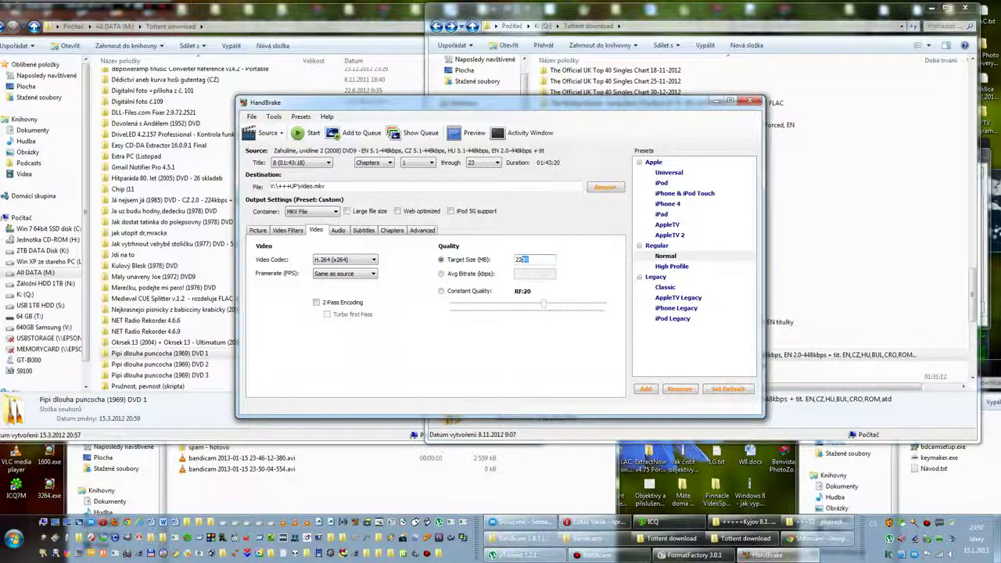
type("12")
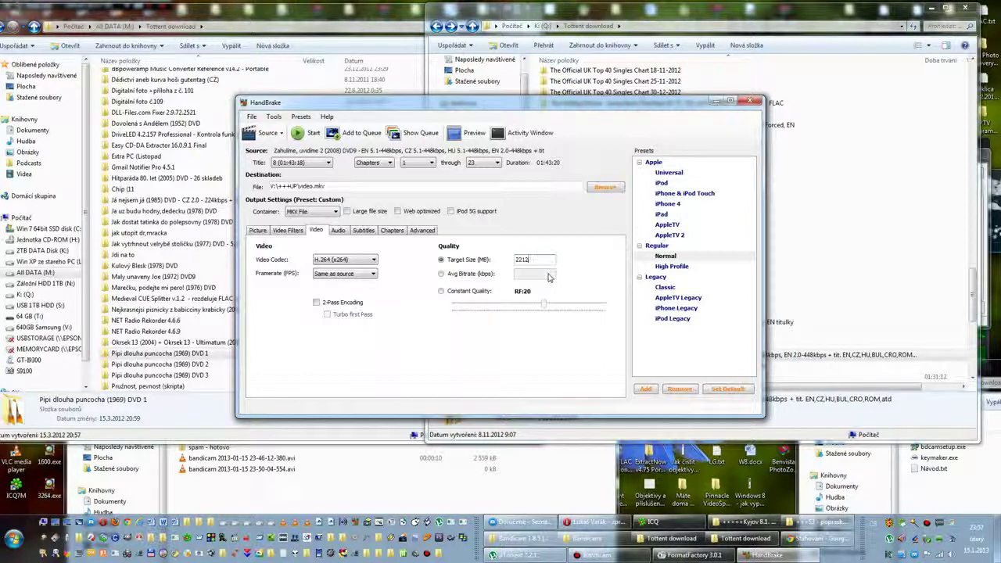
Set the first audio track's source to 2 Czech (AC3) (5.1 ch) and its mixdown to 6 Channel Discrete.
left_click(338, 232)
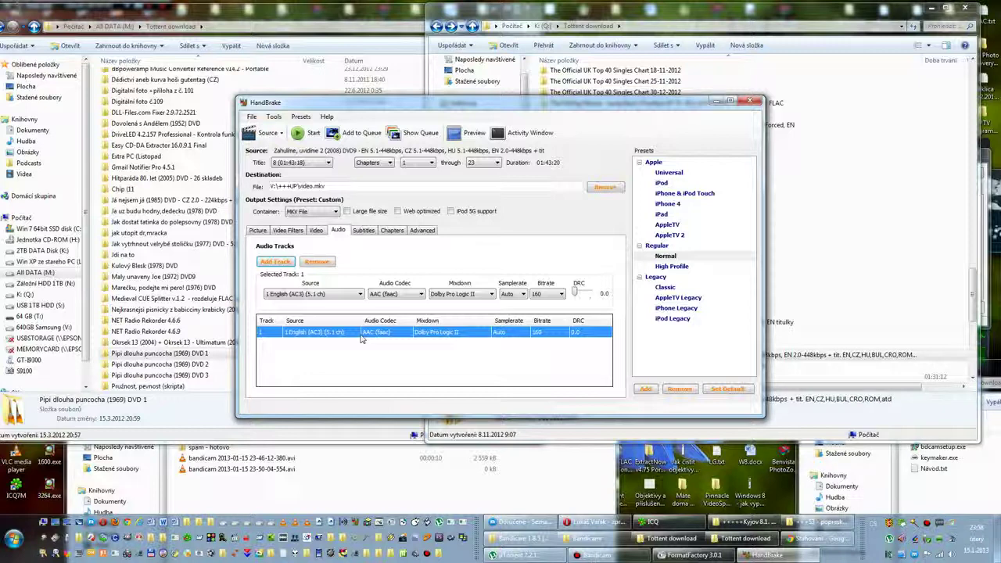
left_click(359, 294)
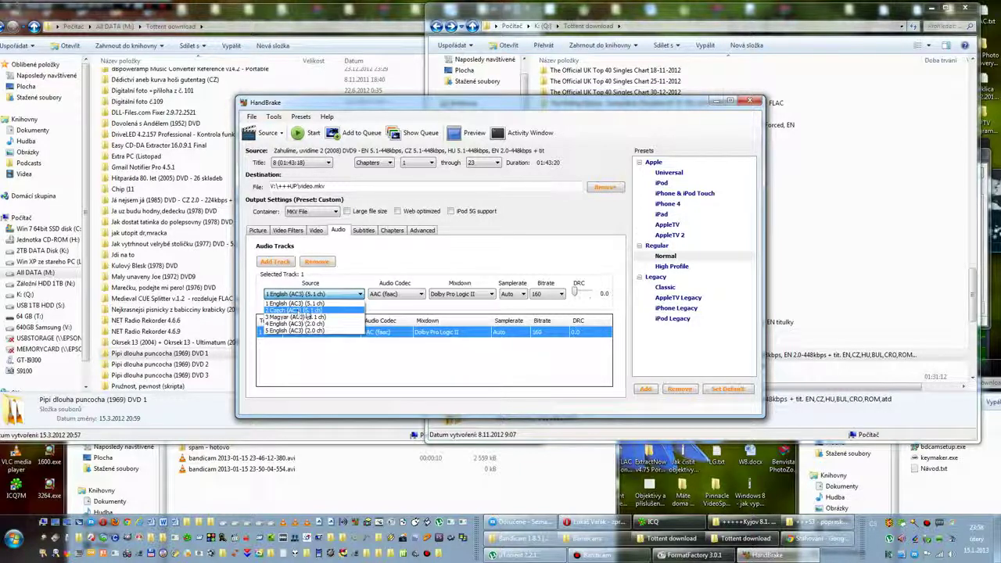
left_click(299, 311)
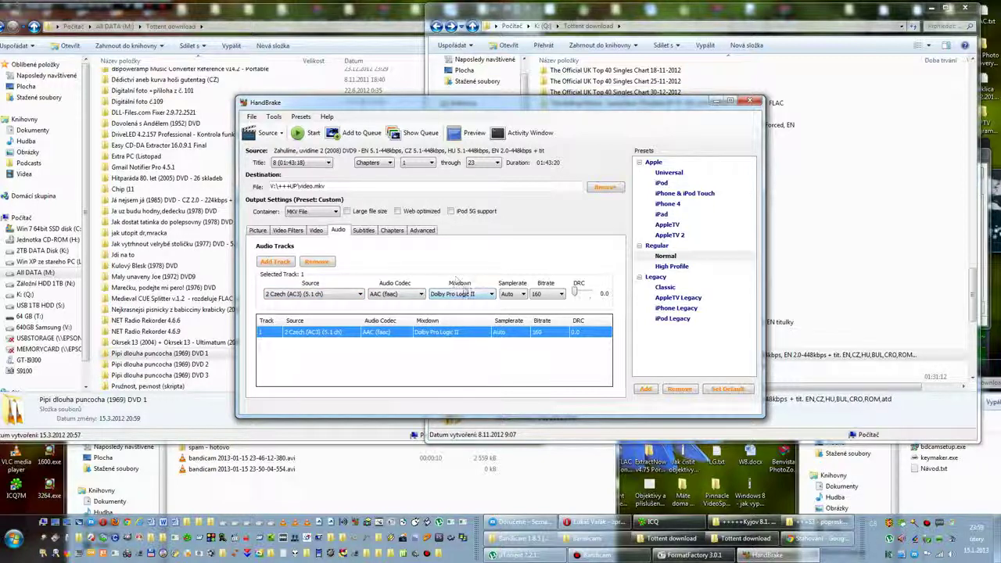
left_click(493, 298)
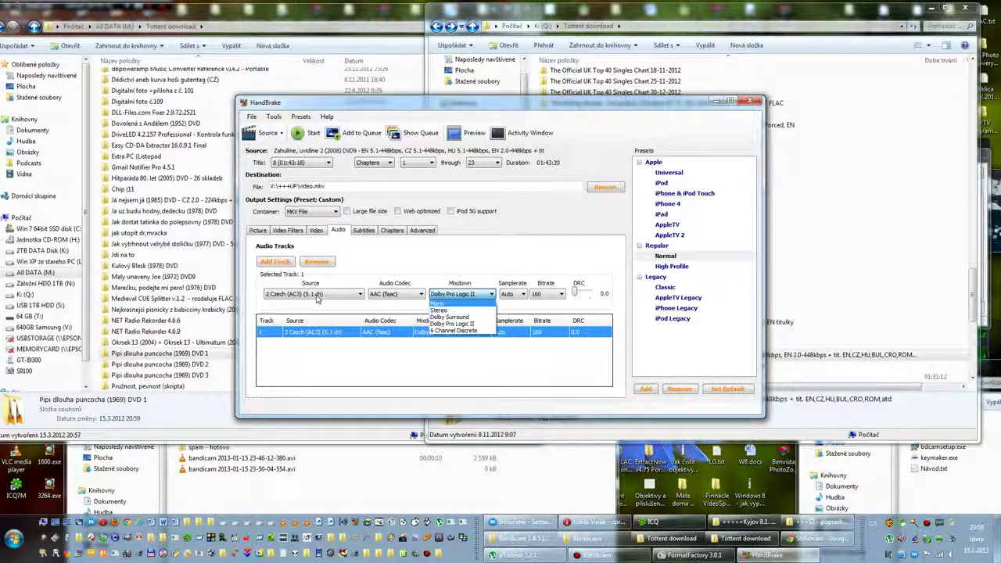
left_click(444, 331)
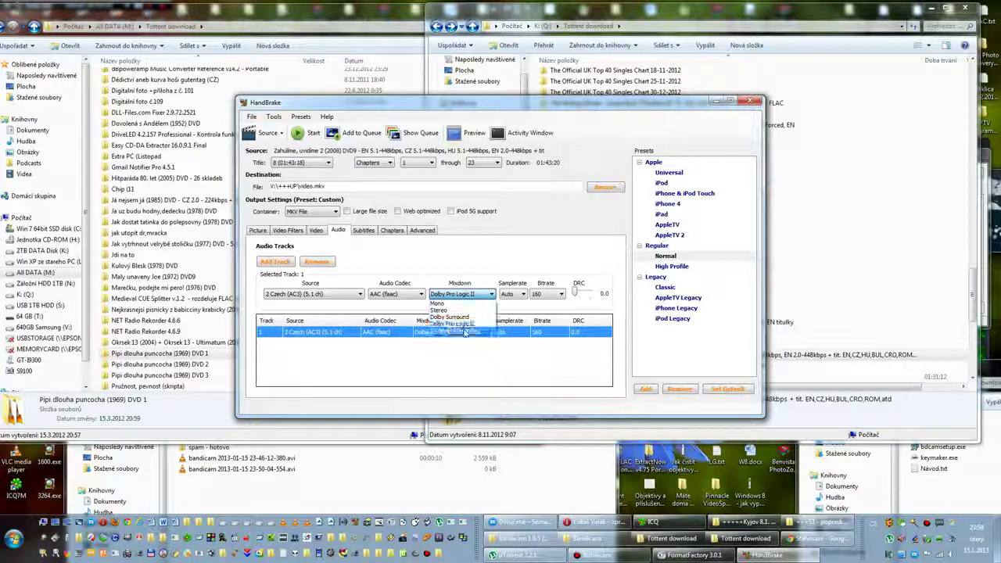
left_click(454, 331)
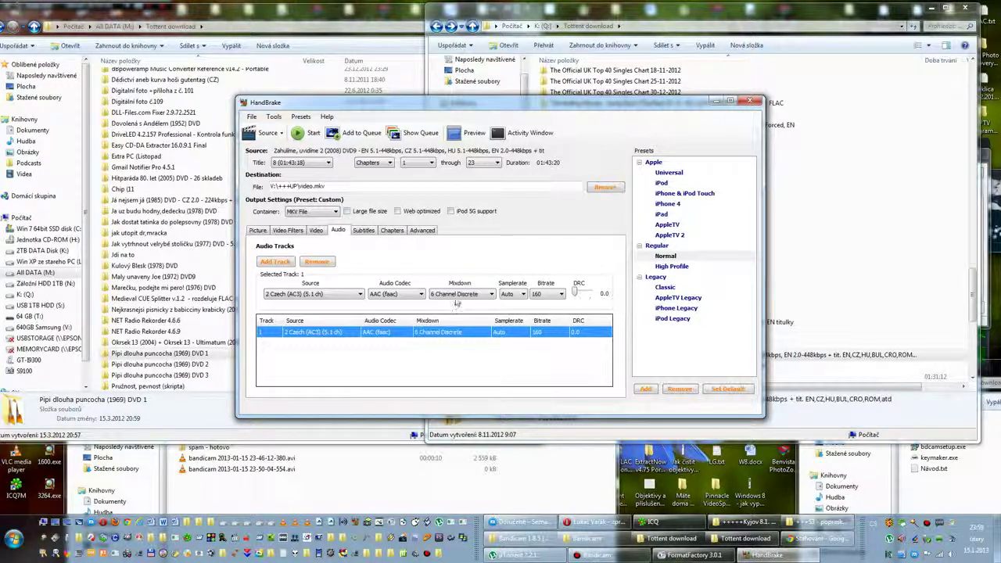
Keep the Czech audio track's samplerate at Auto, try a bitrate of 128, and set the bitrate to 448.
left_click(523, 294)
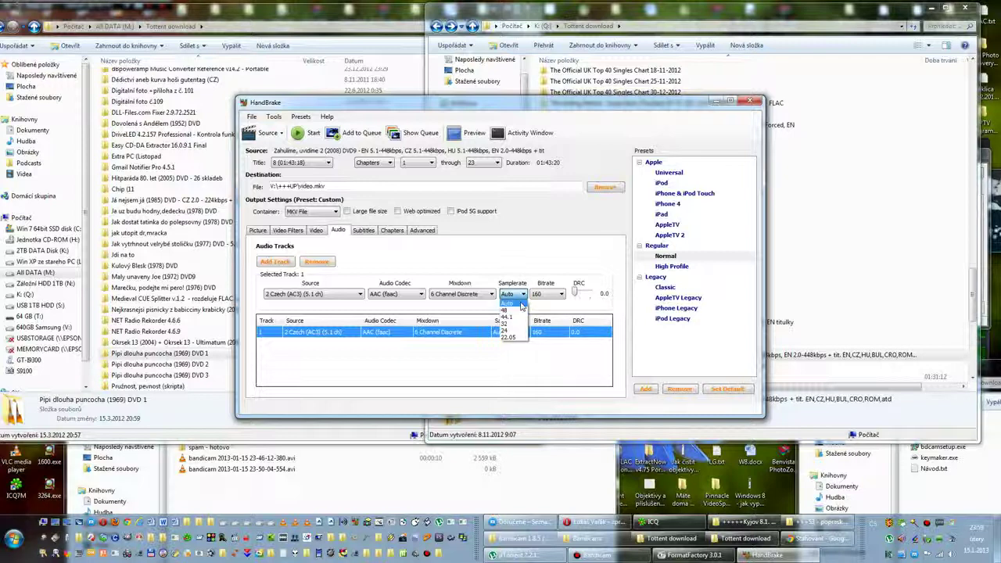
left_click(522, 304)
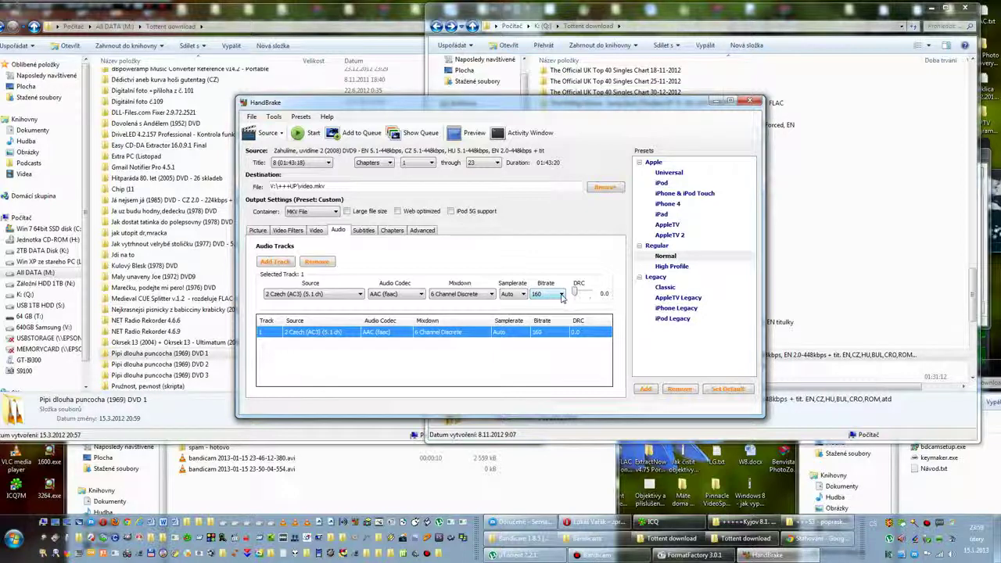
left_click(561, 294)
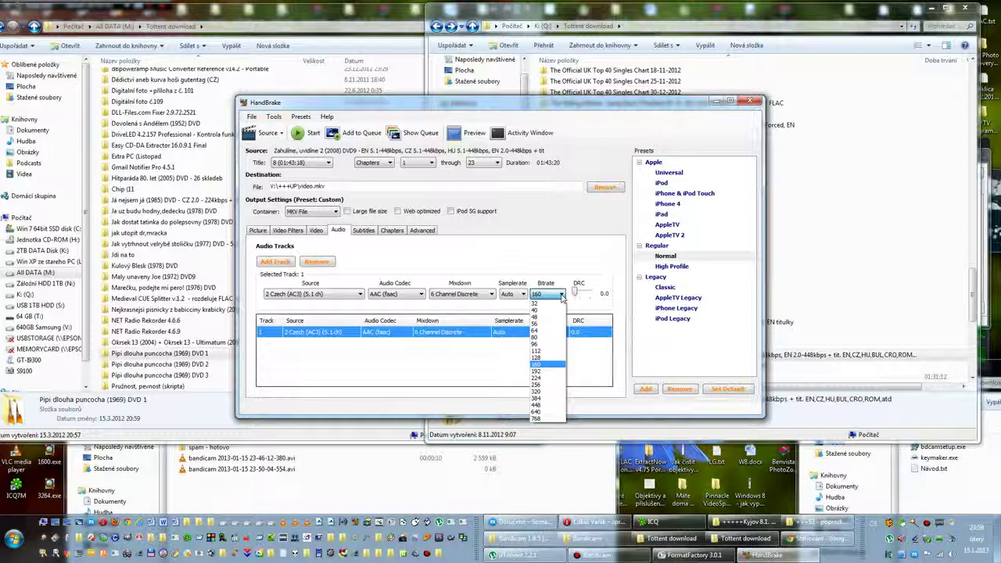
left_click(545, 358)
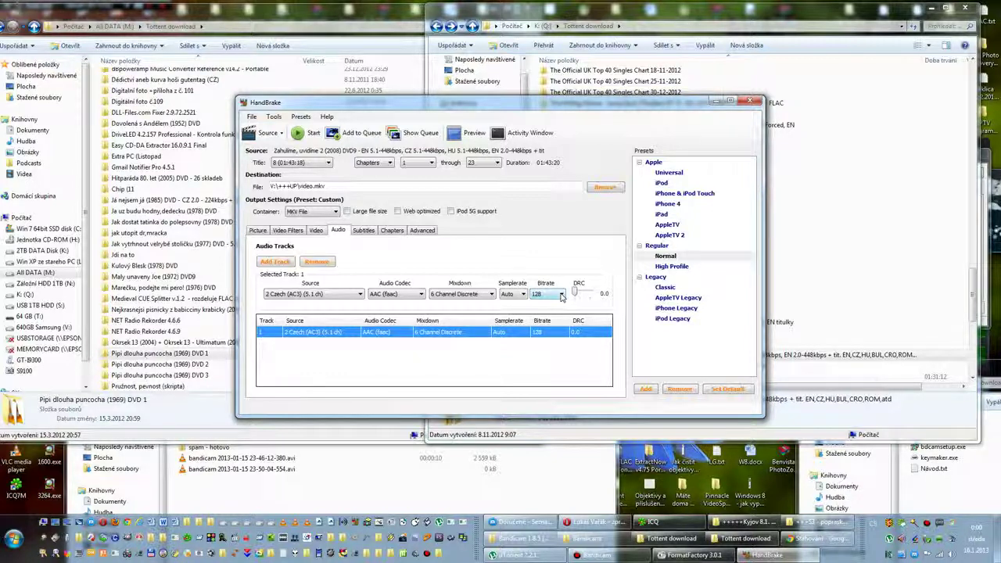
left_click(560, 295)
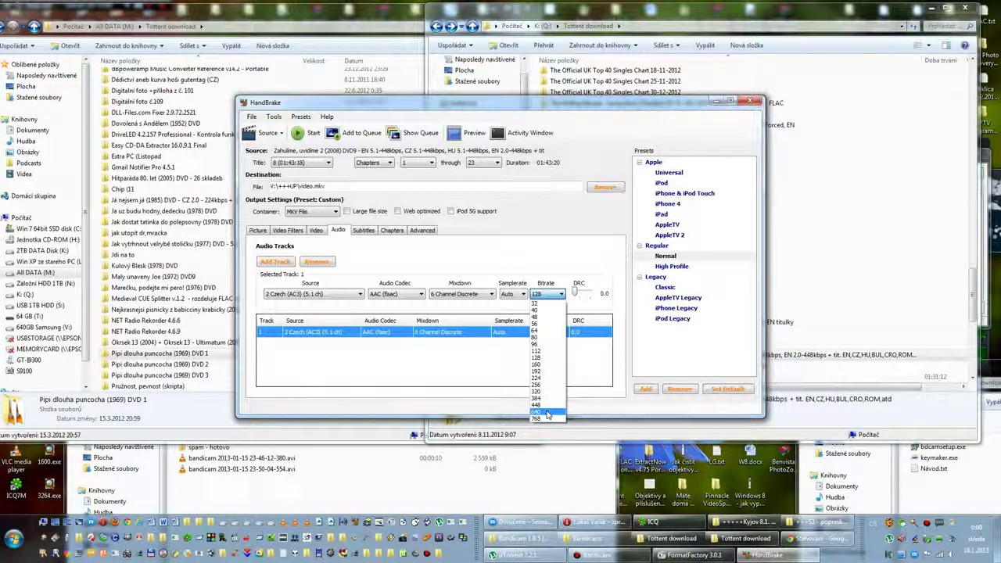
left_click(543, 408)
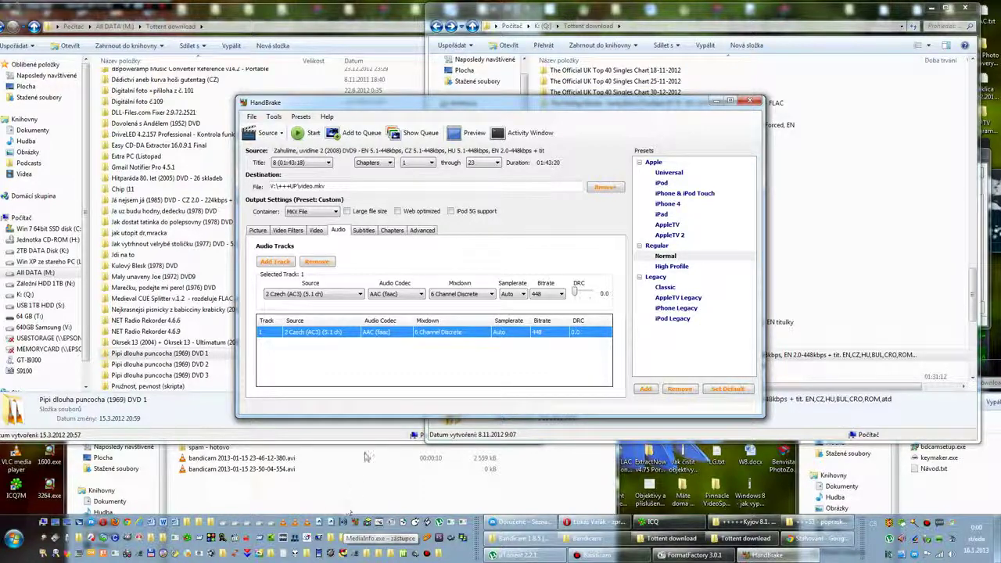
Open the "Zahulíme, uvidíme 2 (2008) DVD9" folder in MediaInfo, switch the report to the Text view, and enlarge the window's height.
left_click(595, 14)
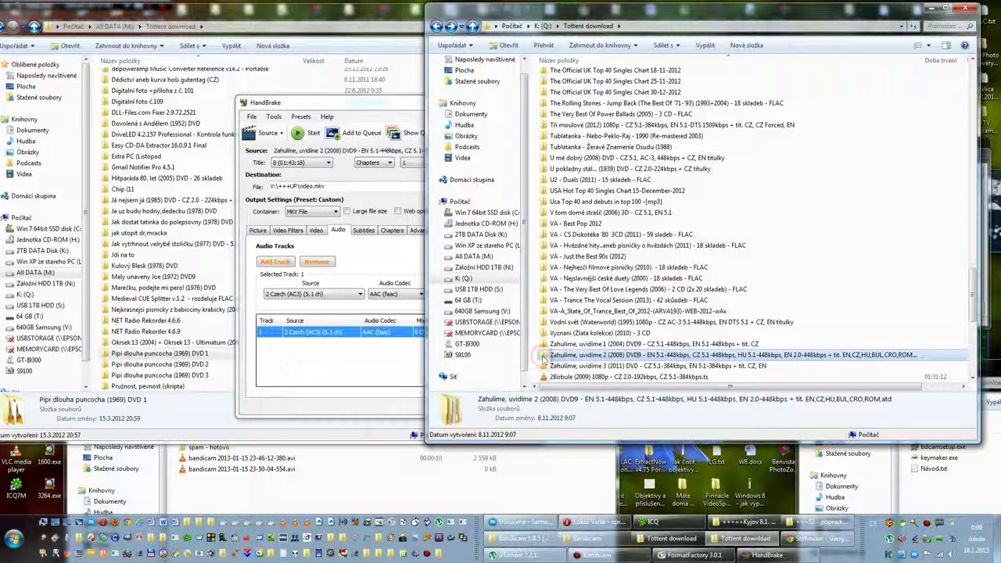
left_click_drag(544, 357, 344, 523)
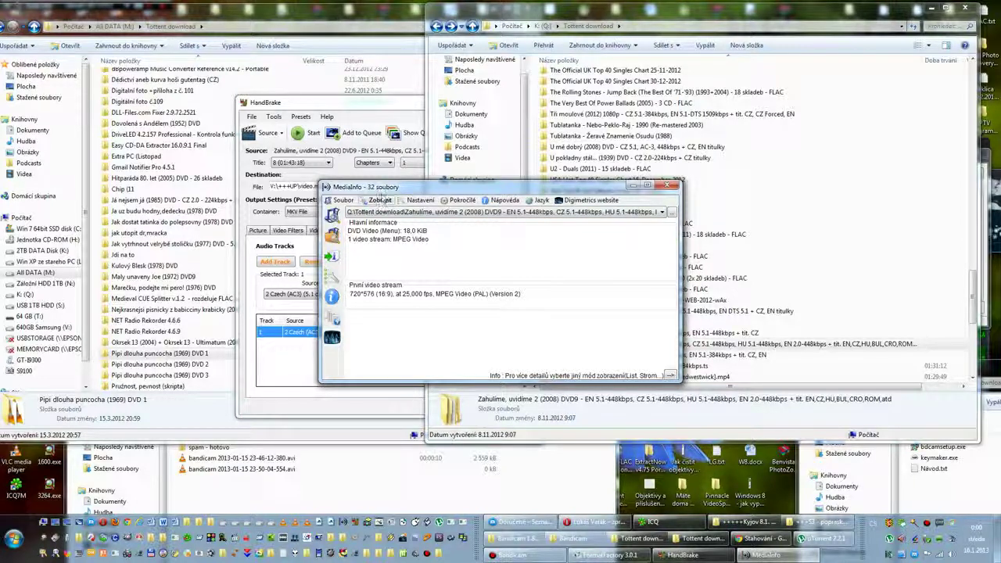
left_click(380, 200)
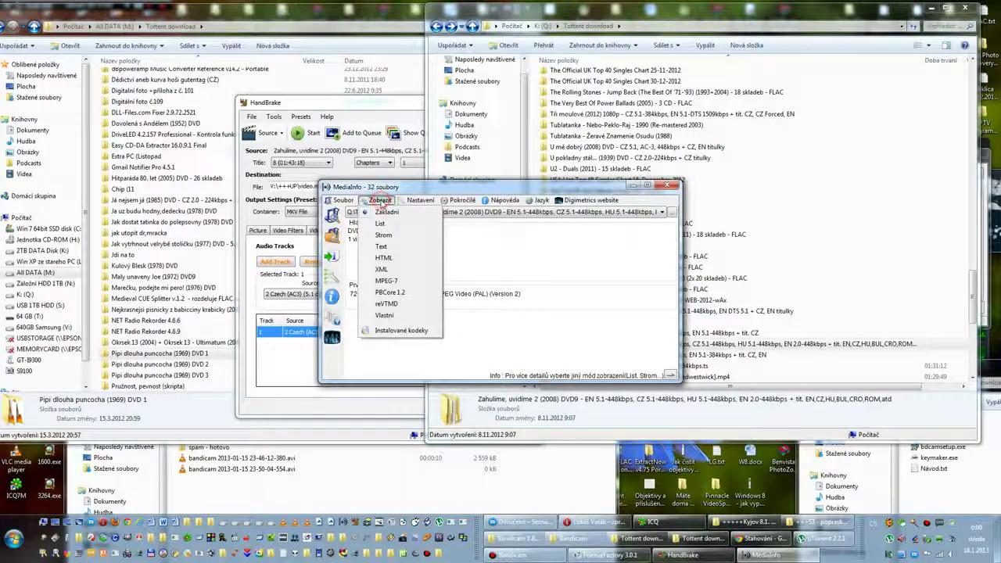
left_click(383, 247)
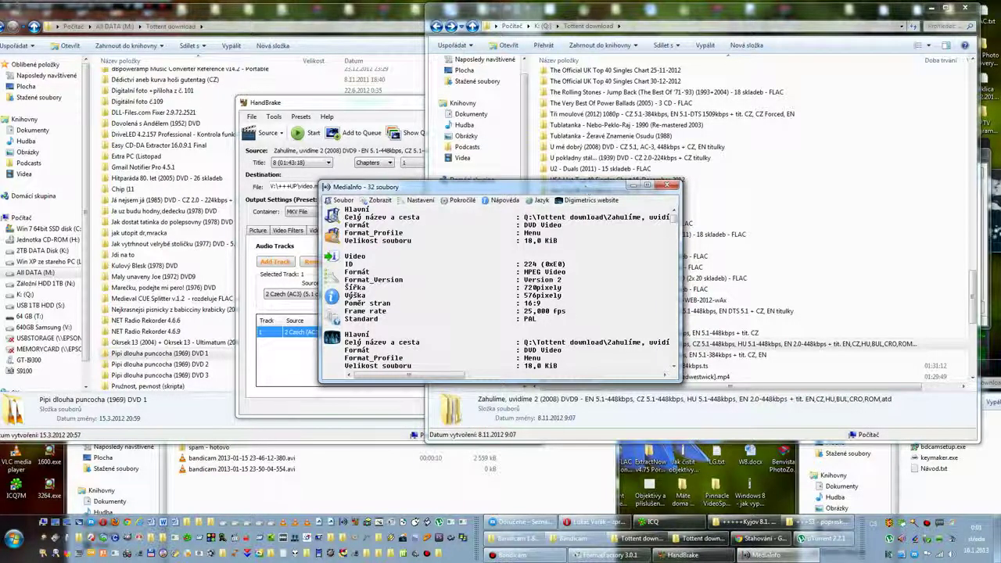
left_click_drag(558, 382, 558, 562)
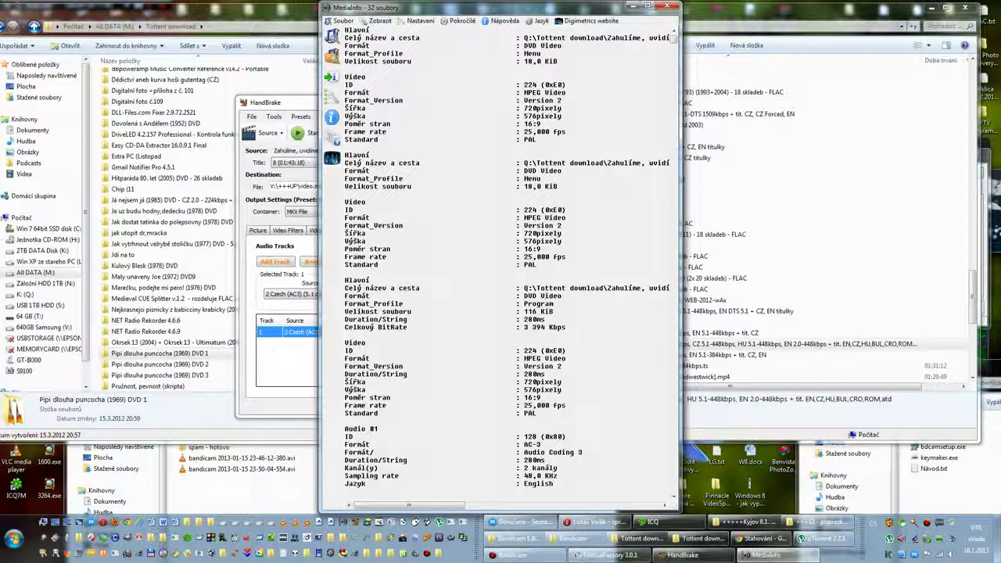
Check the language and channel count of Audio #1 in the report's first DVD Video program entry.
scroll(500, 258, "down", 5)
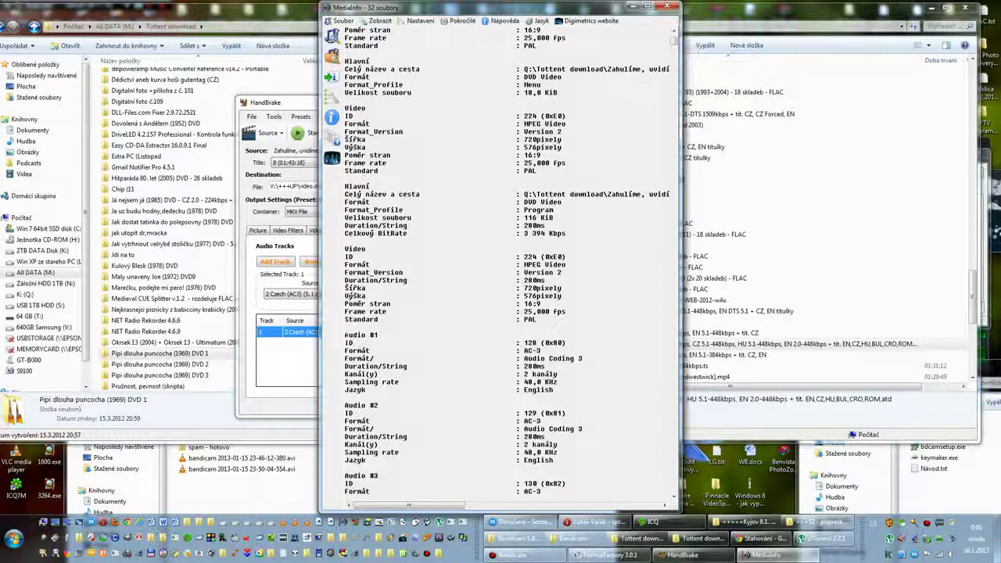
left_click_drag(345, 335, 379, 335)
left_click_drag(523, 389, 554, 389)
left_click(529, 372)
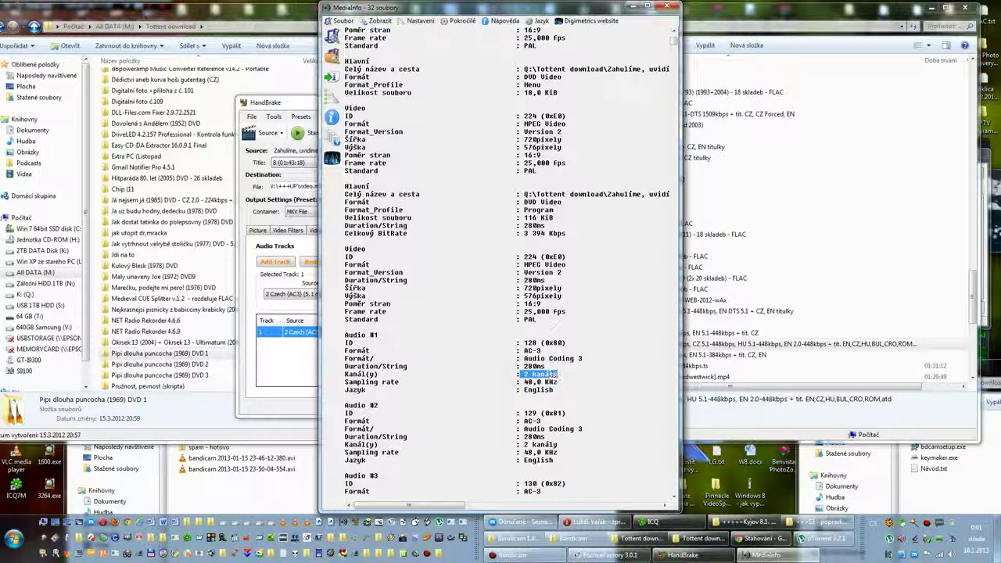
left_click(551, 381)
Read through the report to the first MPEG-PS entry, and check the channel count of its Audio #1 track.
scroll(551, 381, "down", 13)
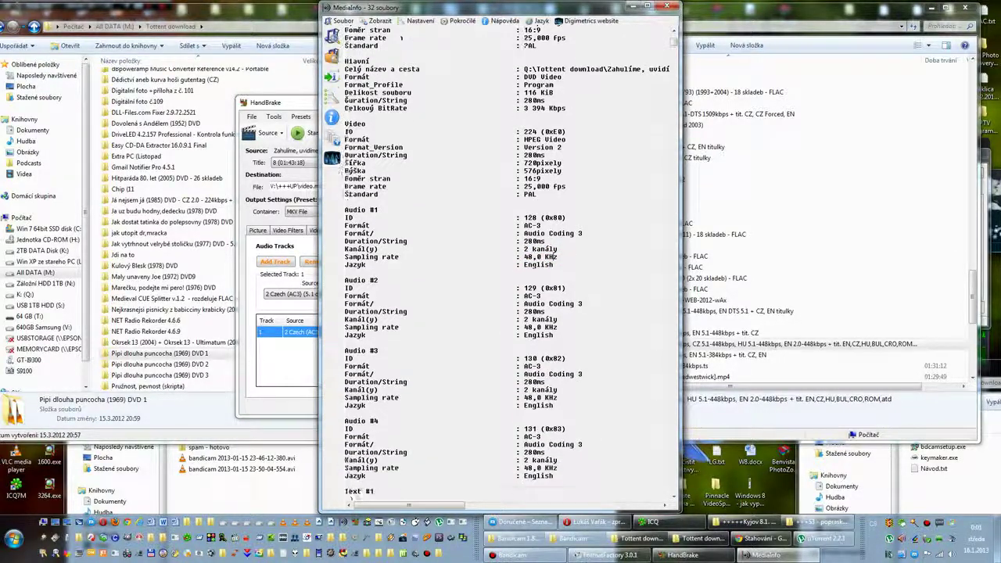
scroll(553, 70, "down", 18)
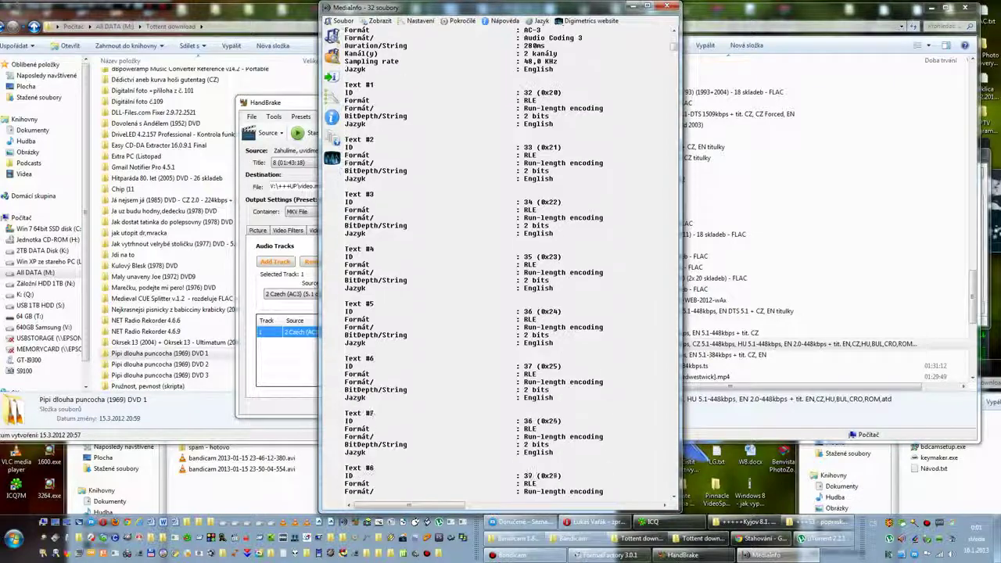
scroll(508, 266, "down", 20)
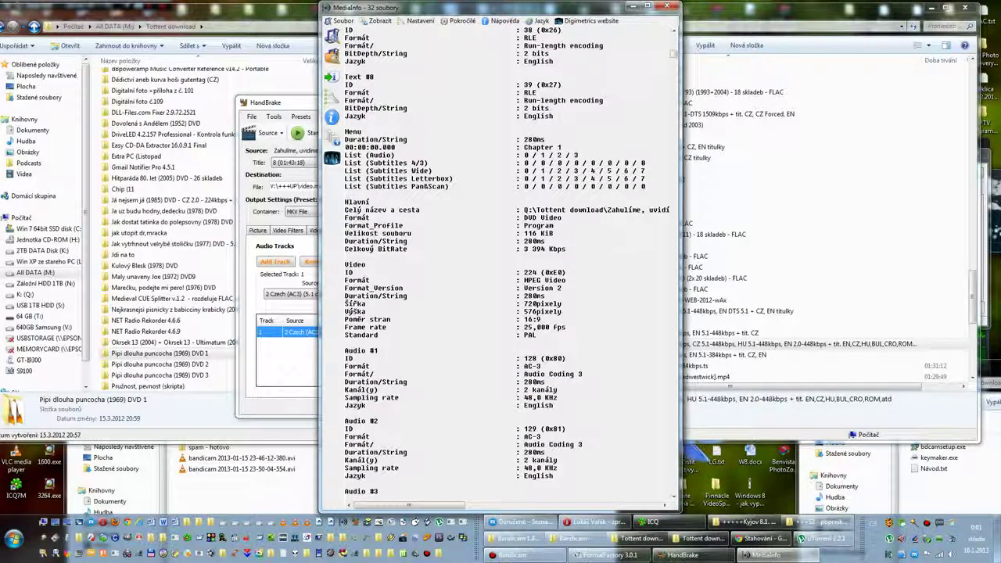
scroll(507, 263, "down", 20)
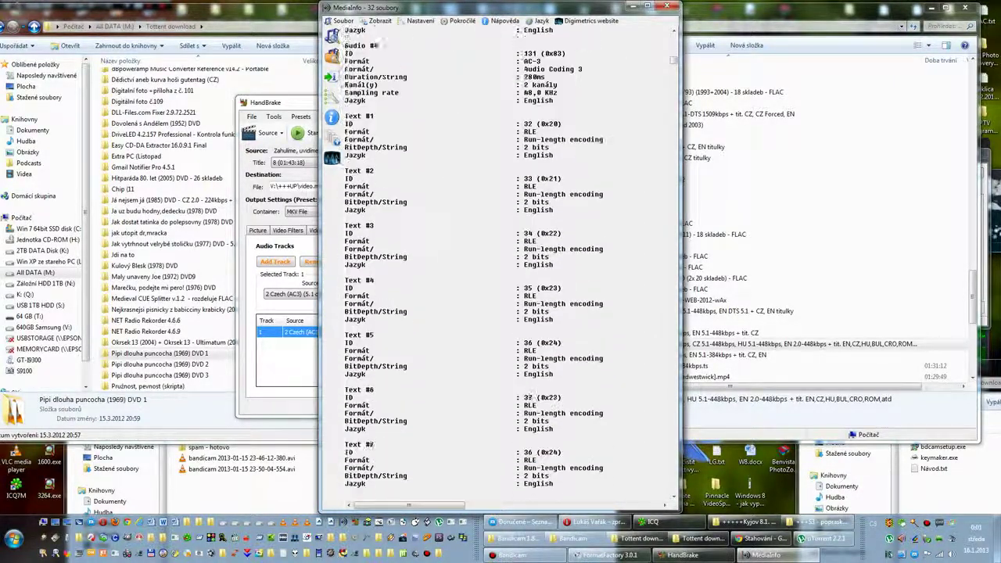
scroll(507, 263, "down", 11)
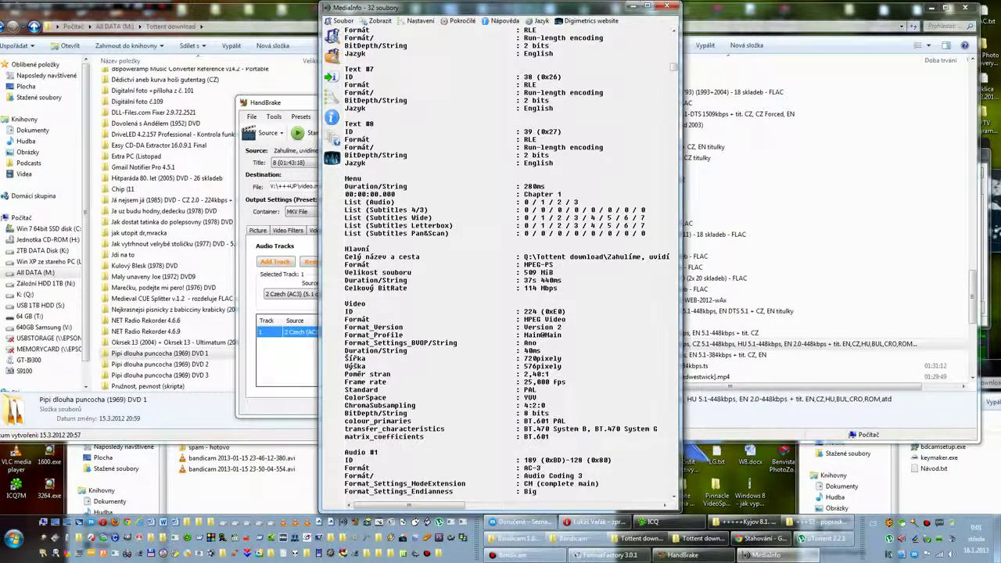
scroll(506, 263, "down", 6)
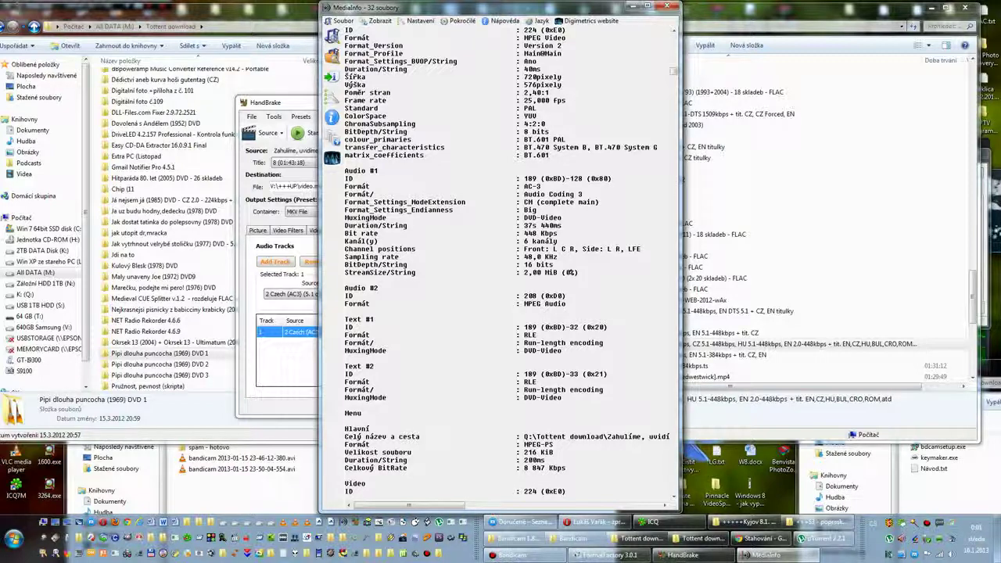
left_click_drag(344, 170, 379, 171)
mouse_move(523, 240)
left_mouse_down()
mouse_move(558, 241)
mouse_move(512, 241)
left_mouse_up()
scroll(500, 266, "up", 4)
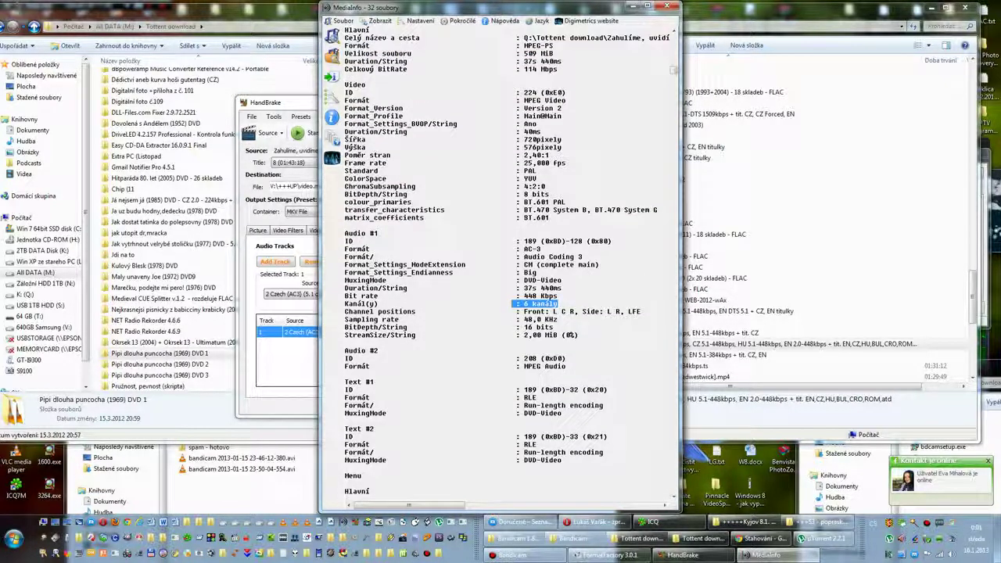
scroll(500, 266, "up", 1)
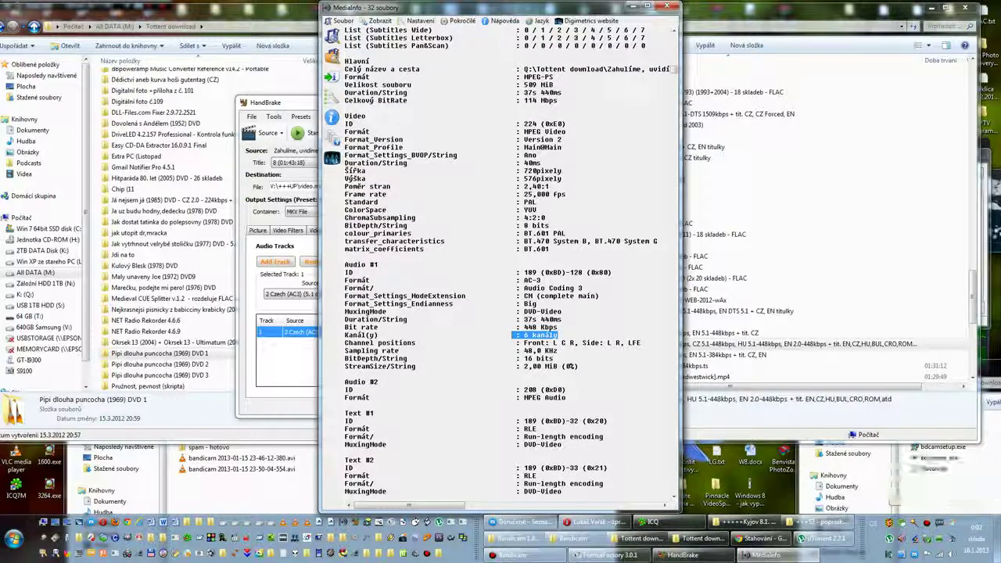
Arrange the MediaInfo and HandBrake windows side by side, and compare HandBrake's available audio sources with the report.
left_click_drag(489, 7, 678, 8)
left_click_drag(382, 105, 256, 107)
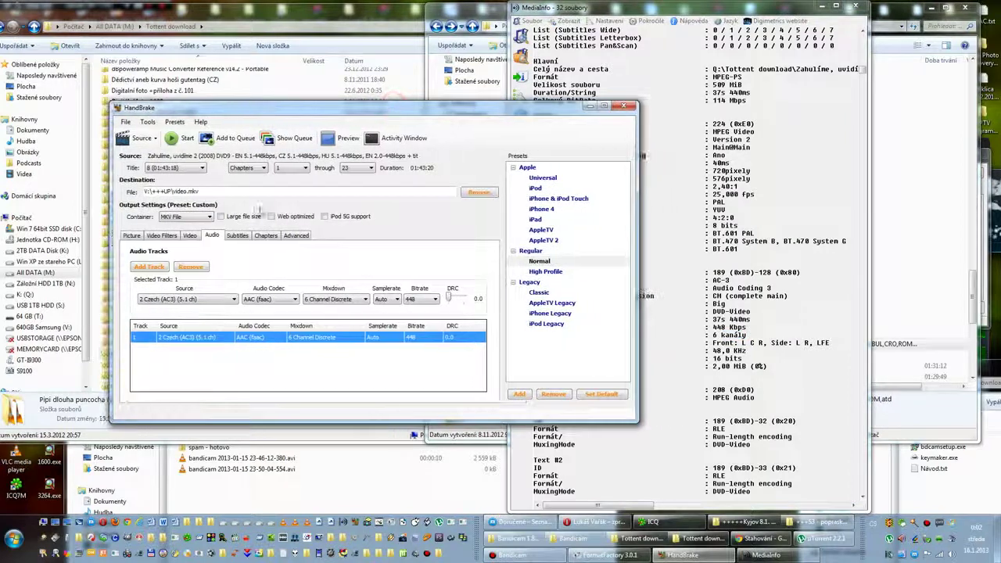
left_click(192, 299)
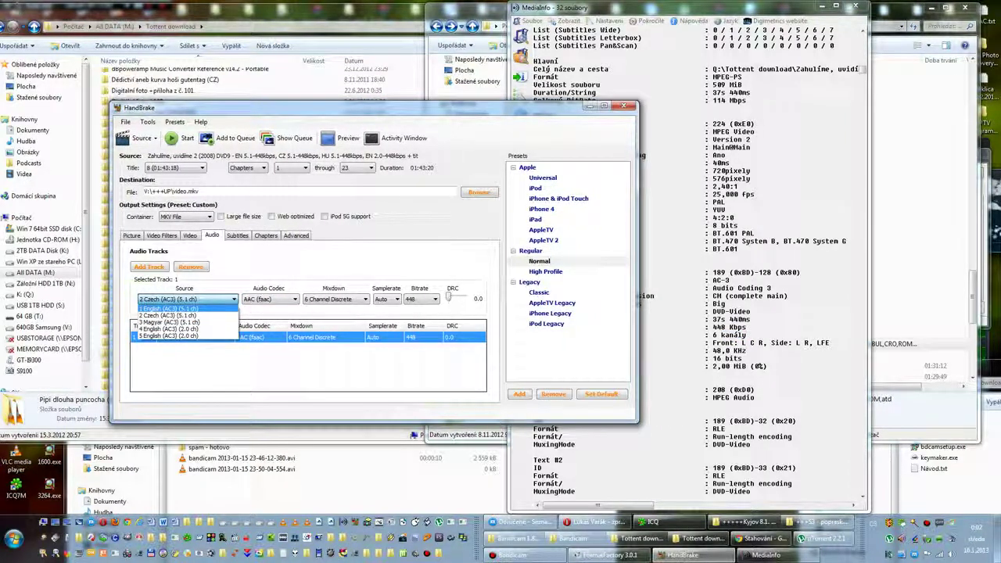
left_click(675, 272)
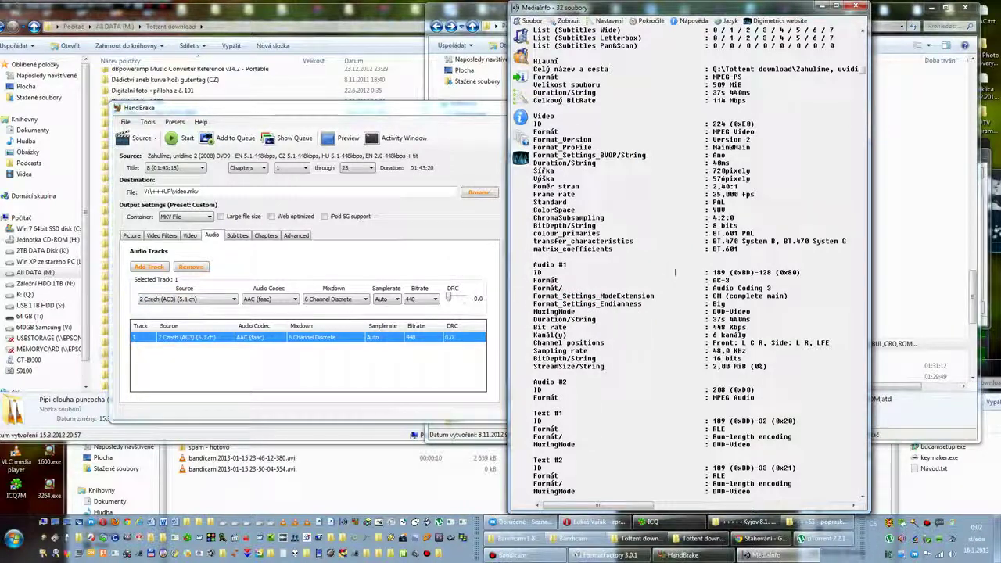
Review Audio #1 in the first MPEG-PS entry, and check the channel count of Audio #2 in the following MPEG-PS entry.
double_click(544, 116)
left_click_drag(533, 272, 570, 272)
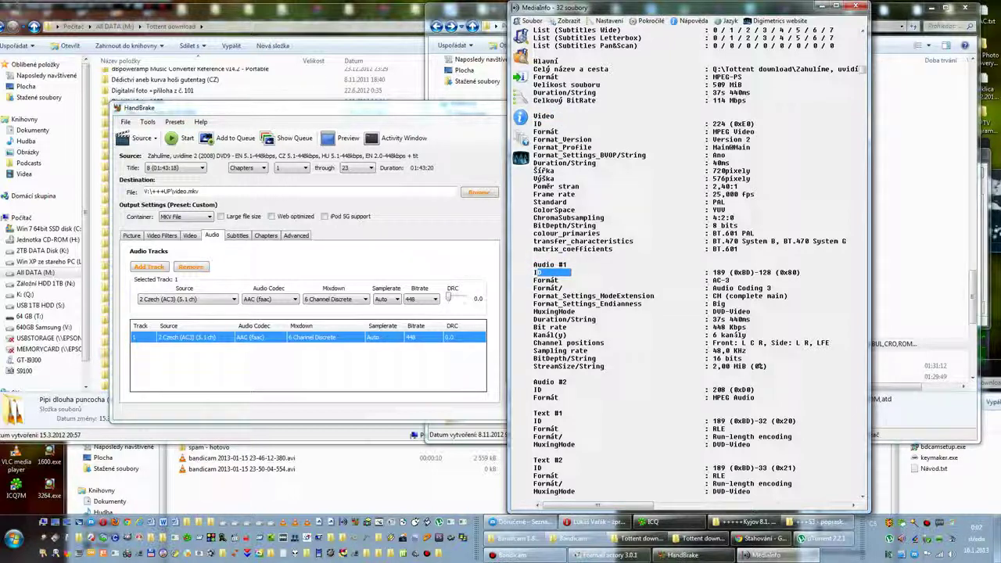
left_click(676, 333)
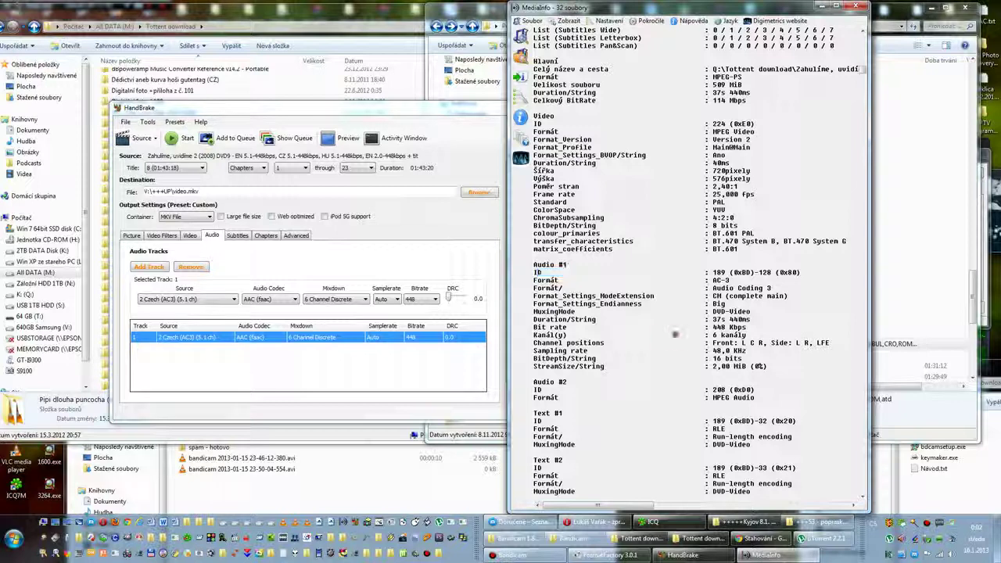
scroll(675, 240, "down", 4)
scroll(674, 241, "down", 13)
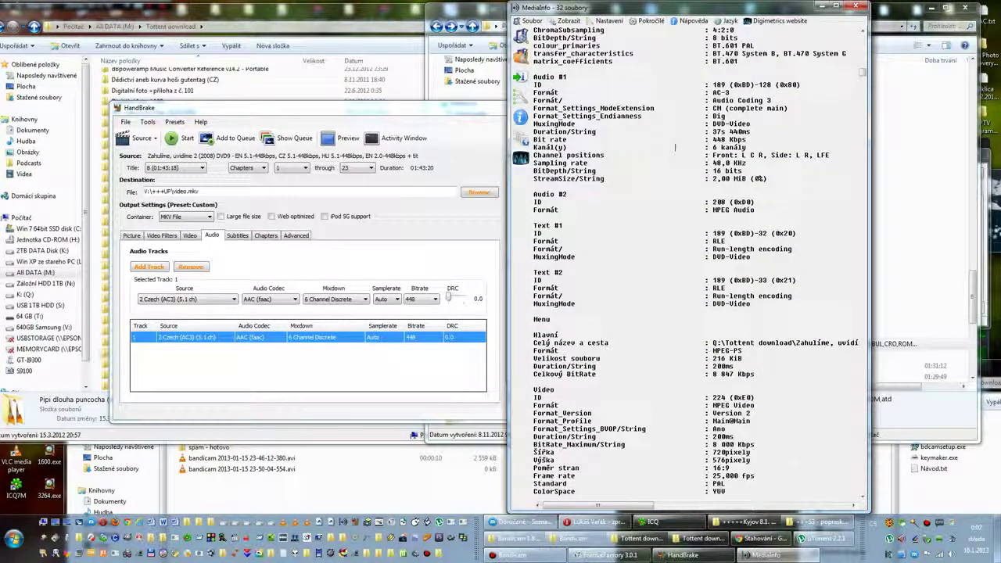
scroll(688, 265, "down", 3)
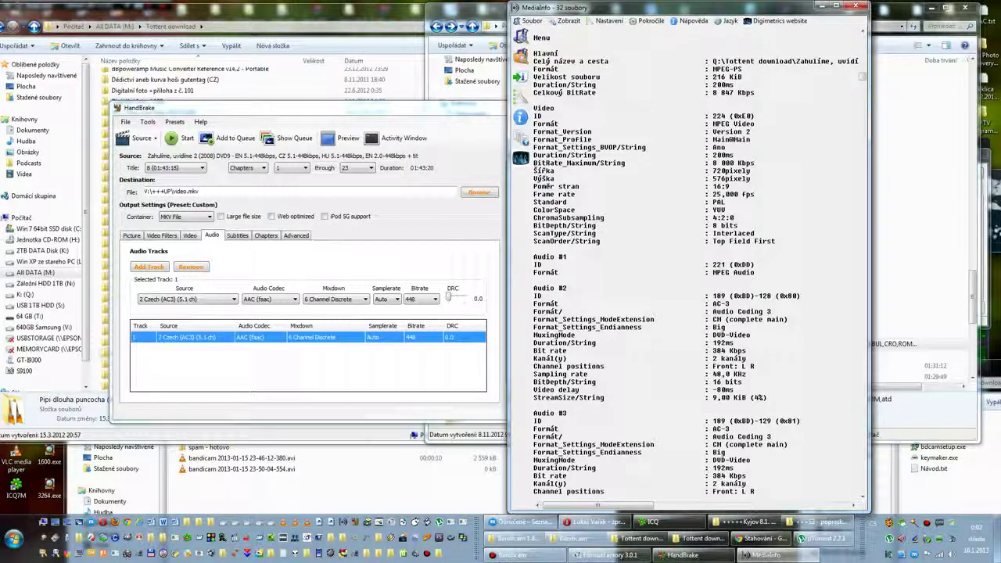
left_click_drag(709, 358, 747, 358)
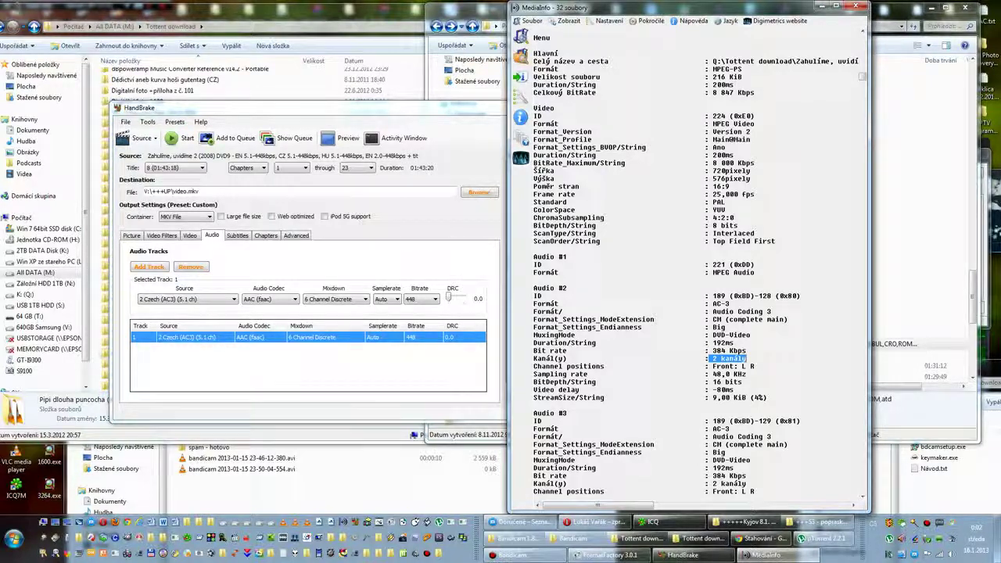
Check the bit rate and channel count of Audio #3, and read on through the tracks to Audio #5.
scroll(684, 261, "down", 2)
scroll(684, 262, "down", 3)
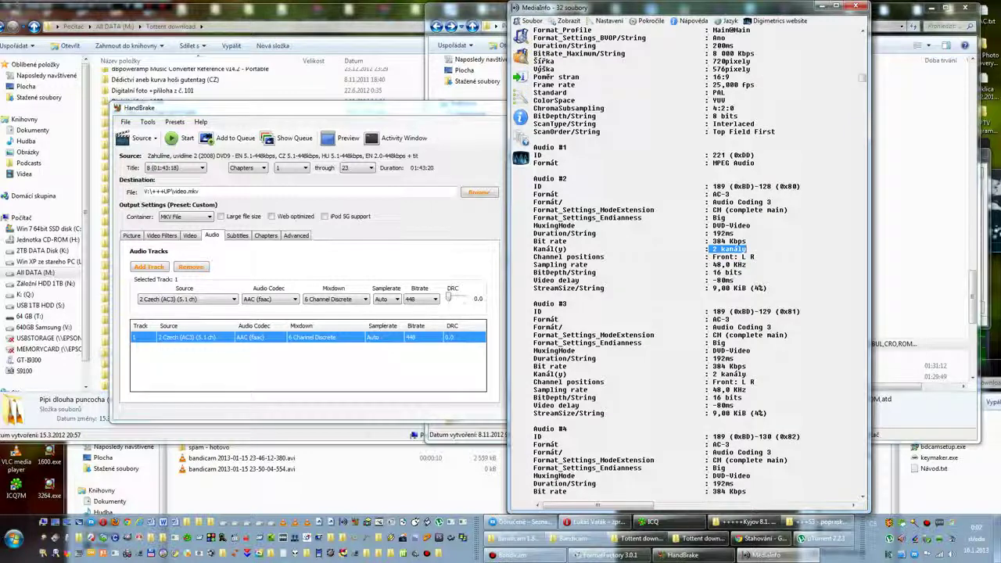
left_click_drag(712, 366, 739, 367)
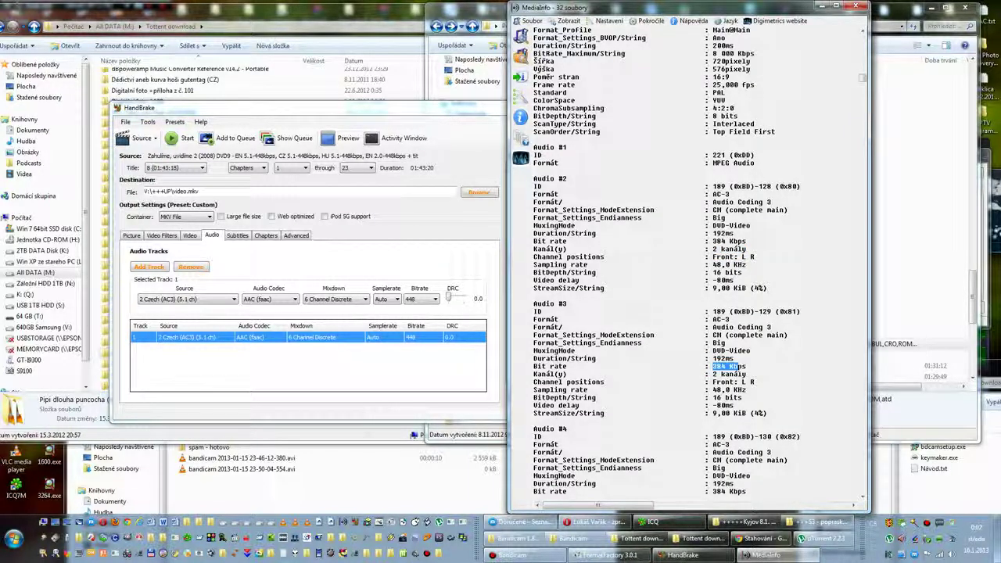
left_click(723, 366)
left_click_drag(712, 374, 732, 373)
scroll(733, 358, "down", 1)
scroll(733, 358, "down", 6)
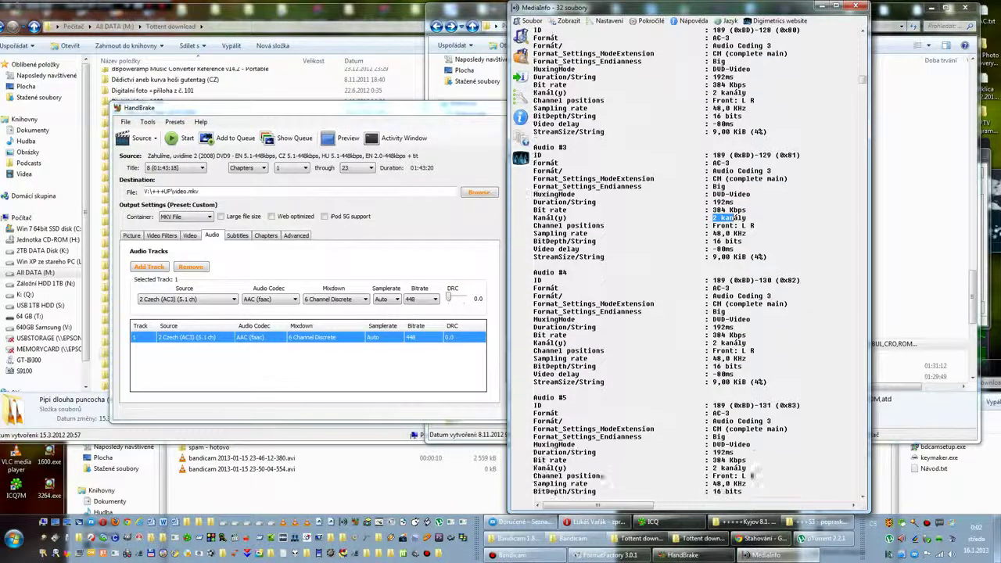
scroll(732, 358, "down", 8)
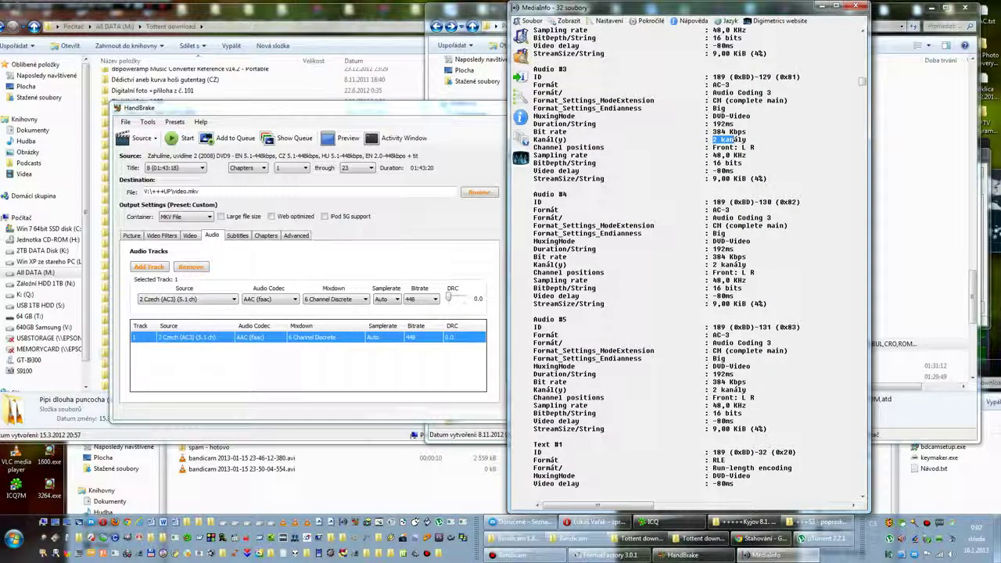
scroll(663, 263, "down", 1)
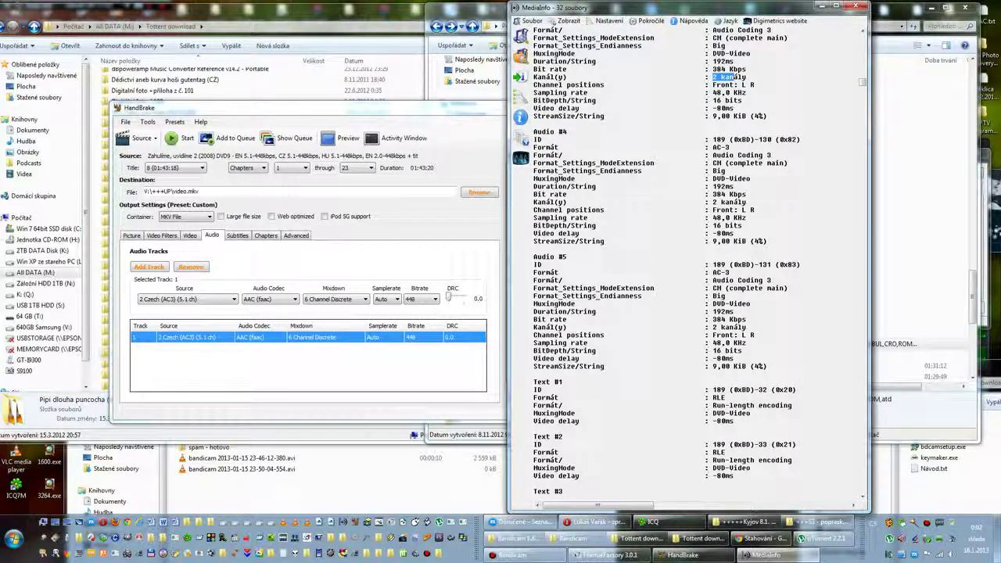
left_click_drag(568, 257, 533, 257)
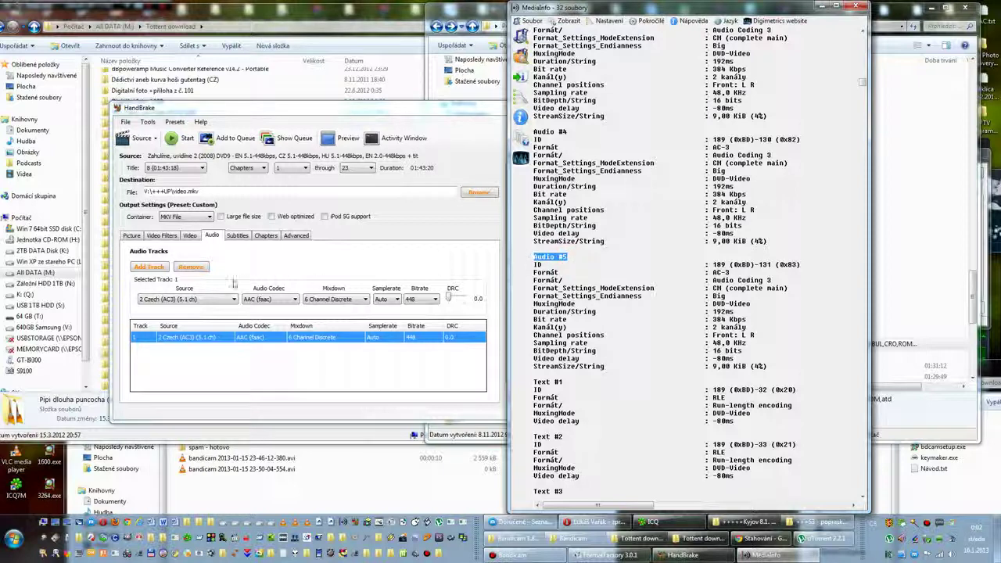
Compare HandBrake's audio source list with Audio #4 and Audio #2 in the report, and recheck Audio #2's channel count.
left_click(233, 299)
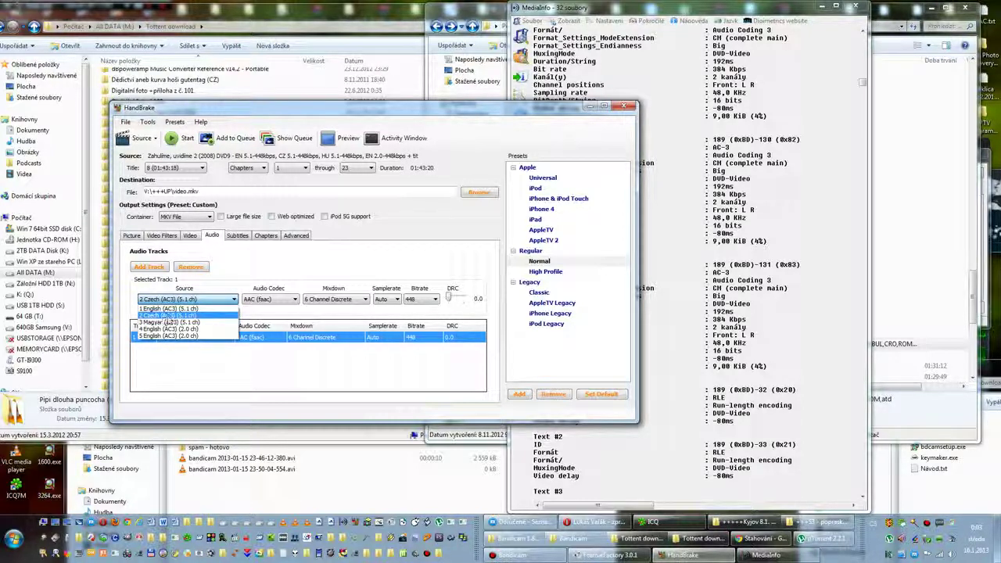
left_click(677, 232)
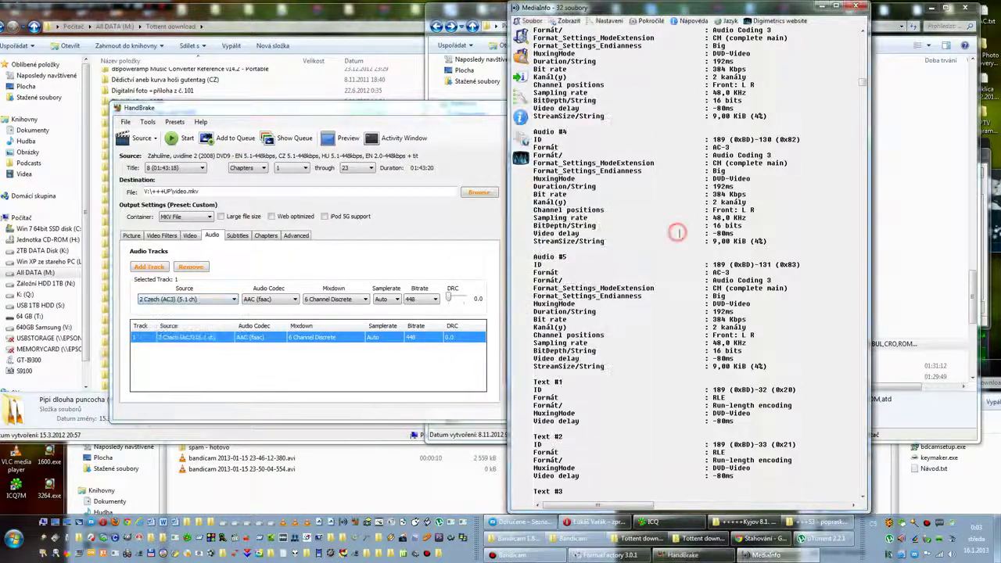
scroll(677, 232, "up", 3)
left_click_drag(545, 194, 567, 195)
scroll(566, 195, "up", 9)
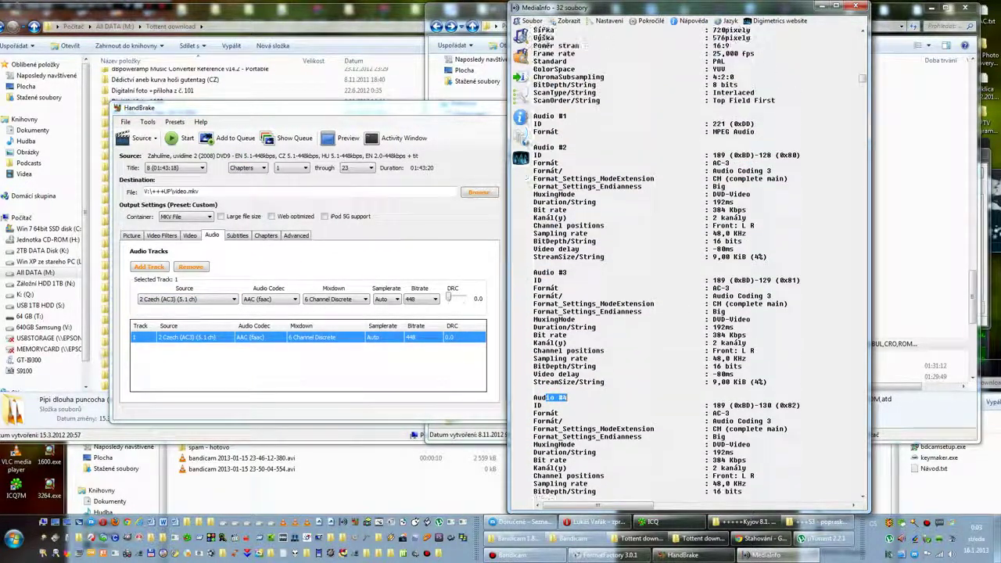
left_click_drag(541, 147, 567, 147)
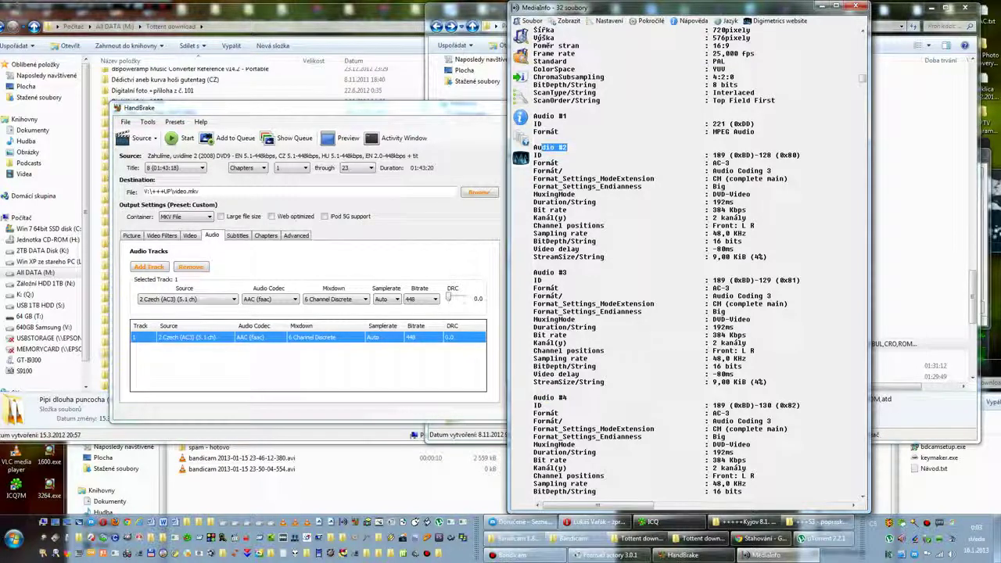
left_click_drag(555, 147, 536, 154)
left_click_drag(746, 218, 709, 218)
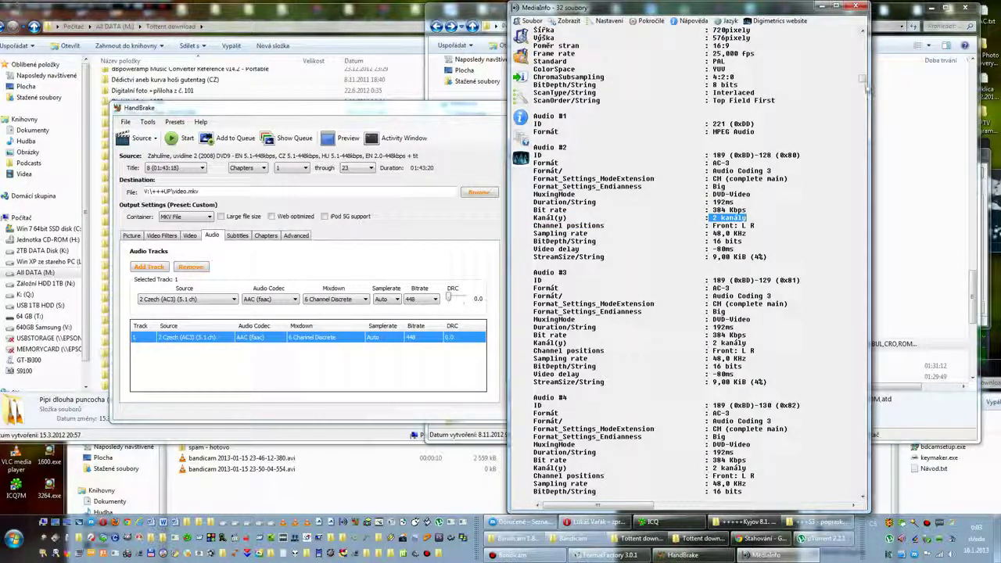
left_click(860, 497)
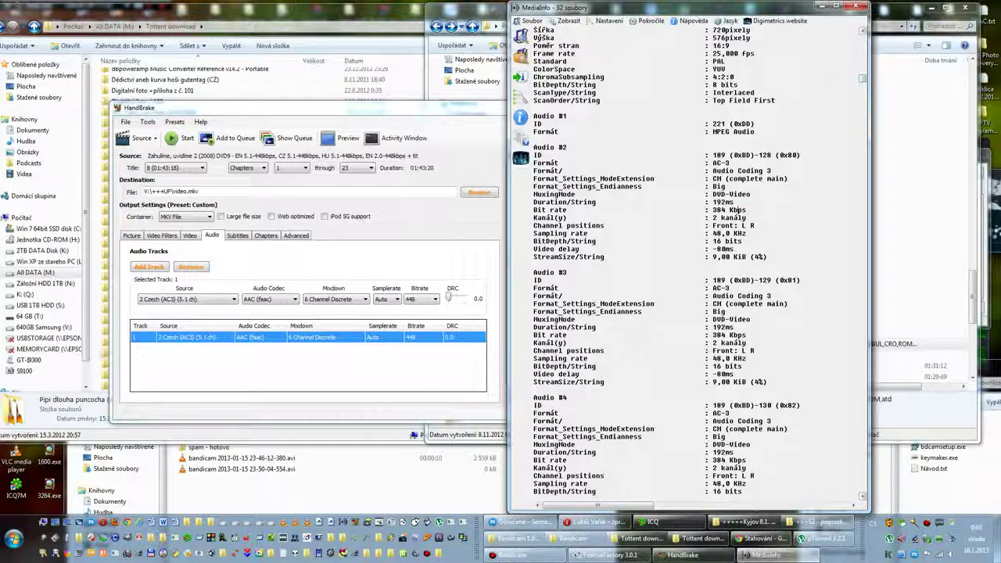
Check Audio #2's channel count in the next MPEG-PS entry and compare it with HandBrake's audio source list, keeping 2 Czech (AC3) (5.1 ch).
left_click_drag(860, 80, 872, 175)
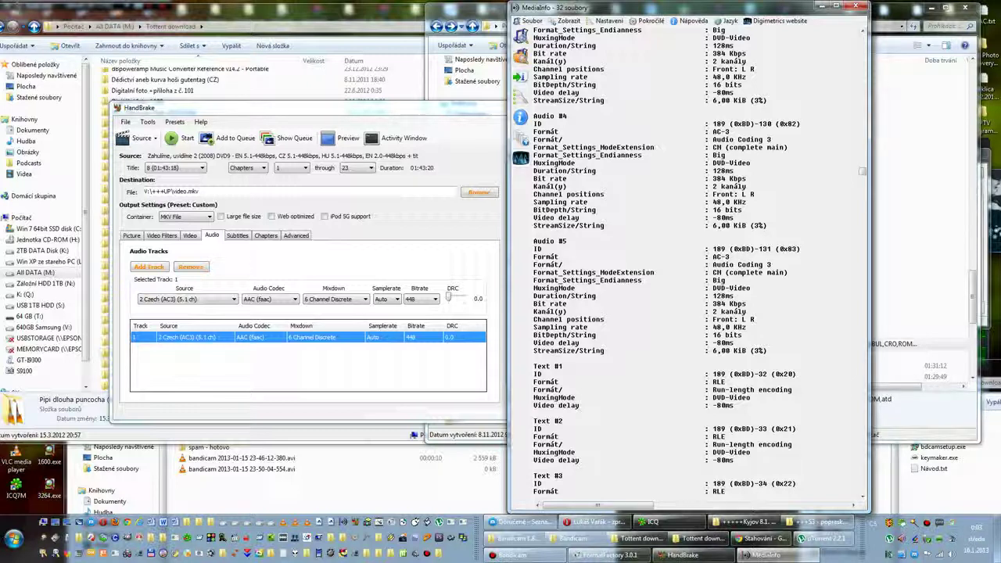
scroll(614, 125, "up", 6)
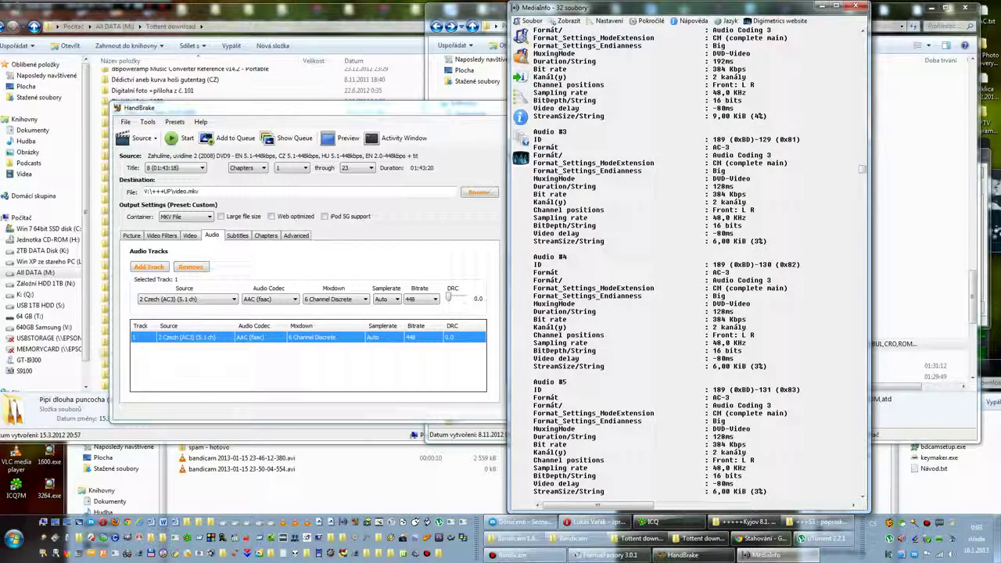
scroll(614, 125, "up", 4)
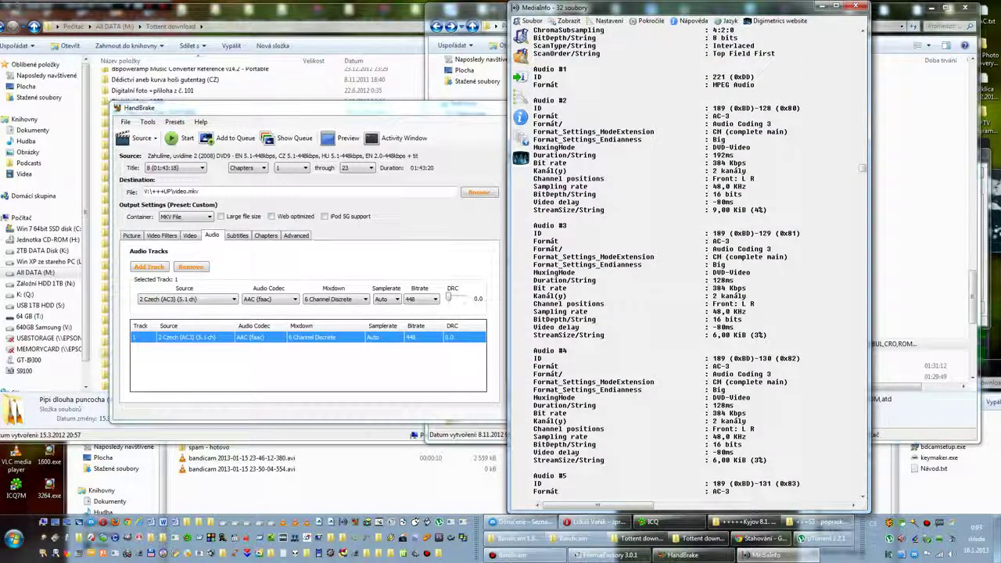
left_click_drag(548, 108, 596, 108)
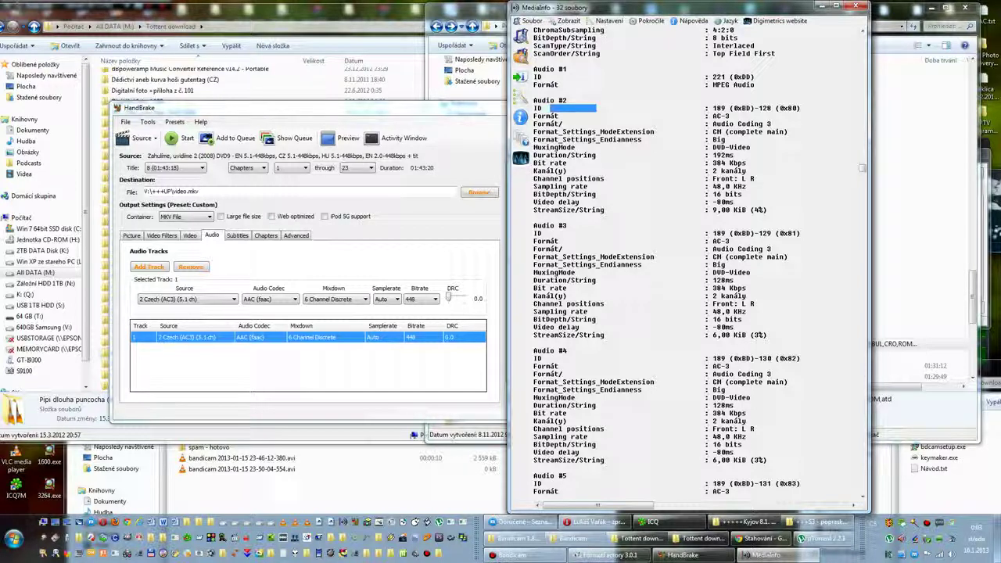
left_click_drag(746, 170, 713, 172)
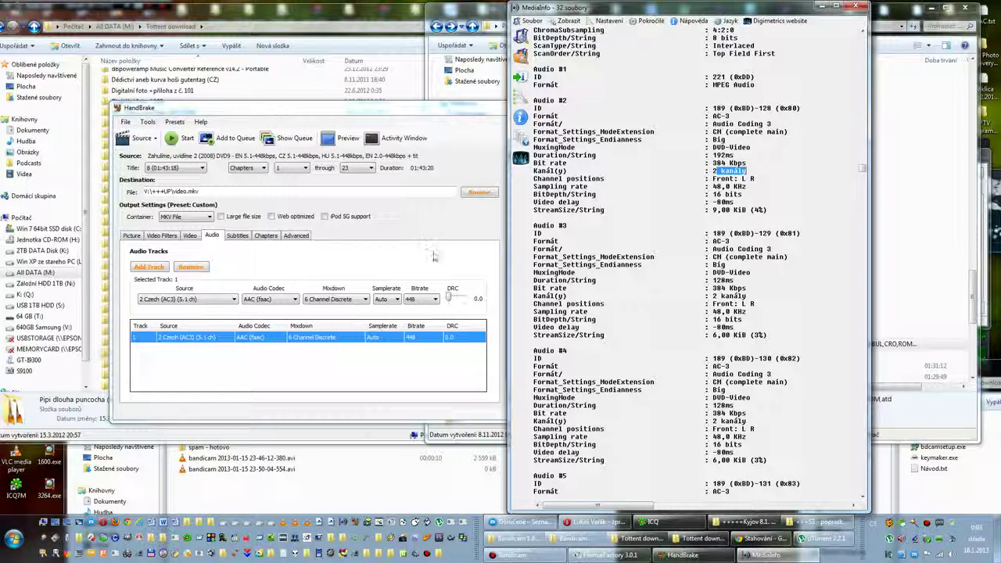
left_click(233, 301)
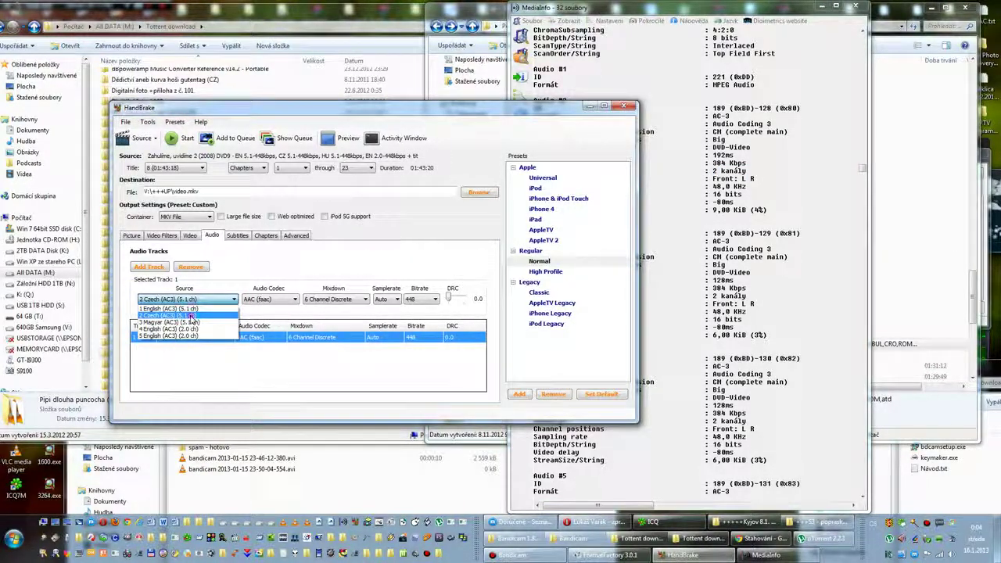
left_click(186, 317)
Read on in the MediaInfo report past the subtitle tracks to the audio and text tracks of the following DVD Video menu entry.
left_click(726, 236)
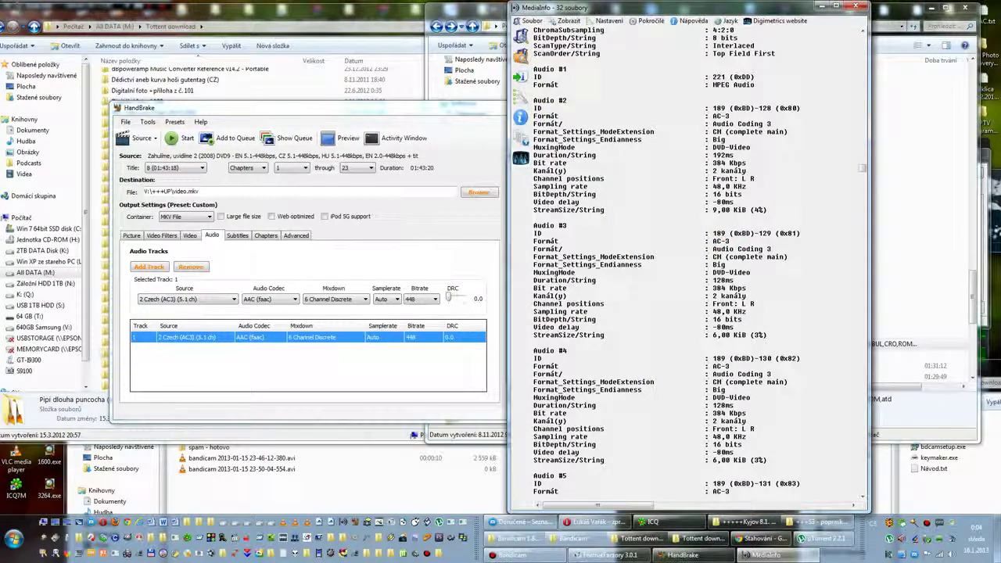
scroll(725, 236, "down", 5)
scroll(726, 133, "down", 20)
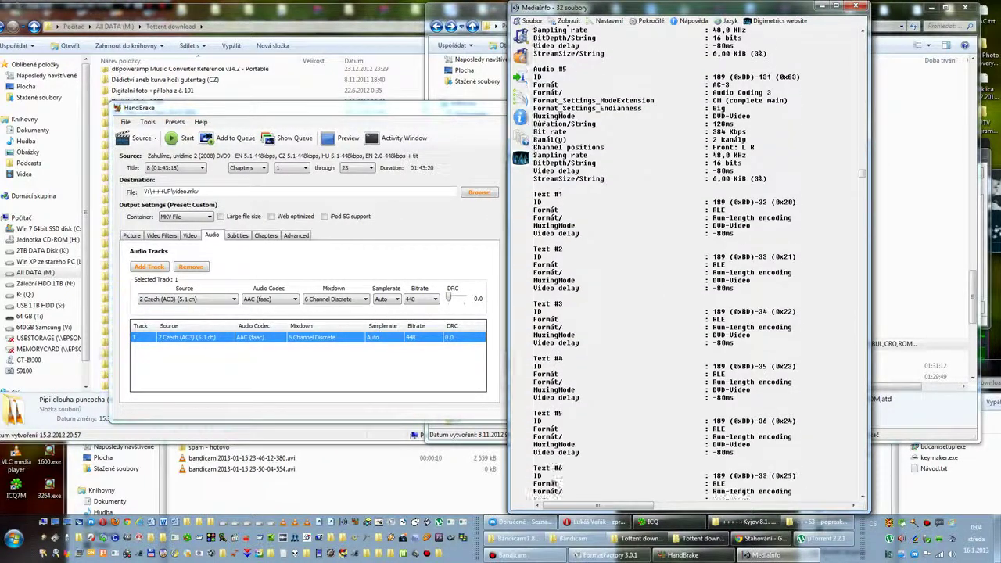
scroll(688, 266, "down", 7)
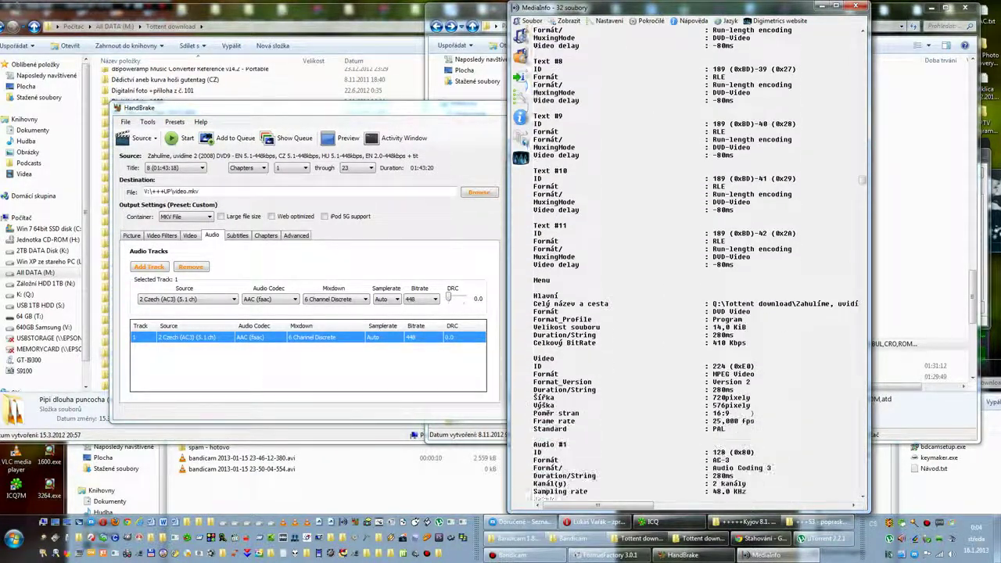
scroll(688, 266, "down", 4)
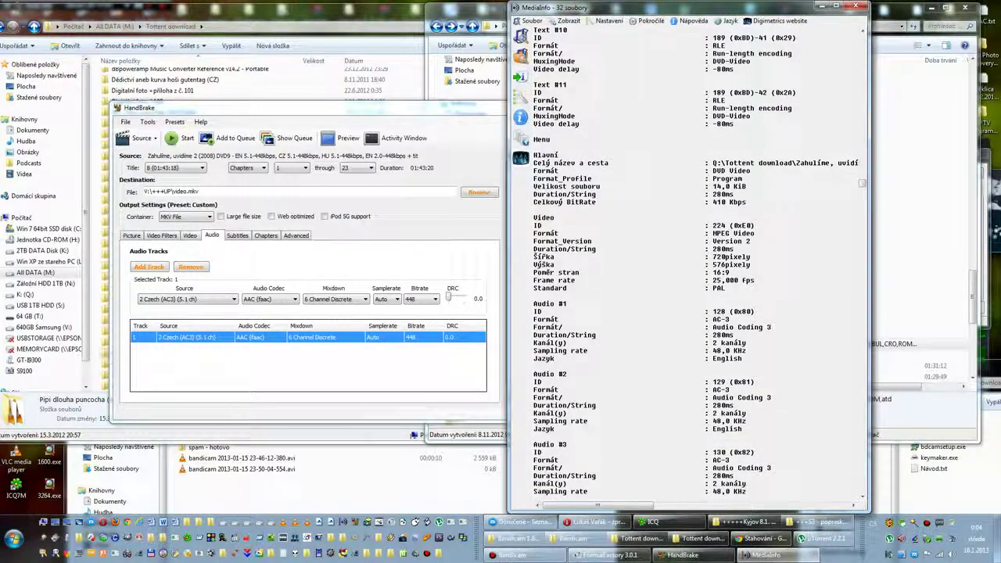
scroll(688, 266, "down", 1)
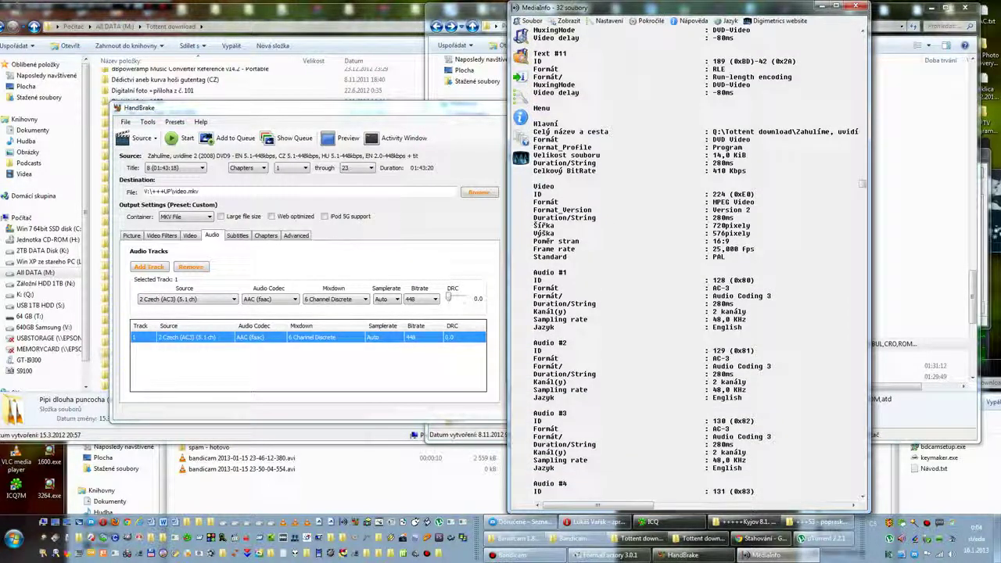
scroll(688, 266, "down", 1)
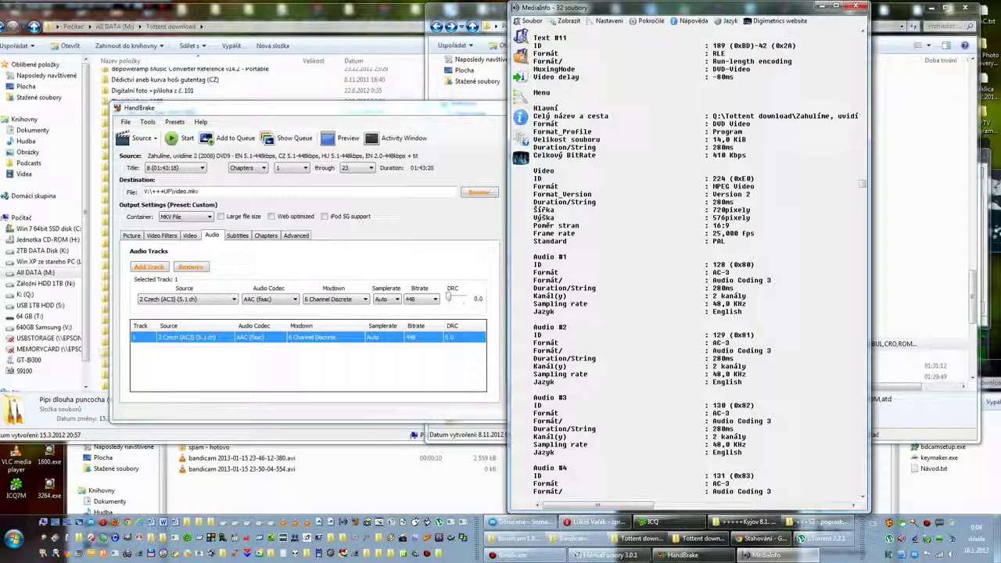
scroll(688, 266, "down", 12)
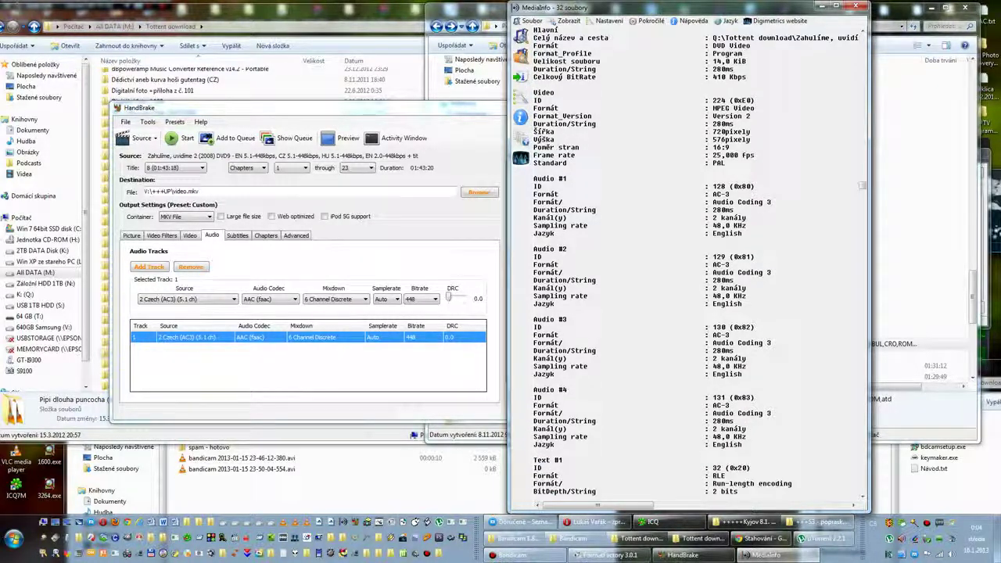
scroll(688, 266, "down", 19)
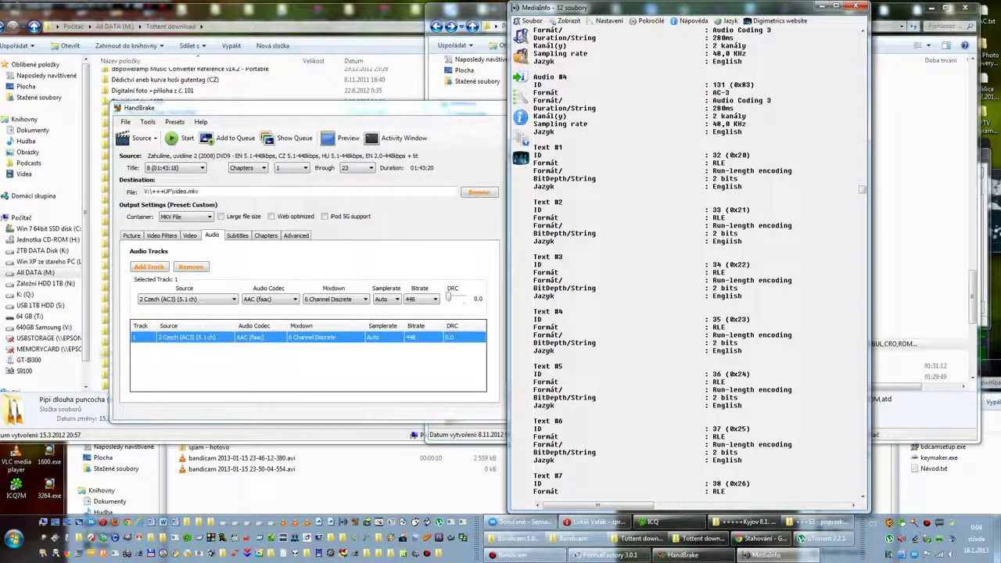
scroll(703, 266, "down", 1)
Find the full-length movie's DVD Video entry in the report and go through its tracks from Audio #1 to Audio #5.
left_click_drag(861, 195, 866, 329)
left_click(675, 250)
scroll(675, 249, "up", 1)
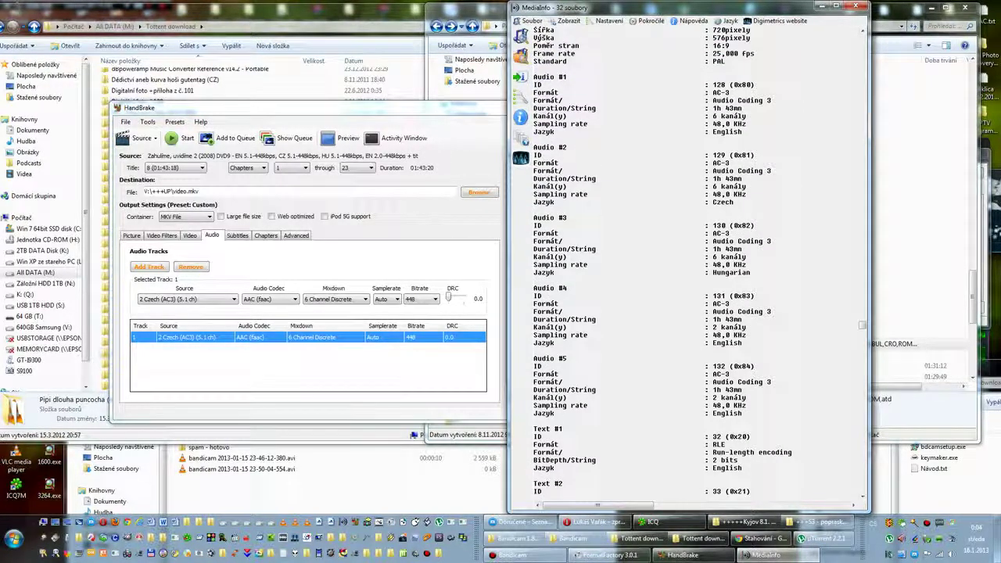
scroll(675, 249, "up", 1)
left_click_drag(589, 116, 692, 116)
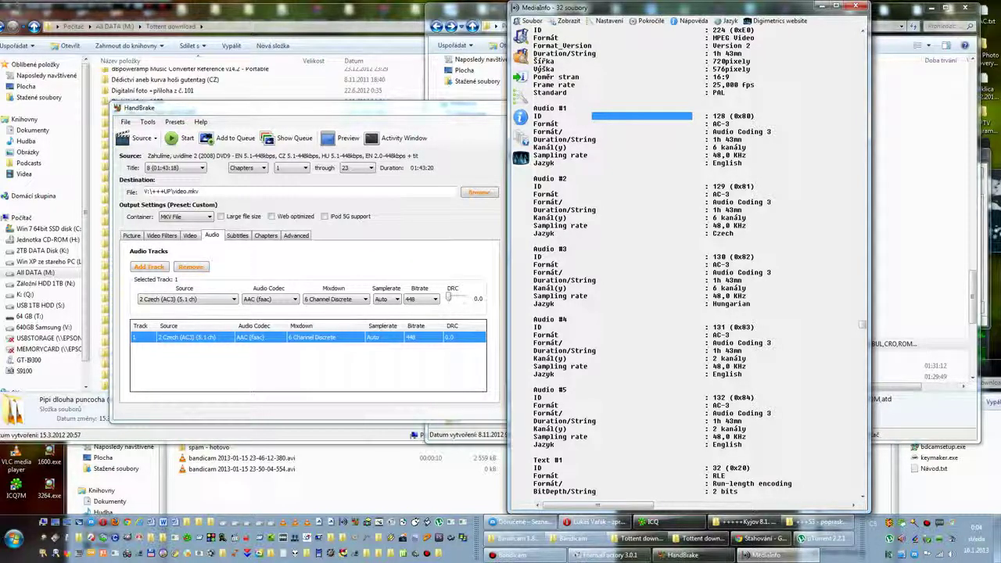
scroll(657, 261, "down", 2)
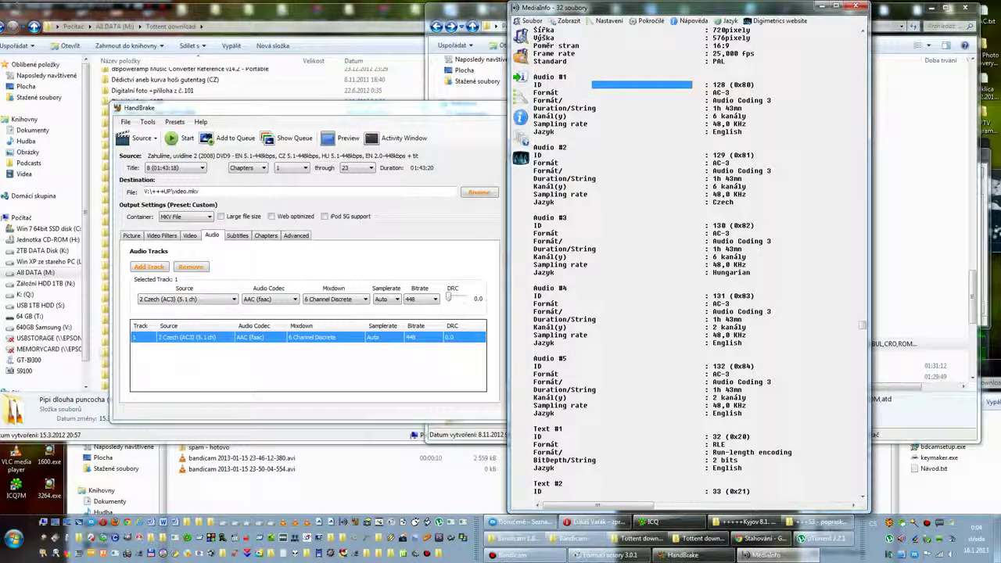
left_click_drag(533, 77, 567, 77)
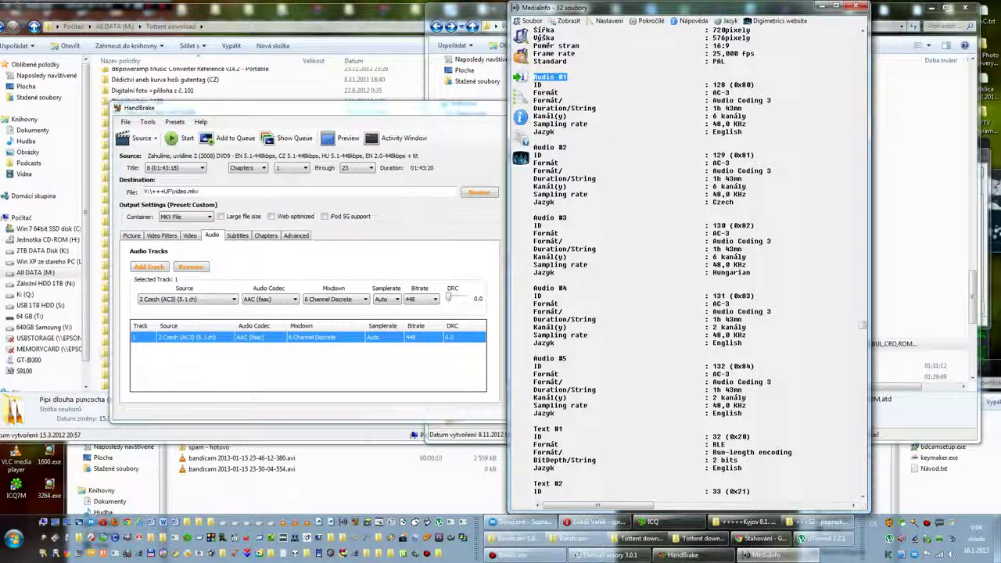
left_click_drag(541, 217, 567, 218)
left_click_drag(534, 288, 567, 287)
left_click_drag(567, 358, 540, 359)
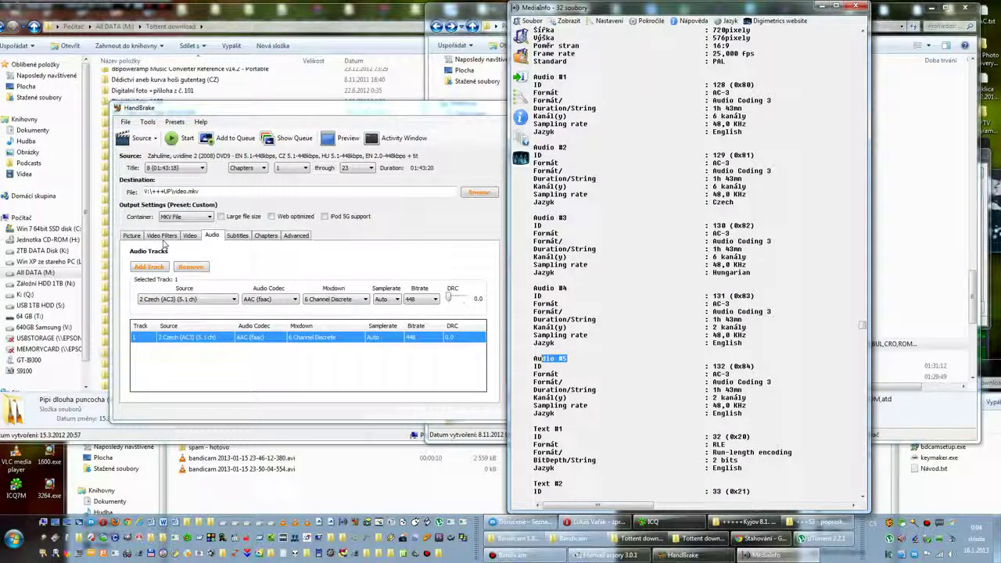
Compare HandBrake's audio source list with the movie entry's five tracks, keeping 2 Czech (AC3) (5.1 ch) as the source.
left_click(208, 300)
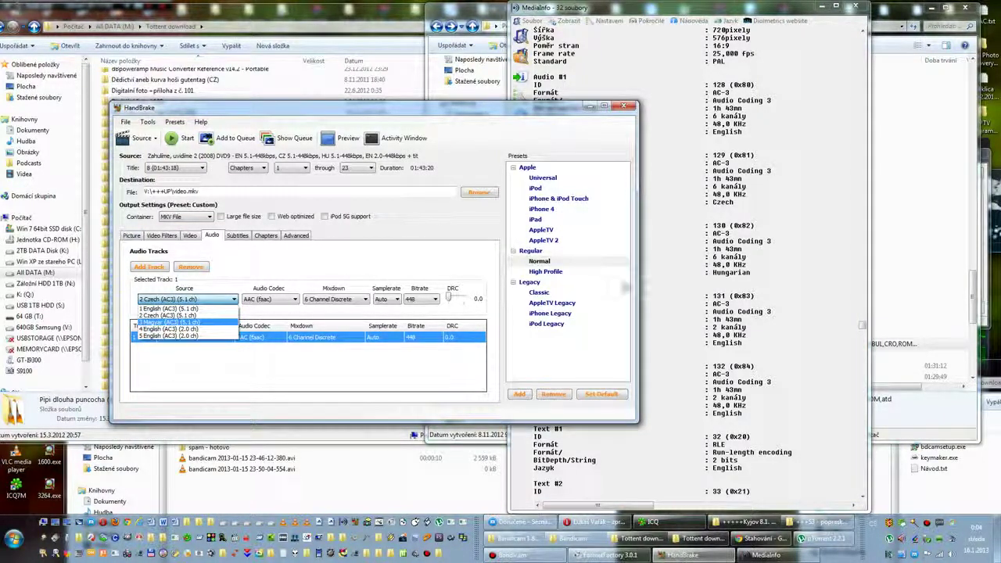
left_click(564, 220)
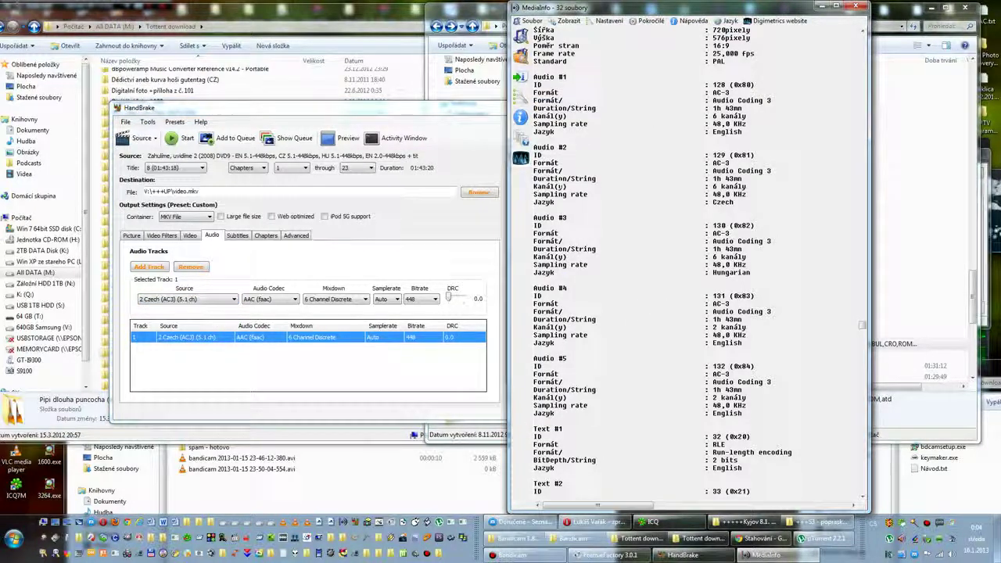
triple_click(564, 147)
left_click_drag(541, 358, 567, 358)
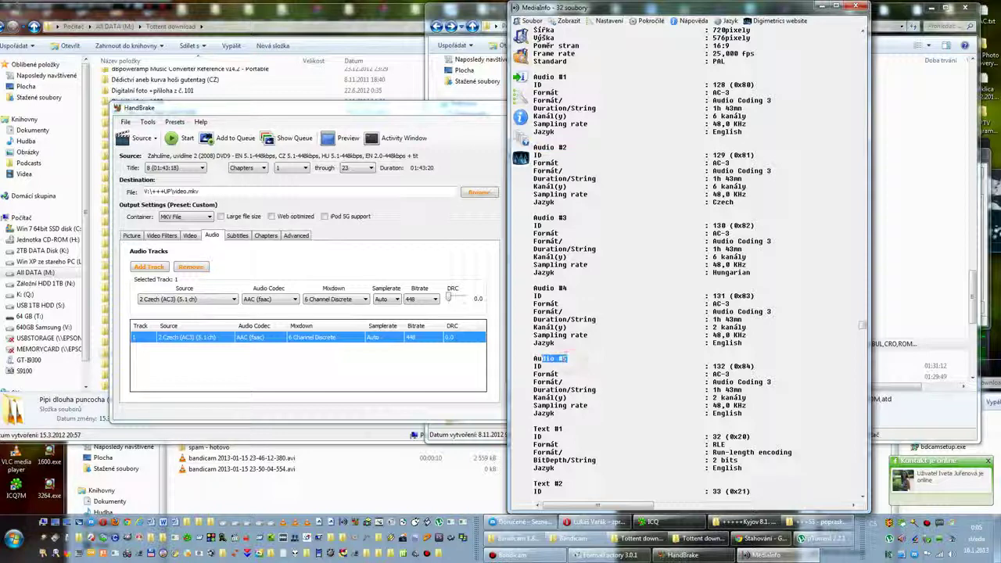
left_click(148, 303)
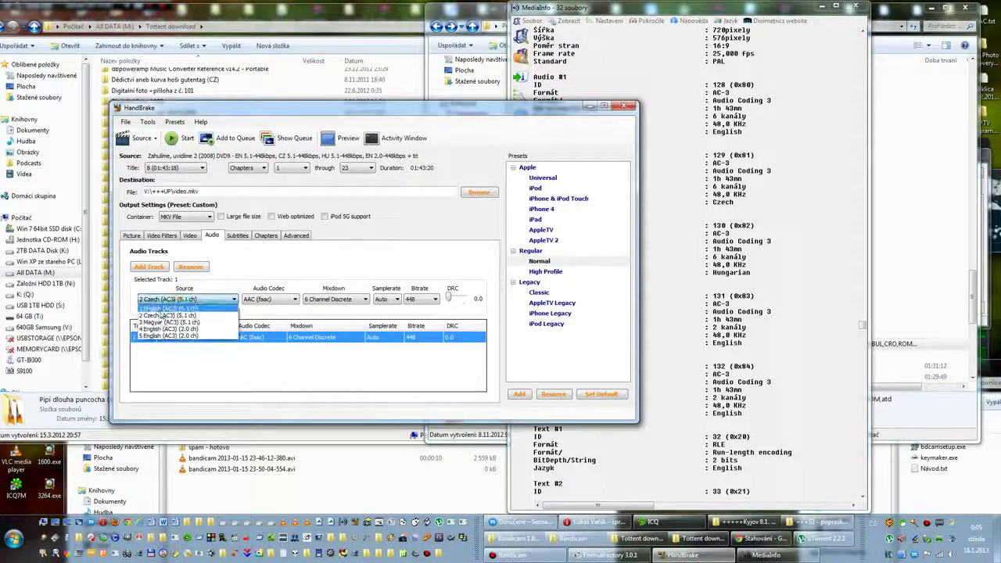
left_click(148, 315)
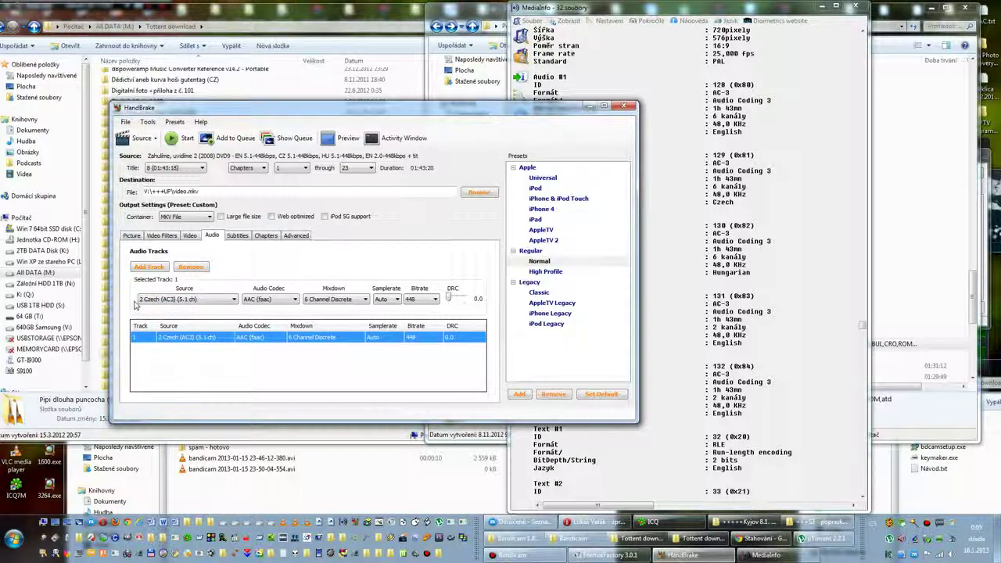
Check the language and channel count of Audio #2 in the movie's DVD Video entry.
left_click(675, 219)
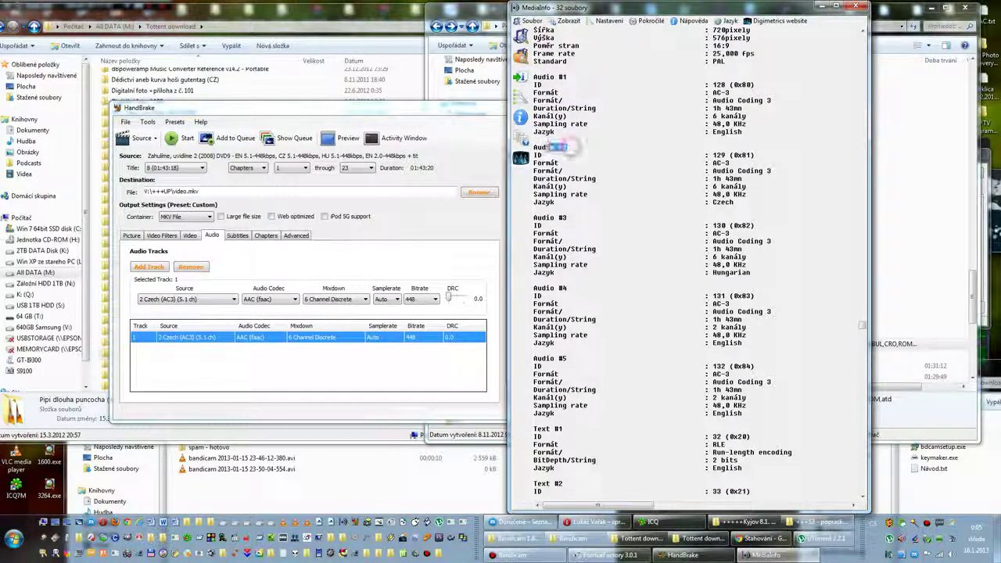
left_click_drag(568, 147, 541, 147)
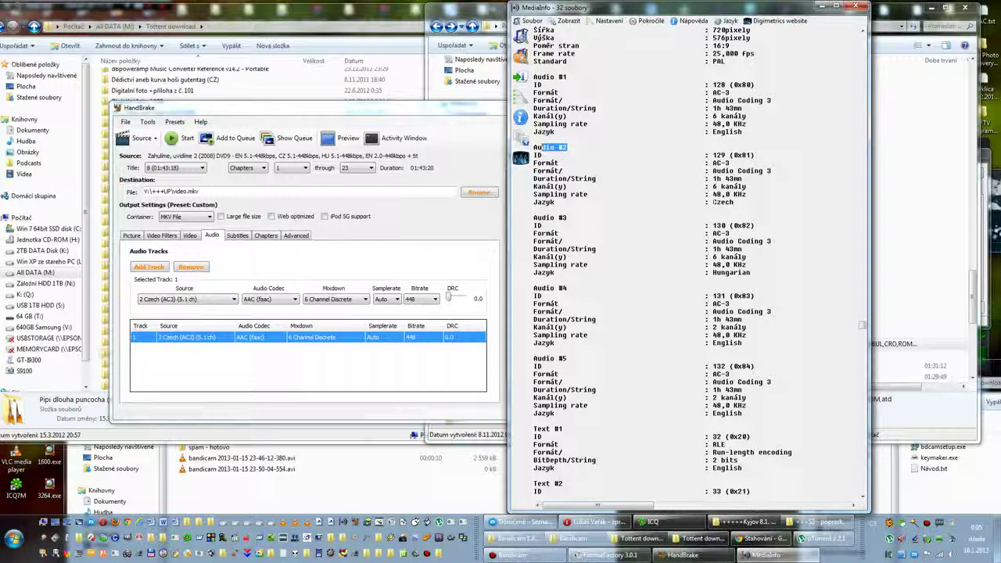
left_click_drag(709, 203, 735, 202)
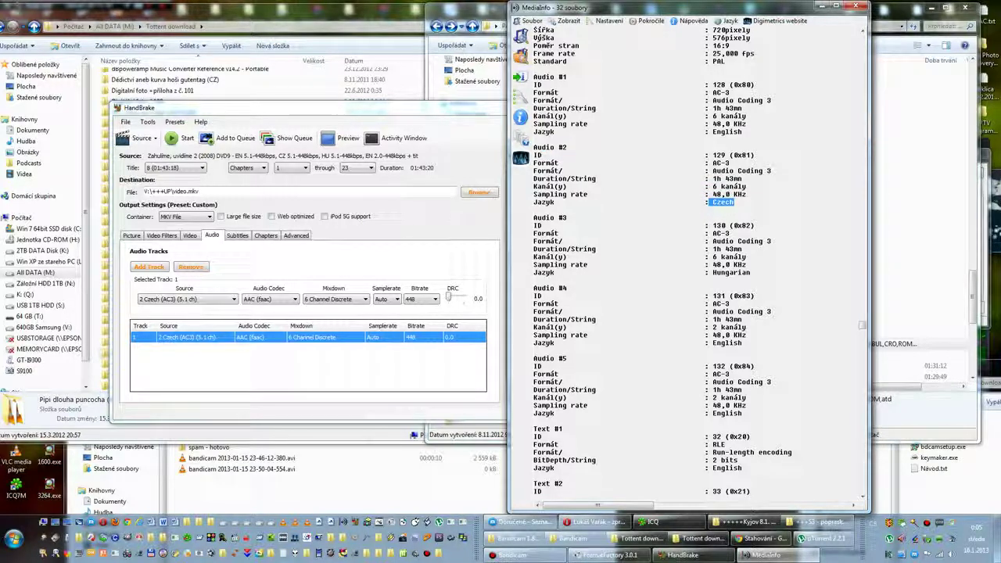
left_click_drag(707, 188, 745, 186)
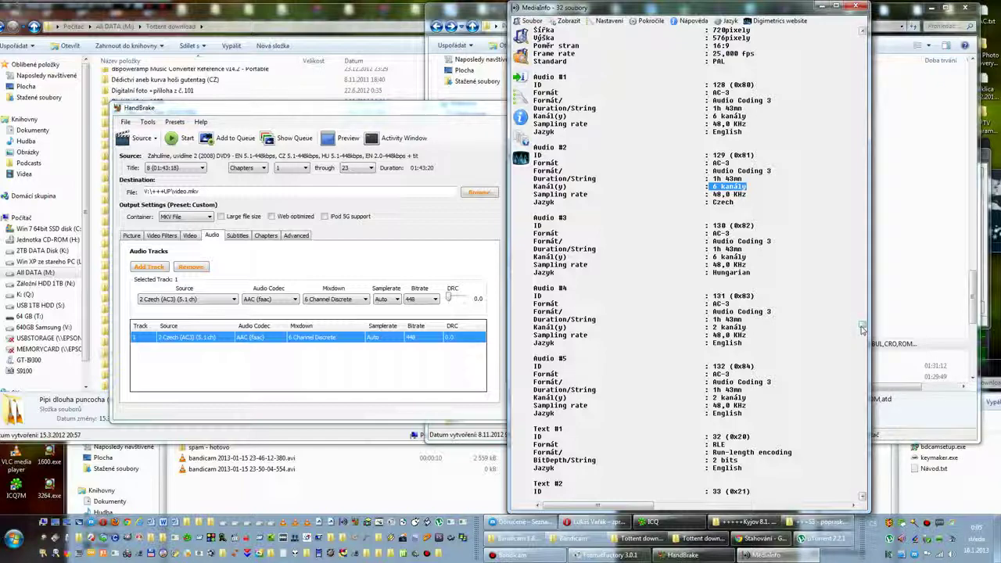
Locate the detailed audio tracks of the movie's video file further down the report and check Audio #1's bit rate.
left_click_drag(863, 326, 861, 366)
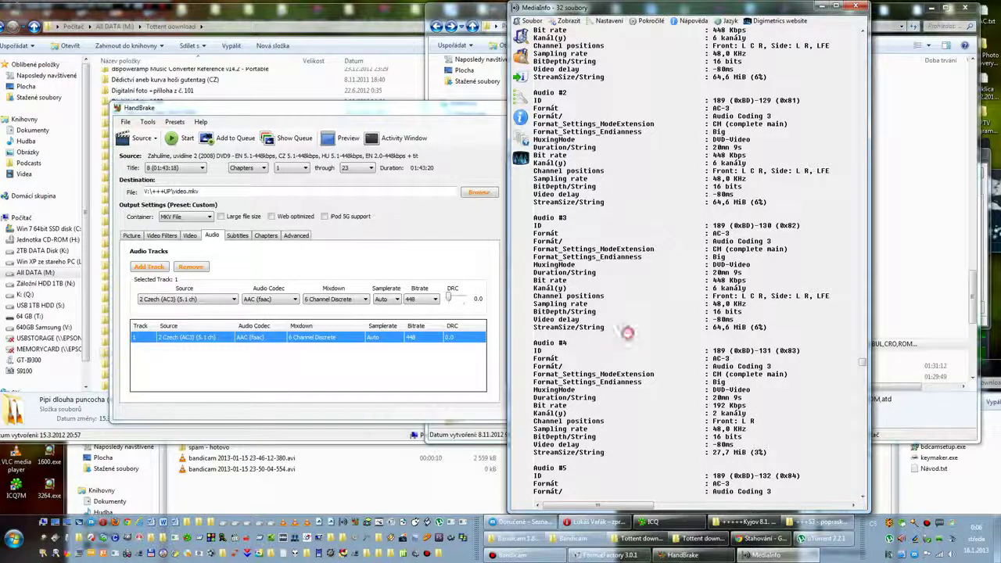
scroll(625, 334, "up", 2)
scroll(669, 261, "up", 6)
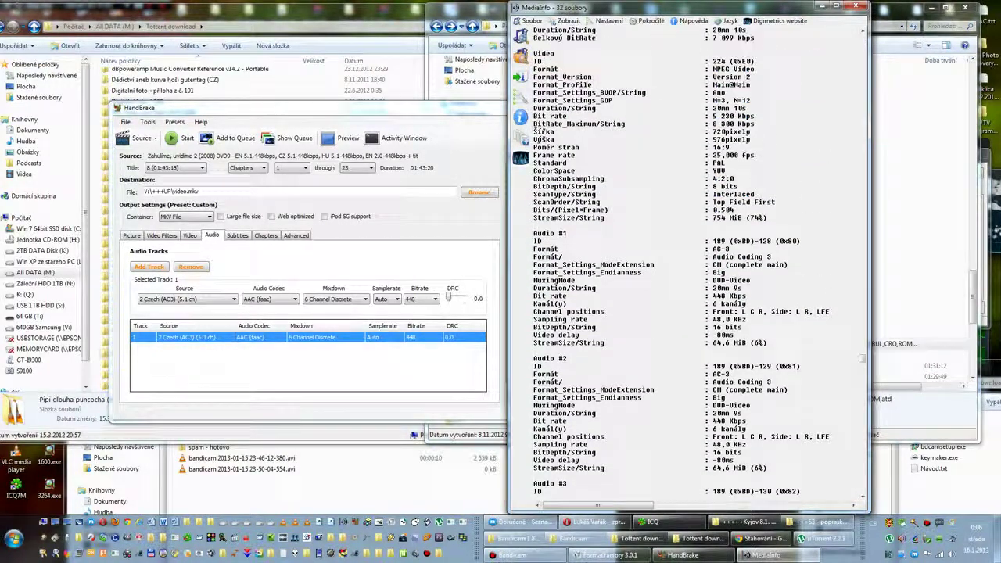
scroll(669, 261, "down", 3)
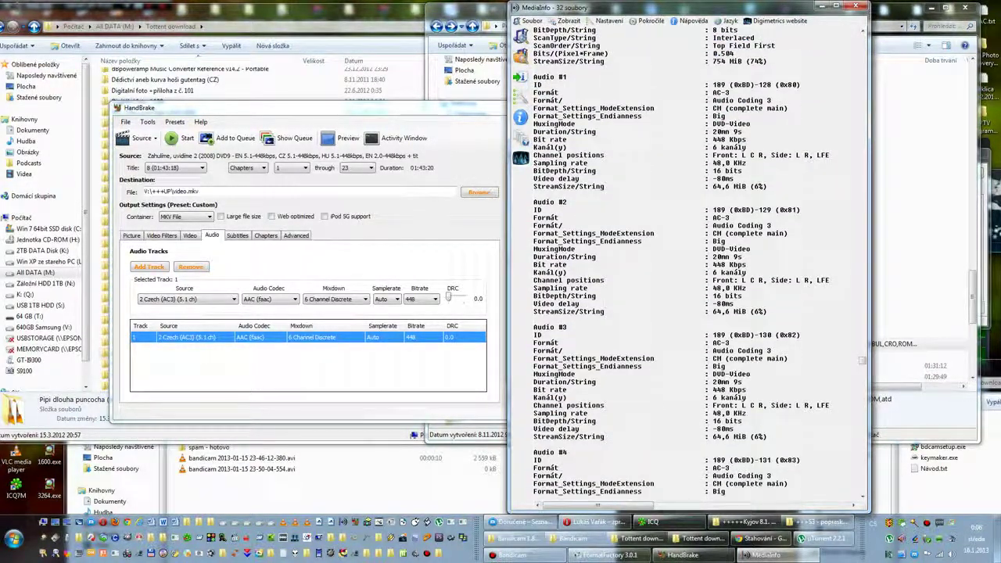
left_click_drag(533, 76, 597, 76)
type("Audio #2")
key("ctrl+z")
left_click_drag(712, 139, 743, 139)
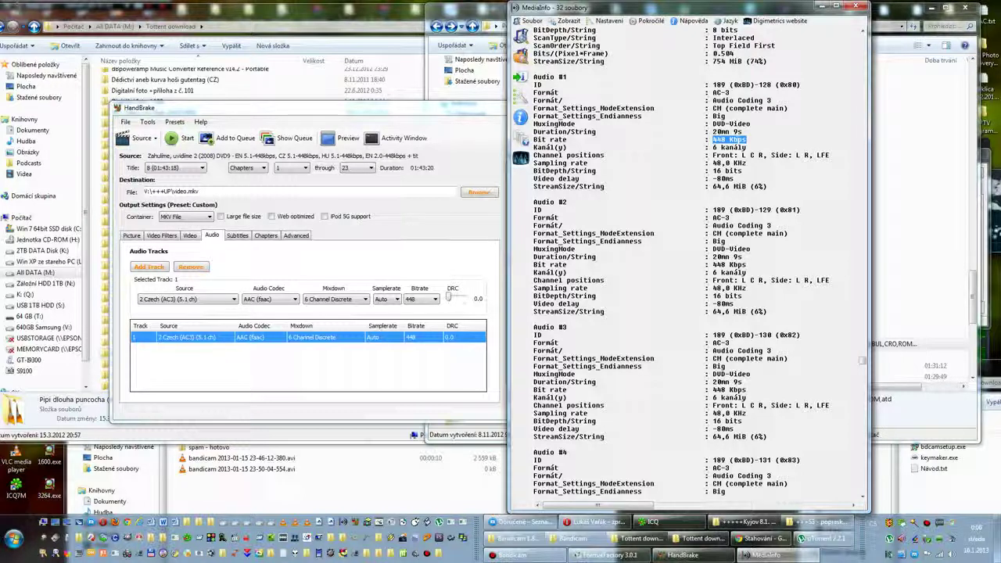
Review the full details of Audio #2 for the movie's video file, including its channel positions.
left_click_drag(567, 202, 545, 202)
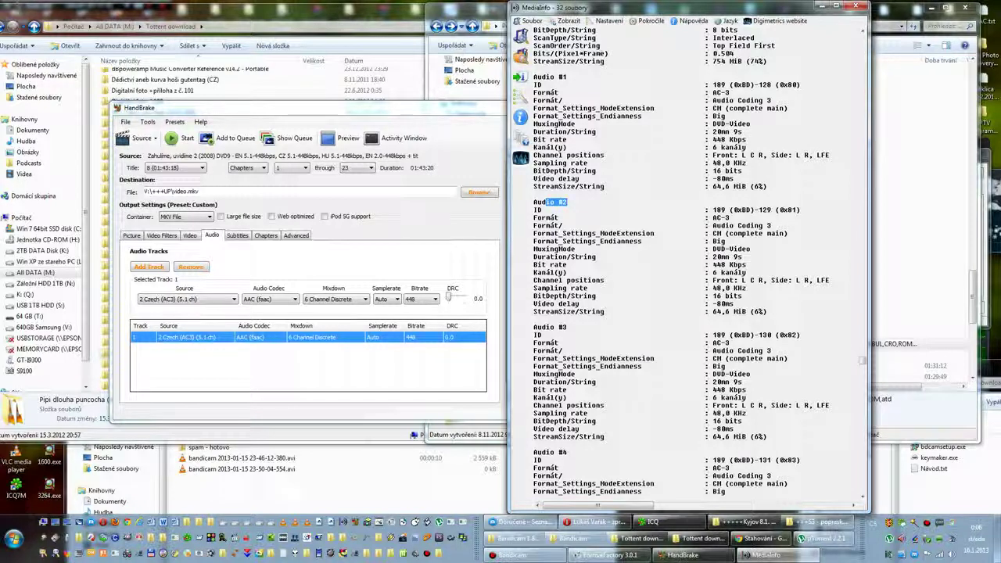
left_click_drag(696, 209, 768, 311)
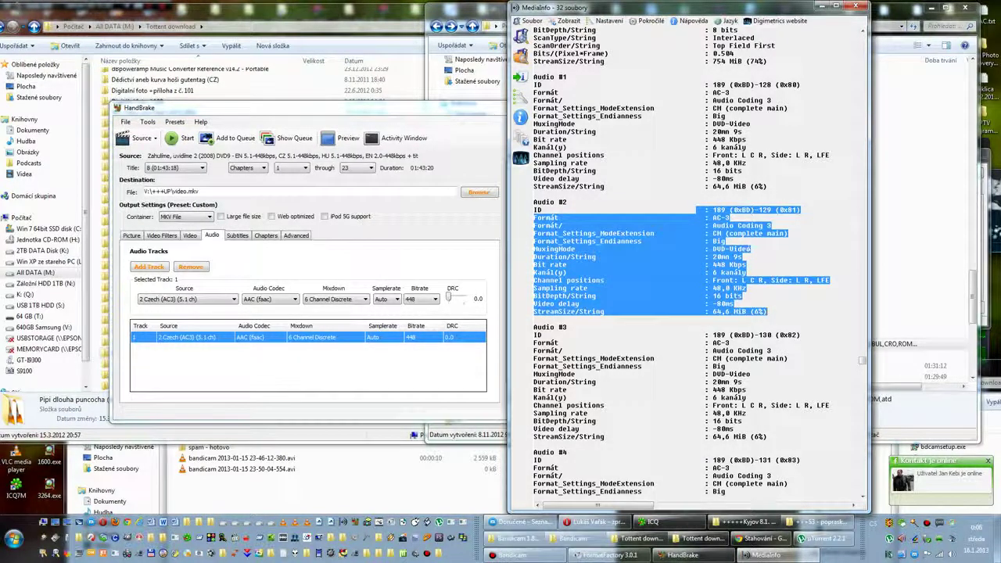
left_click(755, 280)
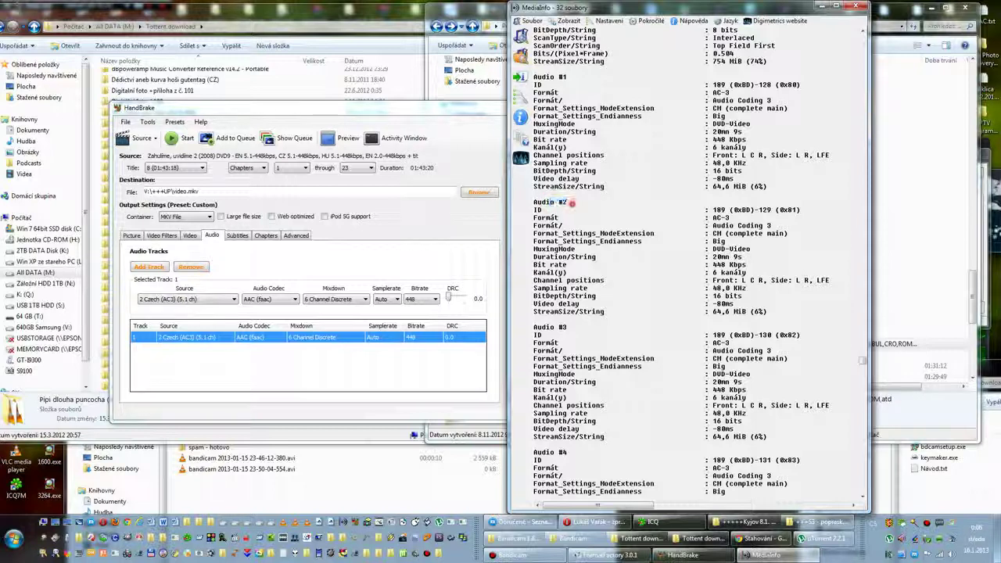
Check Audio #2's bit rate in the report and set the Czech track in HandBrake to samplerate Auto and bitrate 448.
left_click_drag(568, 202, 533, 203)
left_click_drag(712, 272, 744, 266)
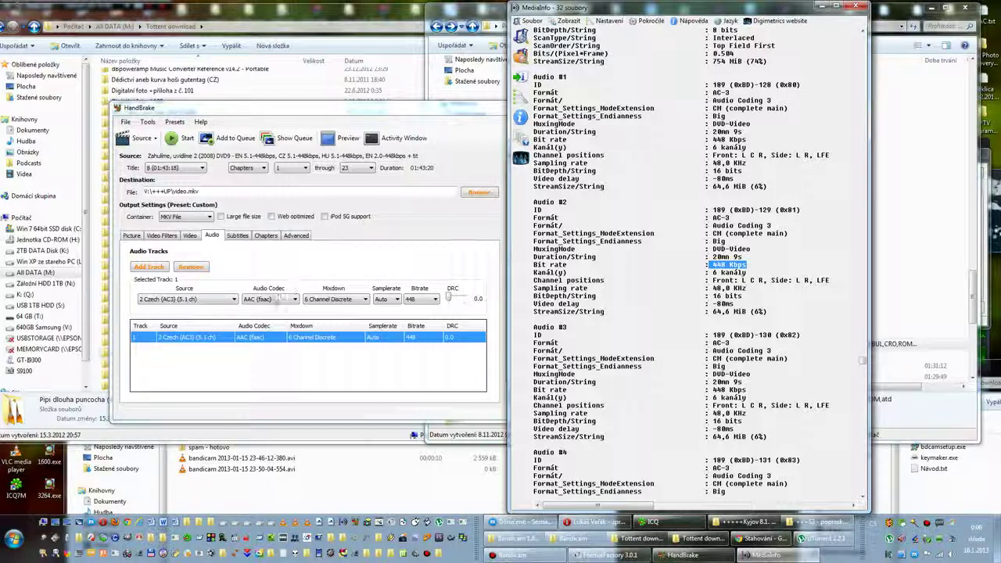
left_click(373, 270)
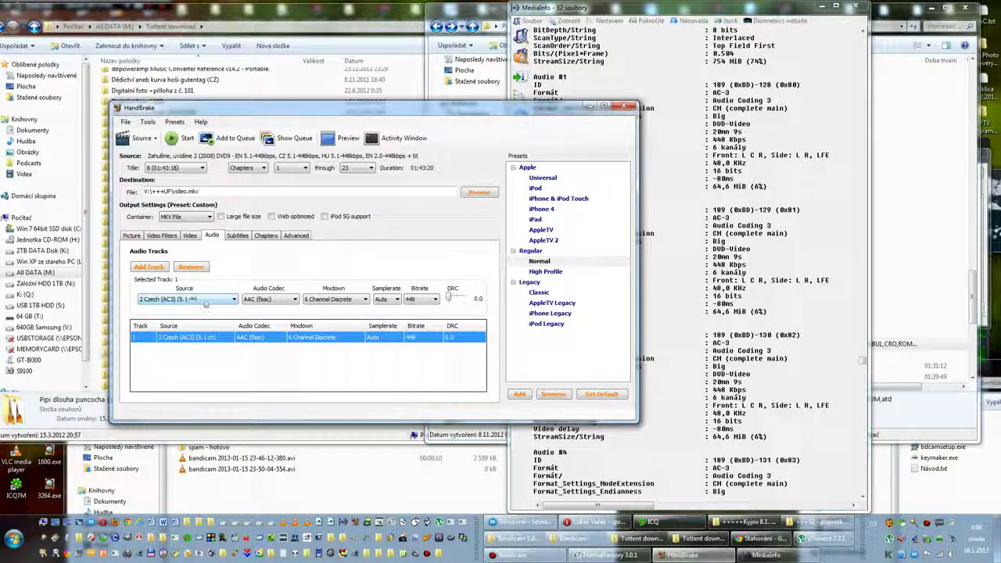
left_click(206, 301)
left_click(203, 300)
left_click(389, 300)
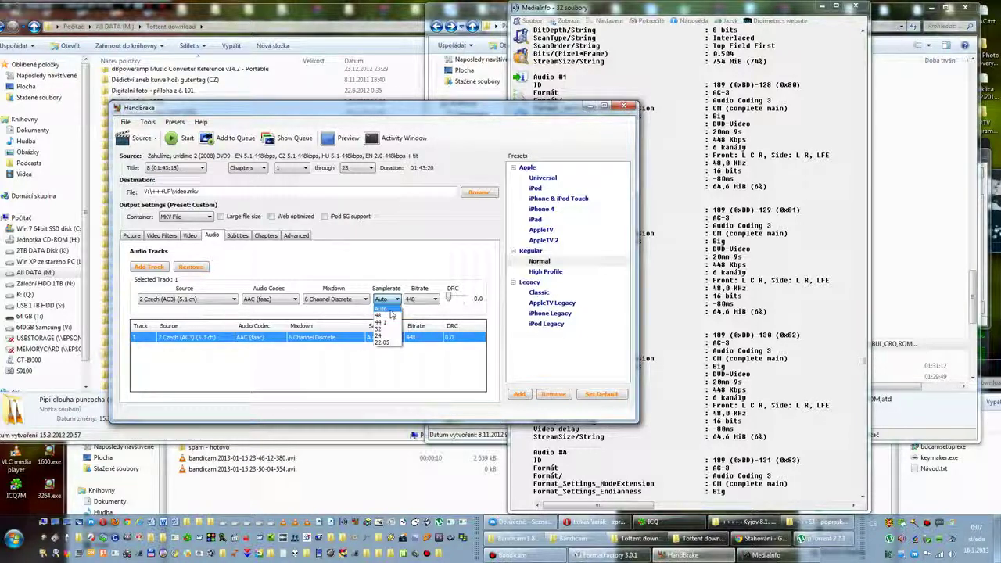
left_click(382, 309)
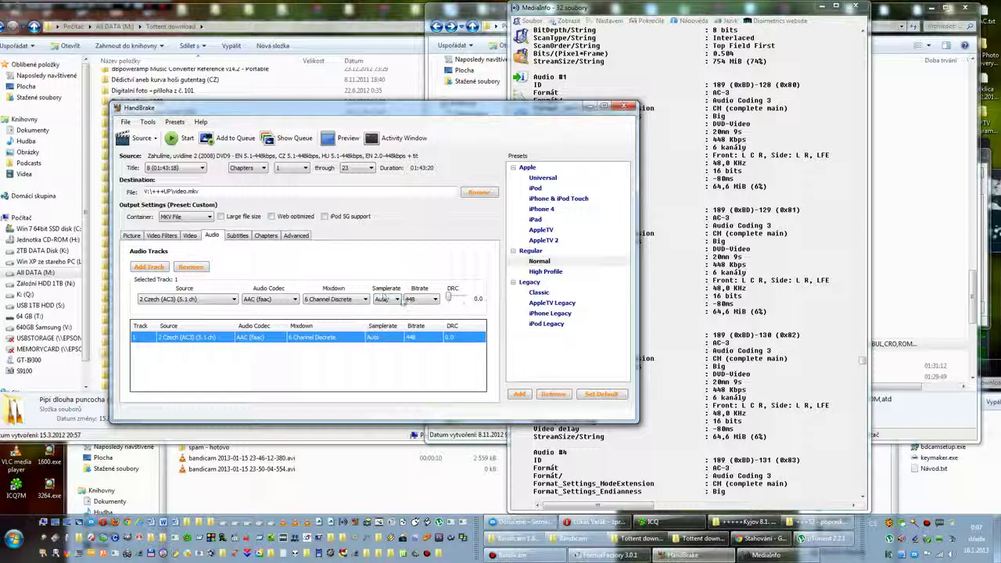
left_click(435, 300)
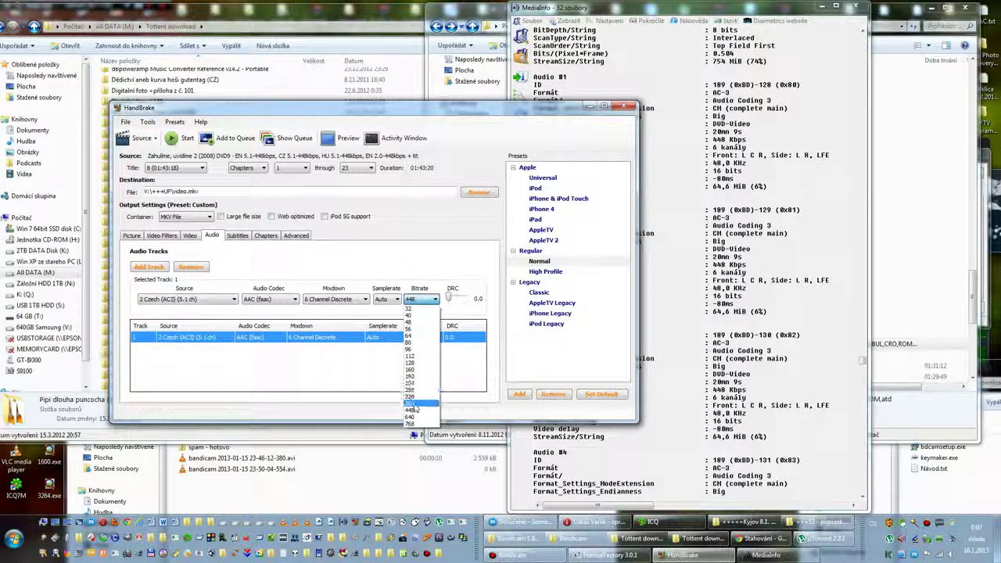
left_click(411, 412)
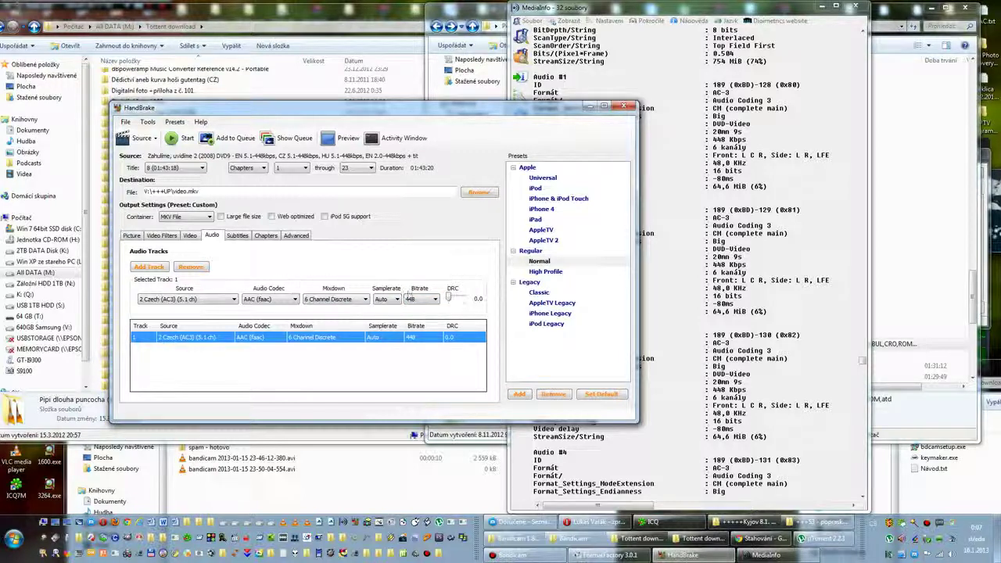
Add a second audio track and set its source to 1 English (AC3) (5.1 ch).
left_click(645, 296)
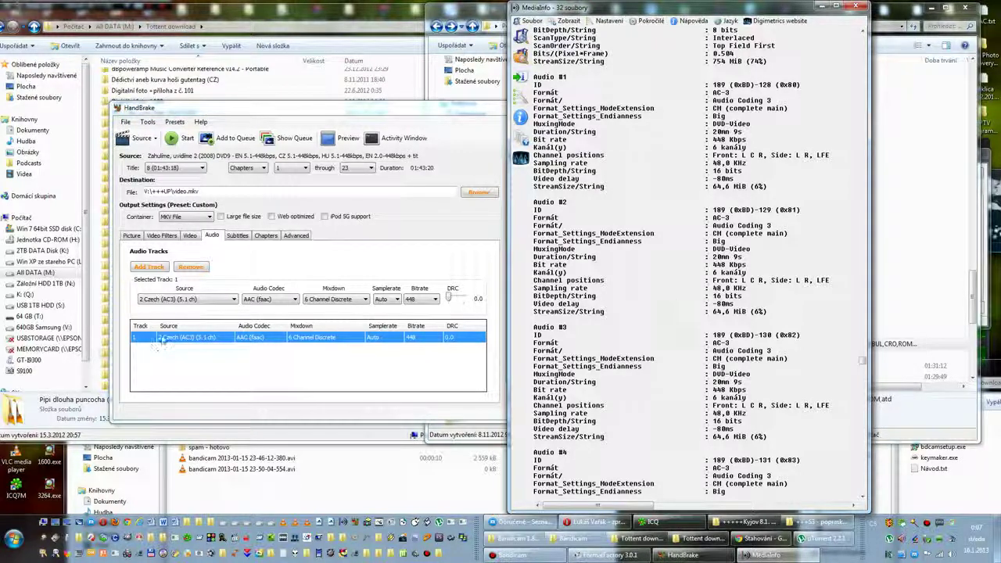
left_click(275, 352)
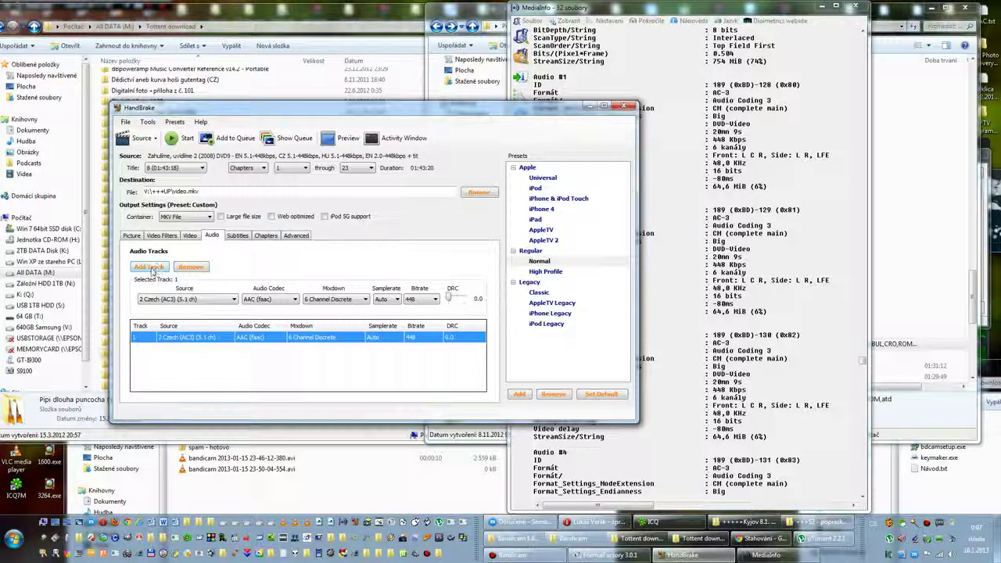
left_click(124, 267)
left_click(125, 266)
left_click(151, 268)
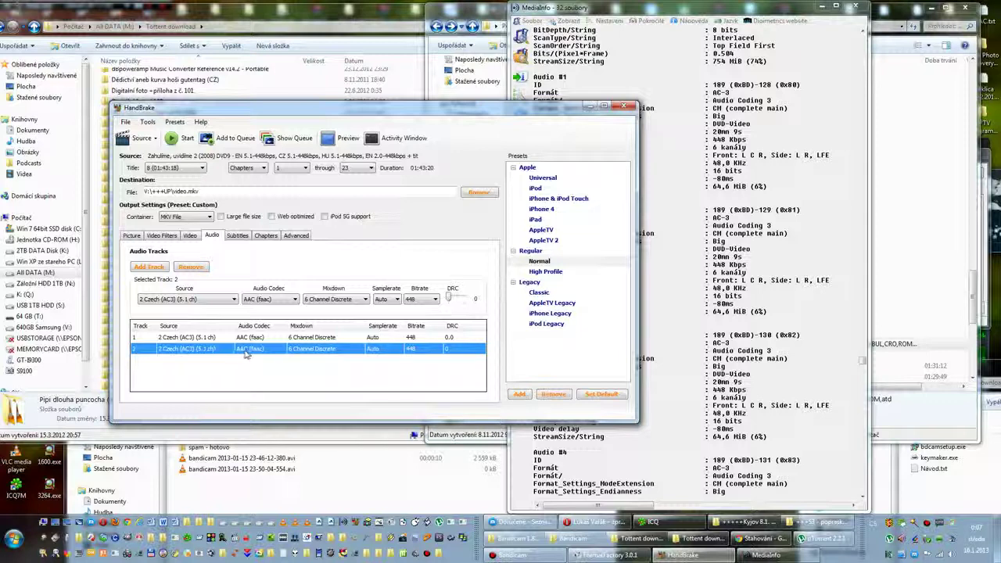
left_click(228, 300)
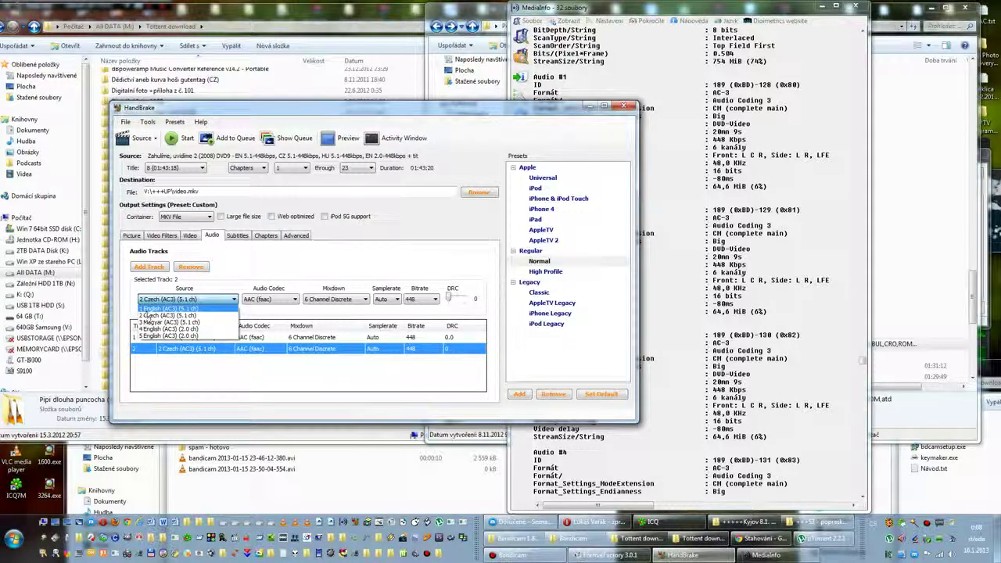
left_click(150, 309)
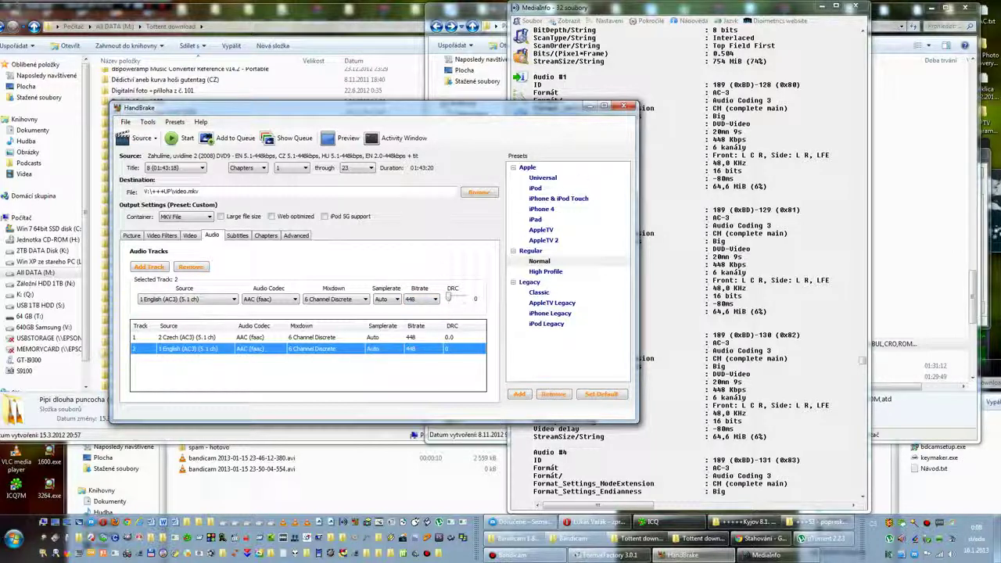
Check the bit rate and channel count of Audio #1 for the movie's video file in MediaInfo.
left_click(672, 327)
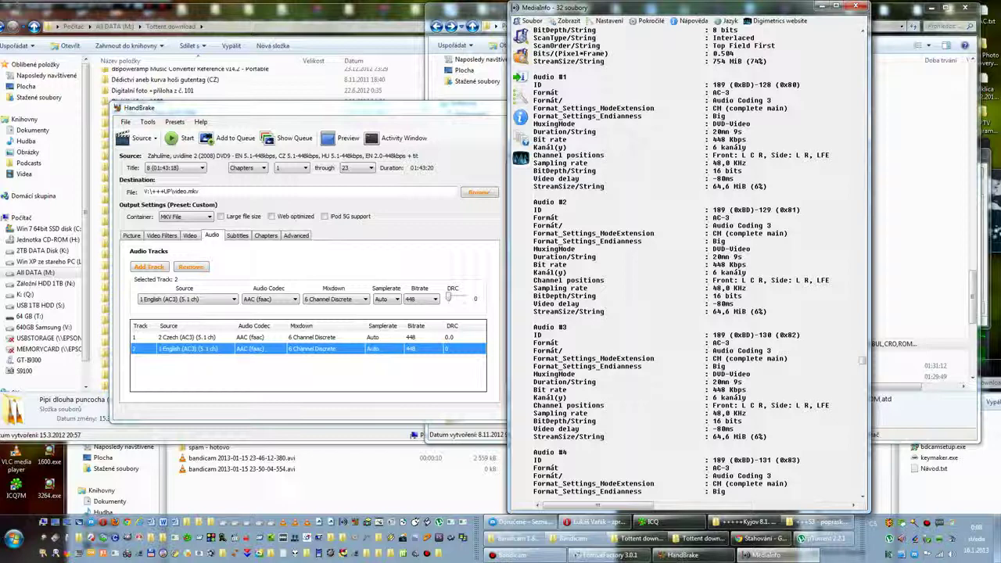
left_click_drag(544, 77, 766, 186)
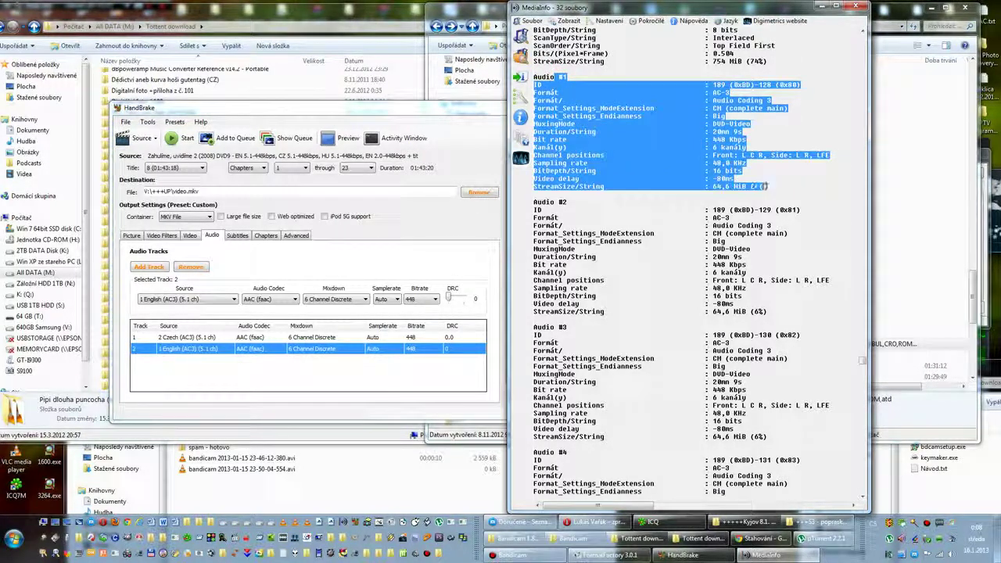
left_click_drag(699, 139, 533, 140)
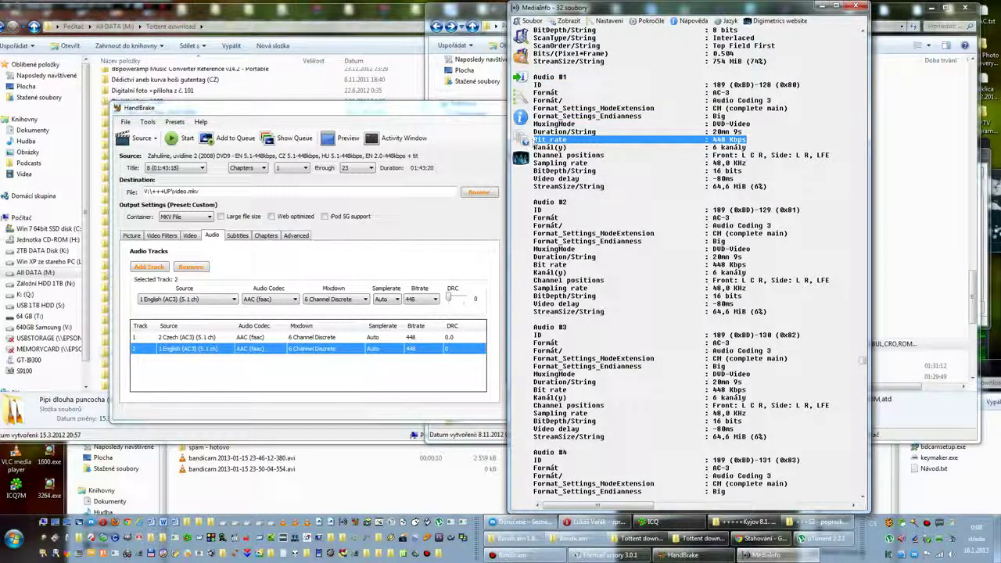
left_click_drag(533, 139, 539, 149)
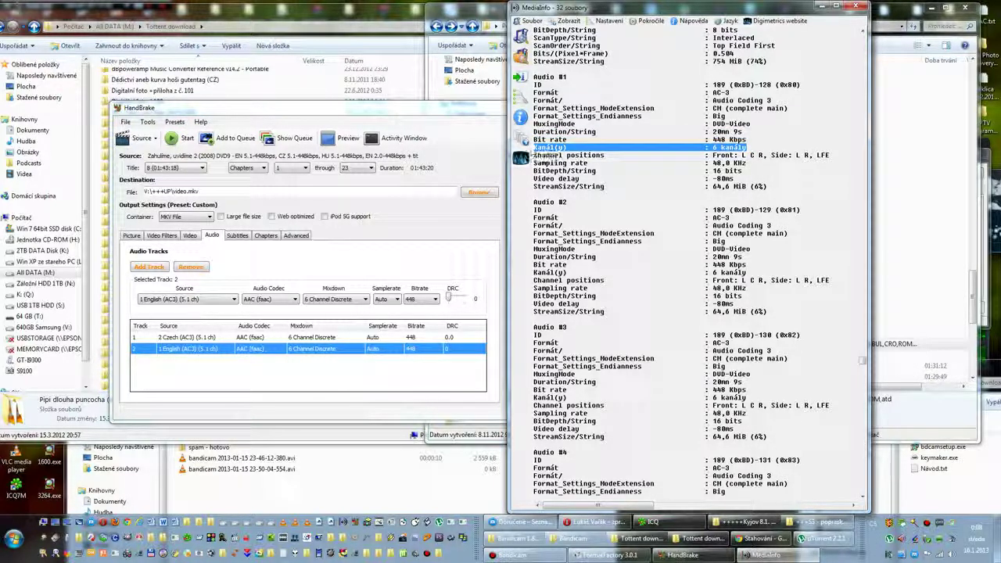
left_click(710, 148)
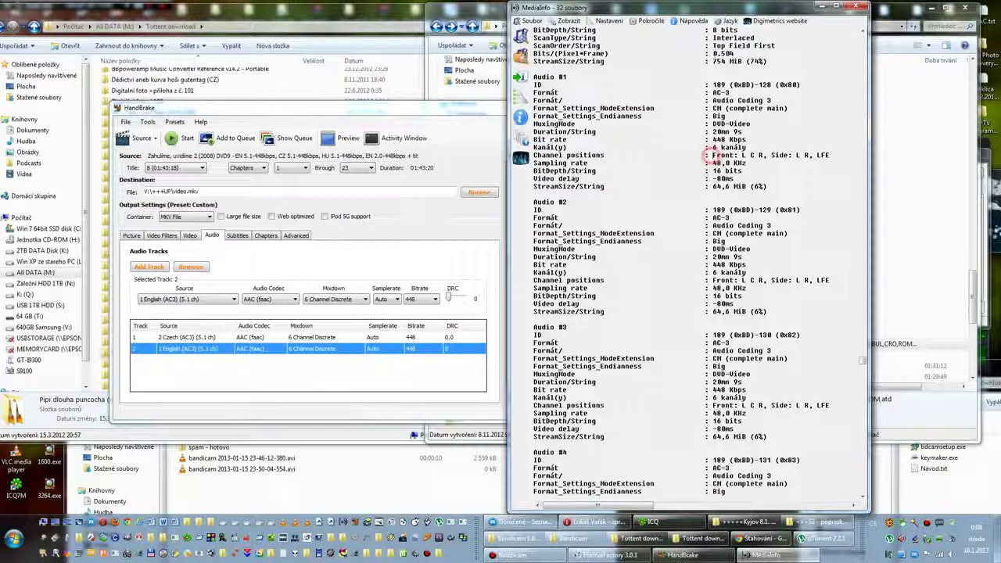
Examine the details of Audio #3 through Audio #5 in the report for the movie's video file.
left_click_drag(572, 328, 545, 328)
scroll(535, 469, "down", 3)
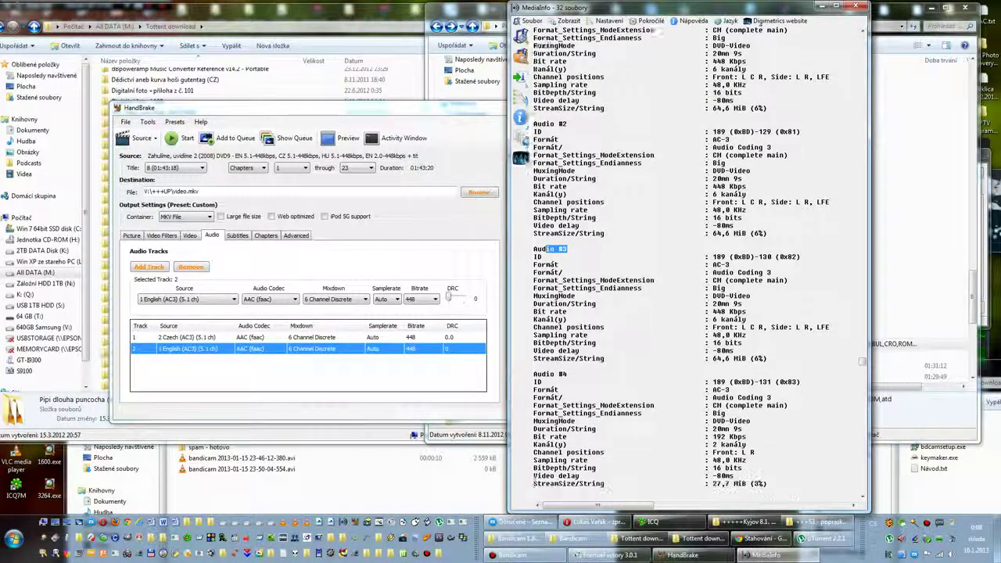
scroll(688, 262, "down", 1)
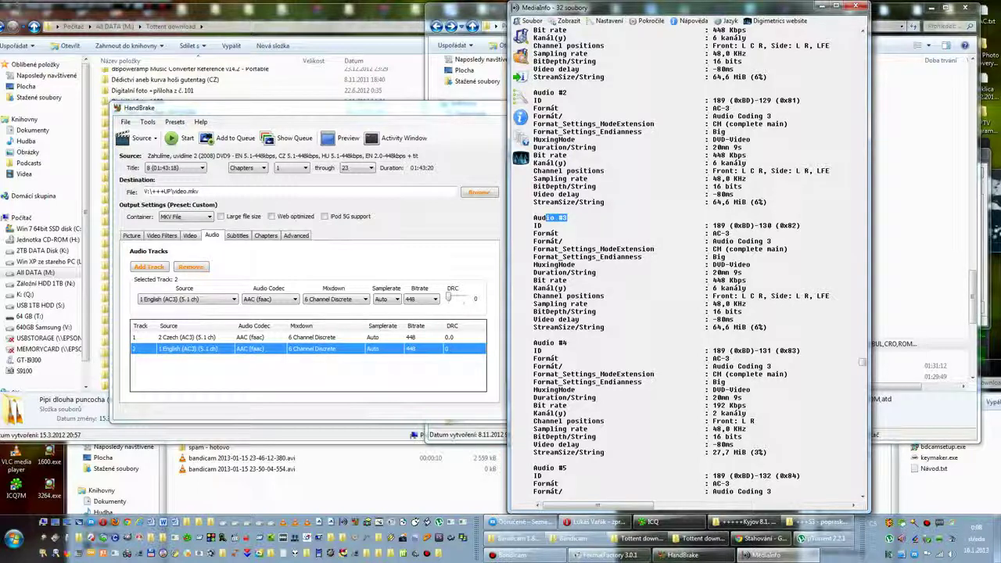
scroll(688, 262, "down", 3)
scroll(688, 262, "down", 2)
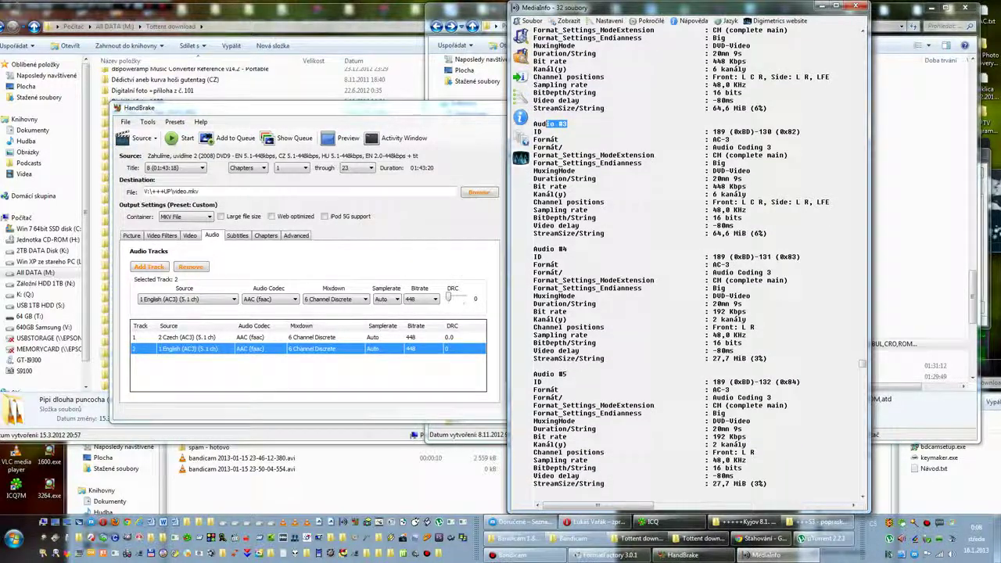
scroll(688, 262, "down", 1)
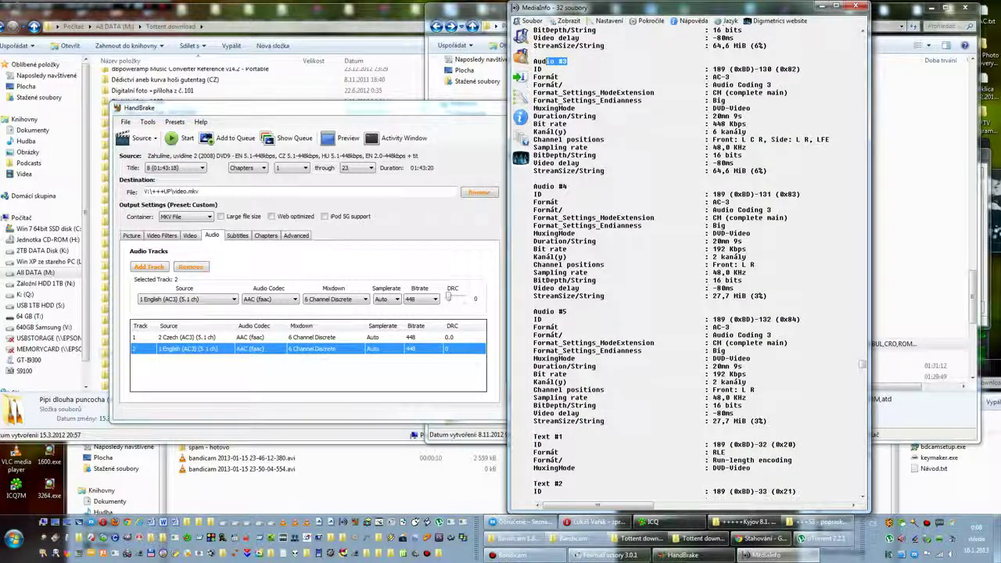
left_click_drag(568, 311, 533, 312)
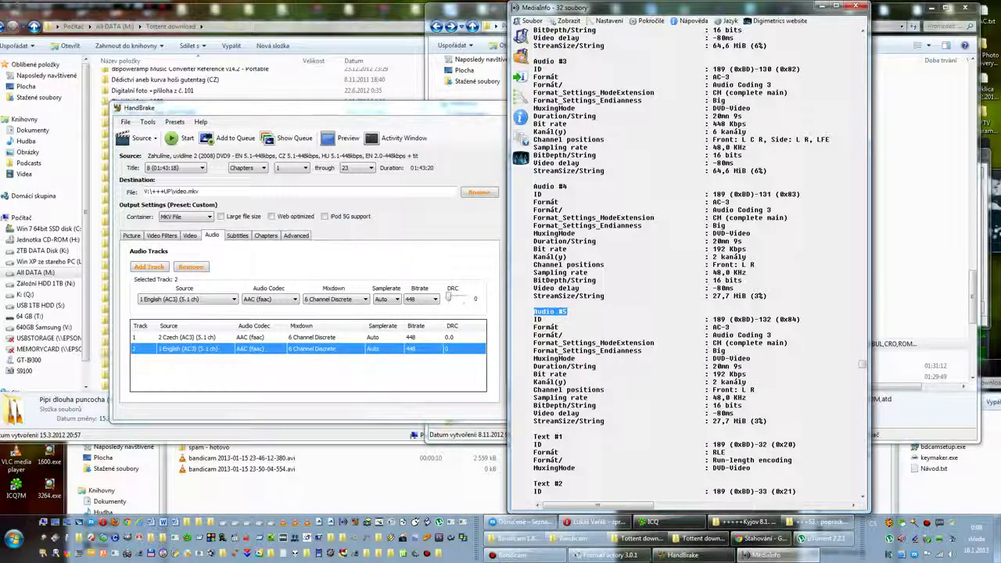
left_click_drag(569, 311, 541, 311)
left_click(431, 258)
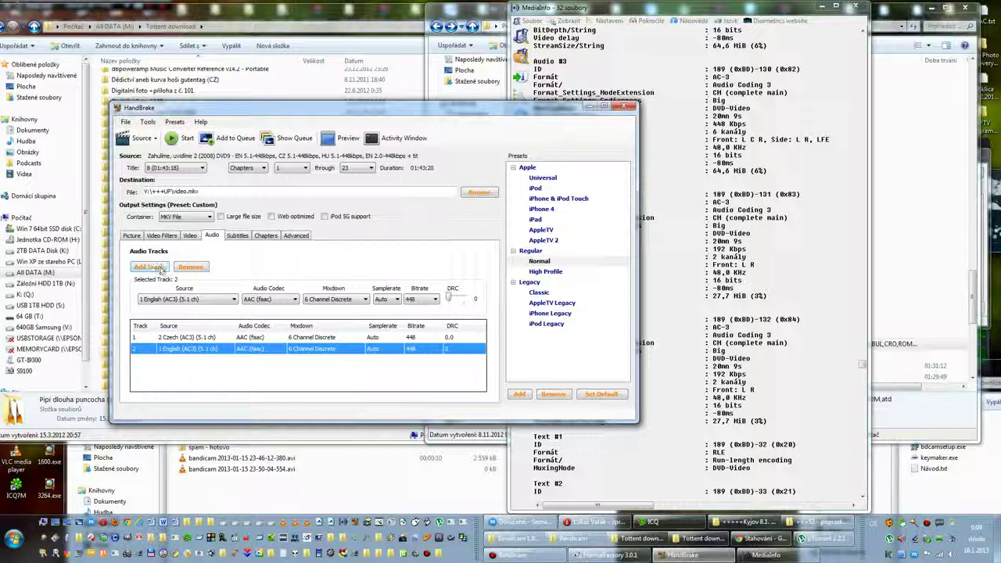
left_click(186, 304)
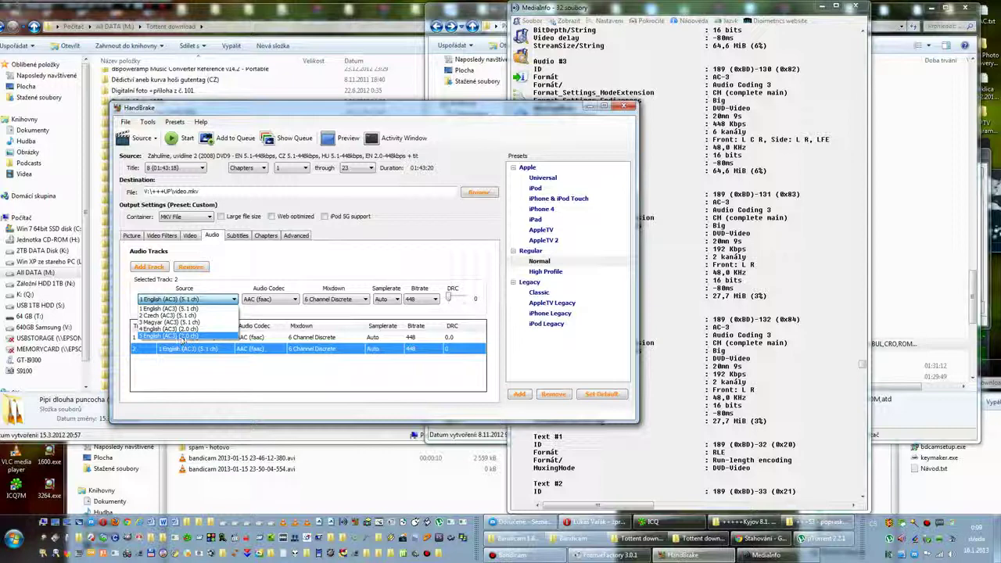
left_click(182, 336)
left_click(193, 302)
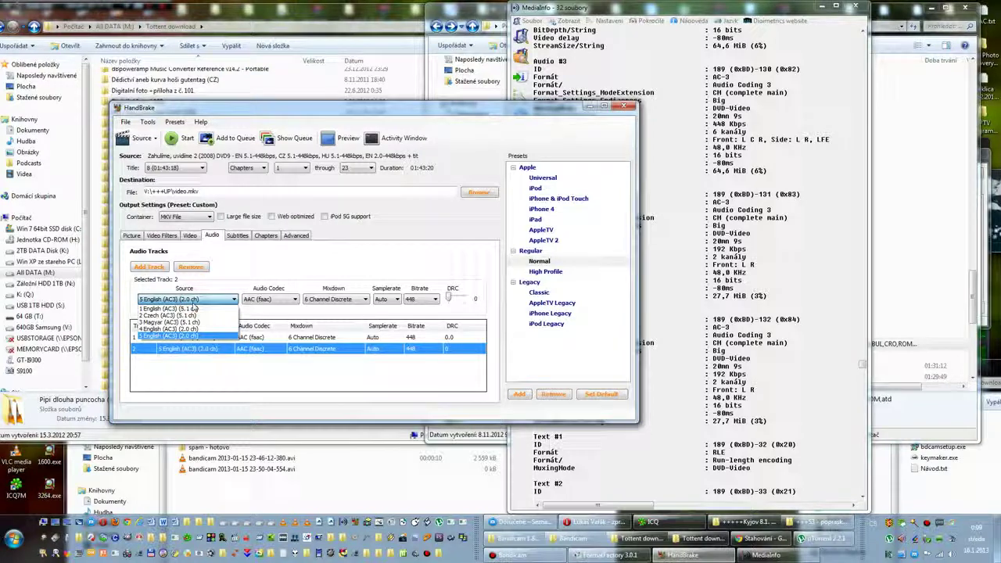
left_click(194, 305)
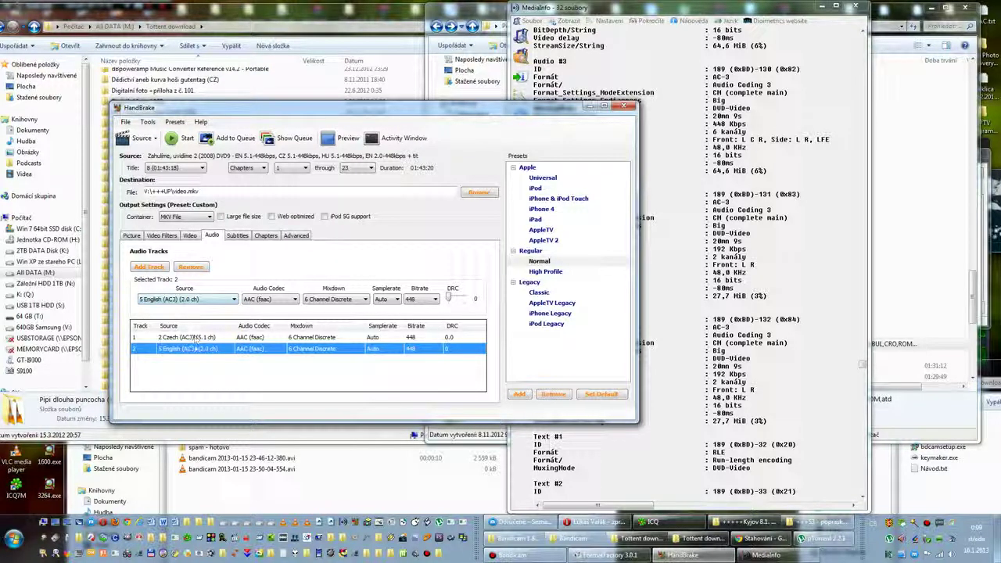
left_click(208, 299)
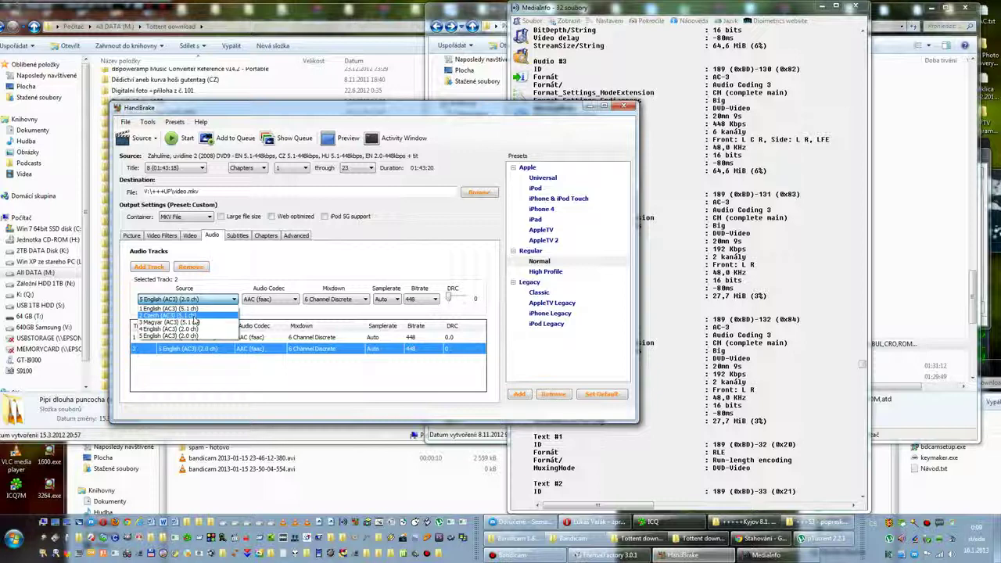
left_click(190, 308)
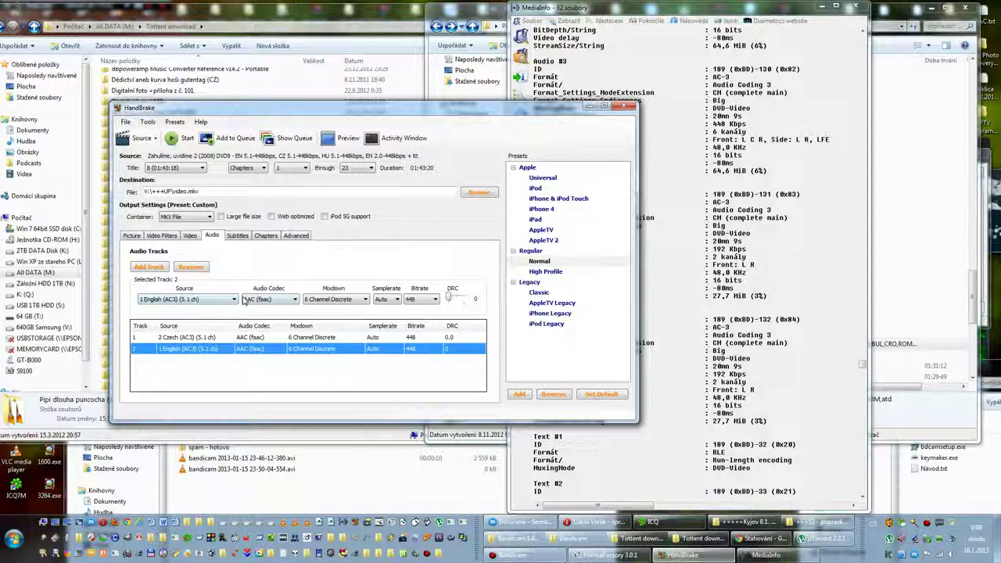
Locate Audio #5 in MediaInfo's report and add a third HandBrake audio track with source 5 English (AC3) (2.0 ch).
left_click(670, 343)
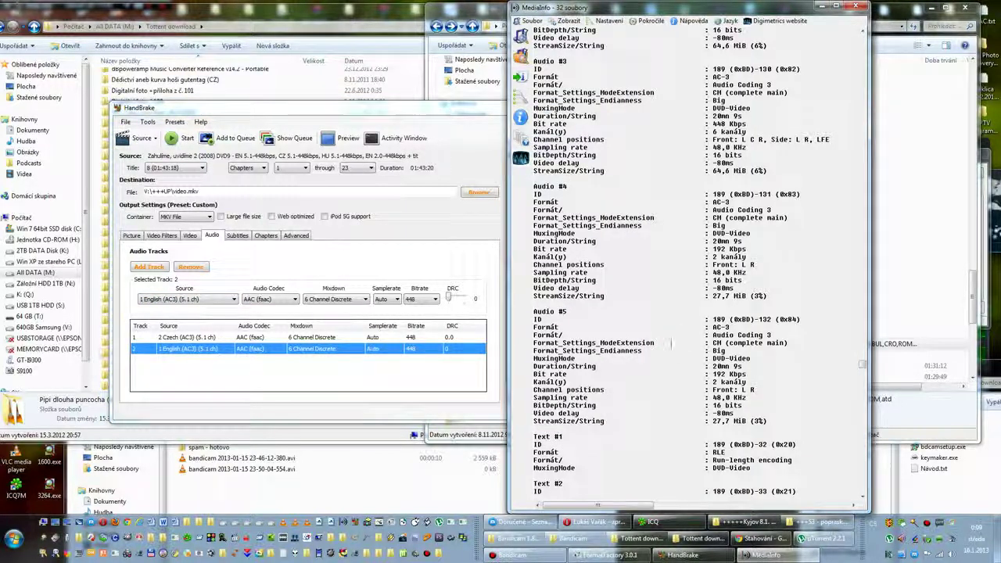
mouse_move(541, 312)
left_mouse_down()
mouse_move(583, 311)
mouse_move(533, 313)
left_mouse_up()
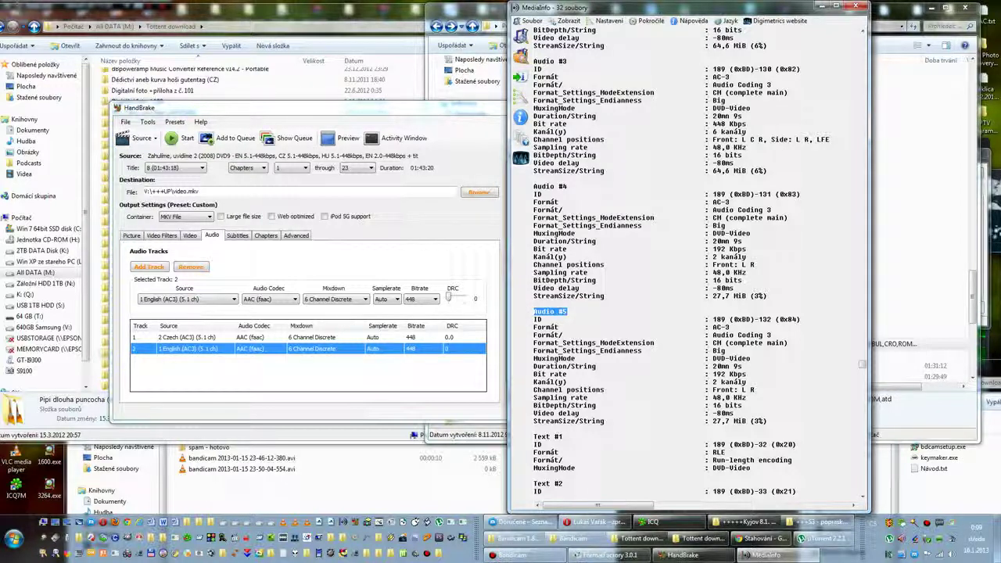
left_click(579, 311)
left_click_drag(571, 313, 536, 313)
left_click(349, 264)
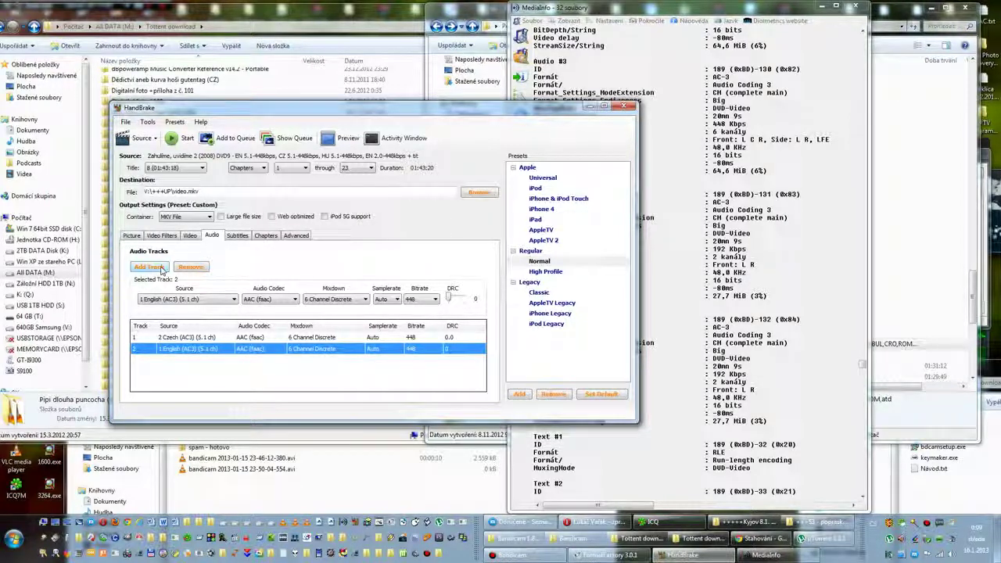
left_click(160, 267)
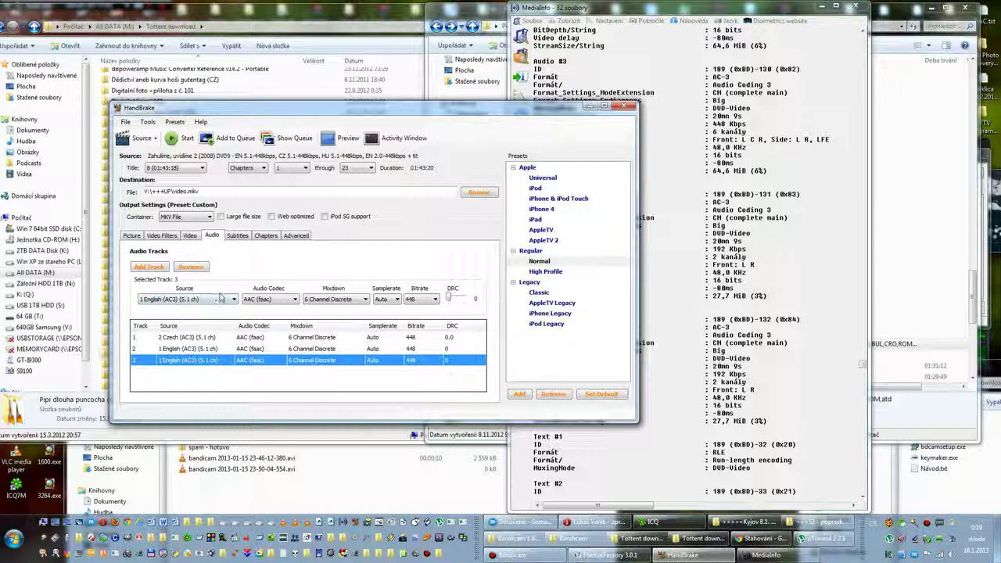
left_click(179, 350)
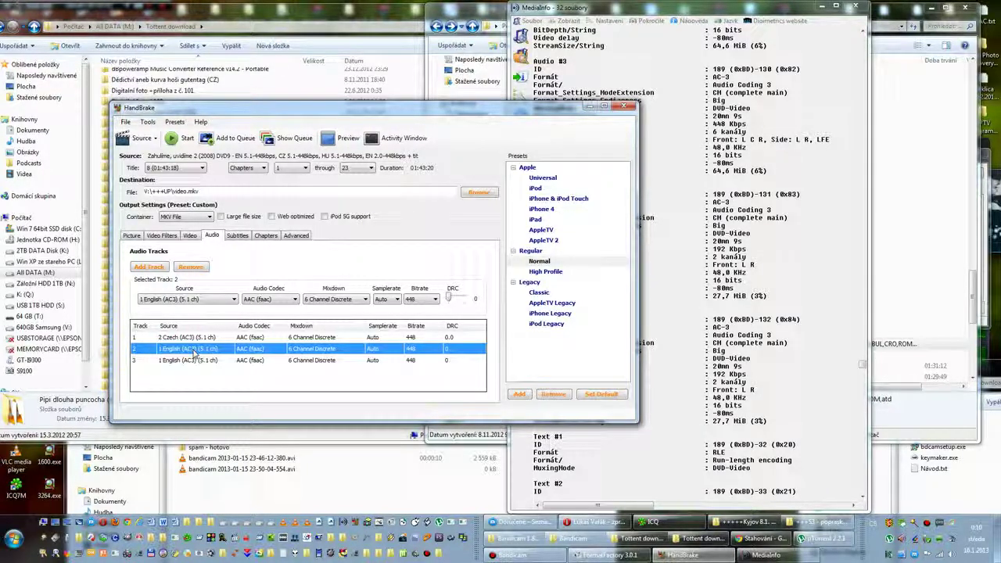
left_click(189, 361)
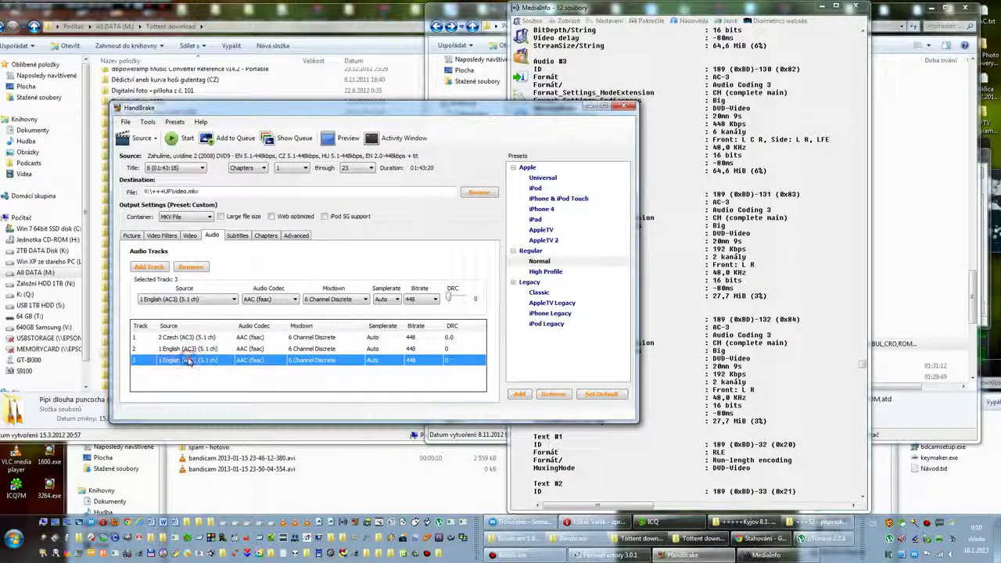
left_click(234, 300)
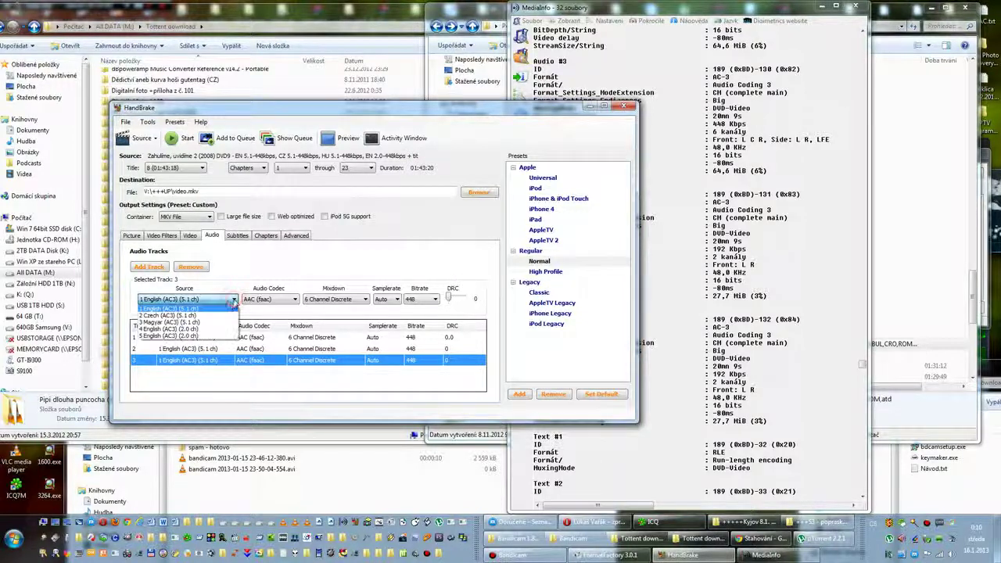
left_click(185, 336)
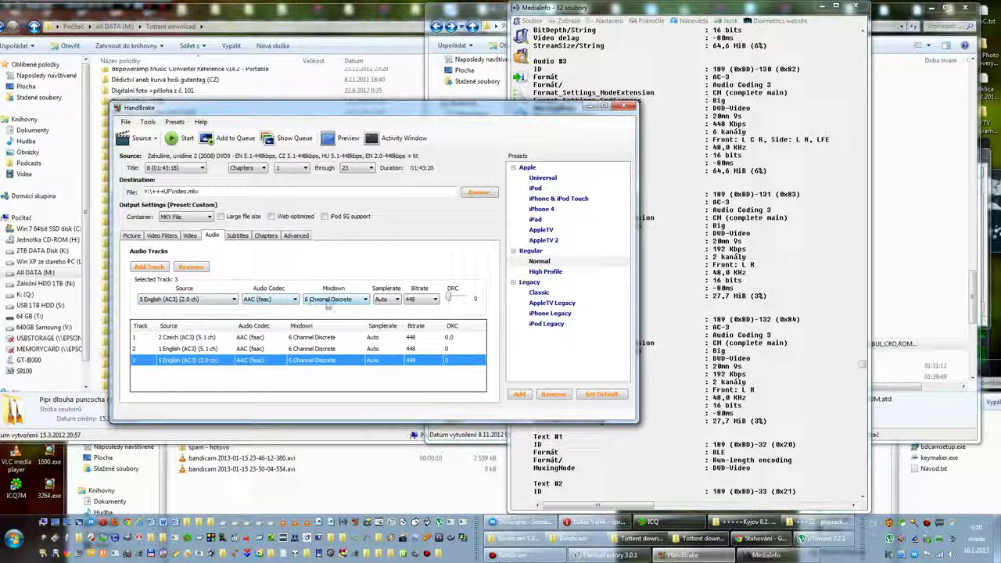
Set the third audio track's mixdown to Dolby Pro Logic II and check the channel count of Audio #5 in MediaInfo.
left_click(327, 302)
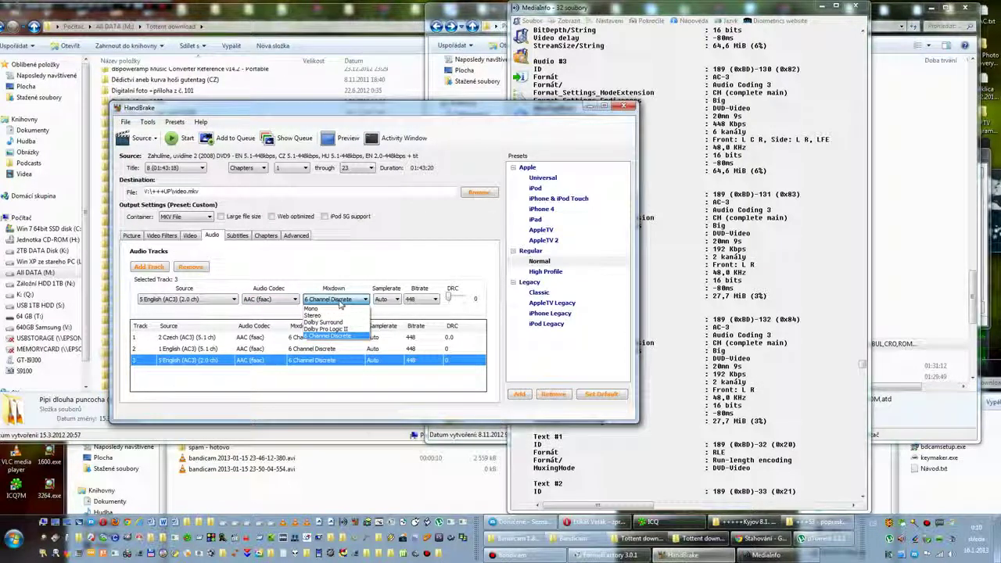
left_click(339, 329)
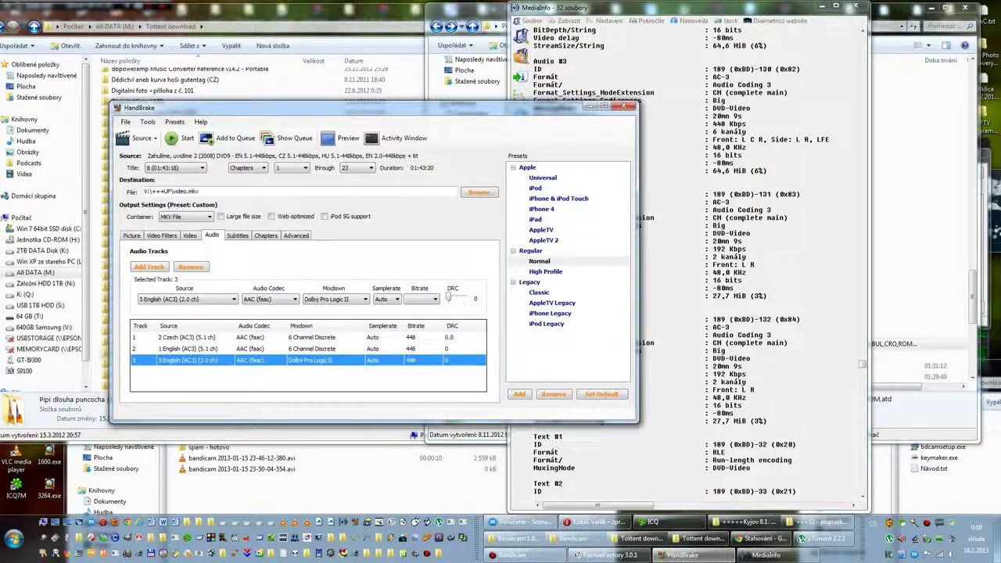
left_click(687, 365)
left_click_drag(567, 311, 533, 311)
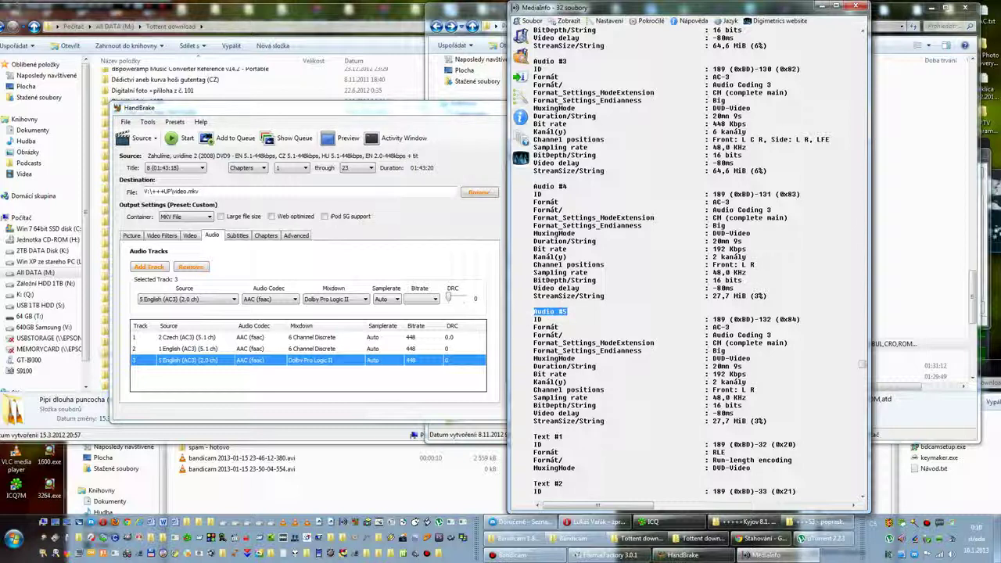
left_click_drag(707, 382, 747, 382)
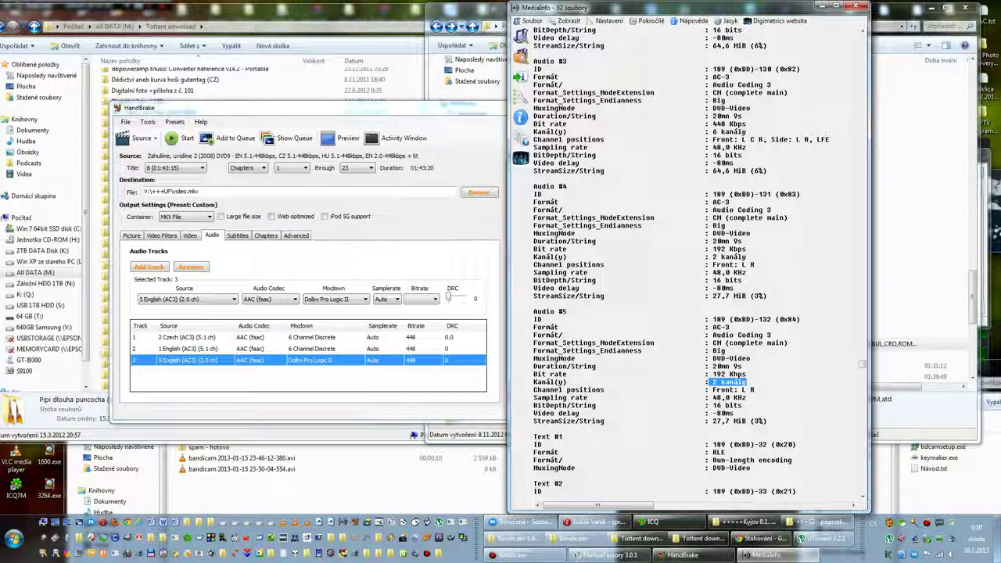
Check the bit rate of Audio #5 in MediaInfo and set the third HandBrake audio track's bitrate to 192.
left_click_drag(707, 373, 746, 373)
right_click(747, 375)
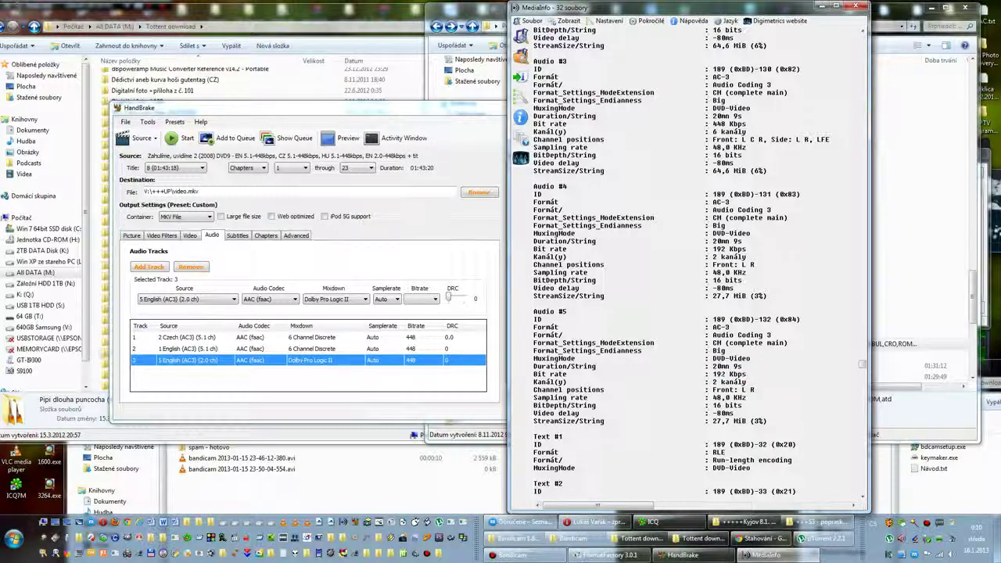
left_click_drag(747, 376, 534, 375)
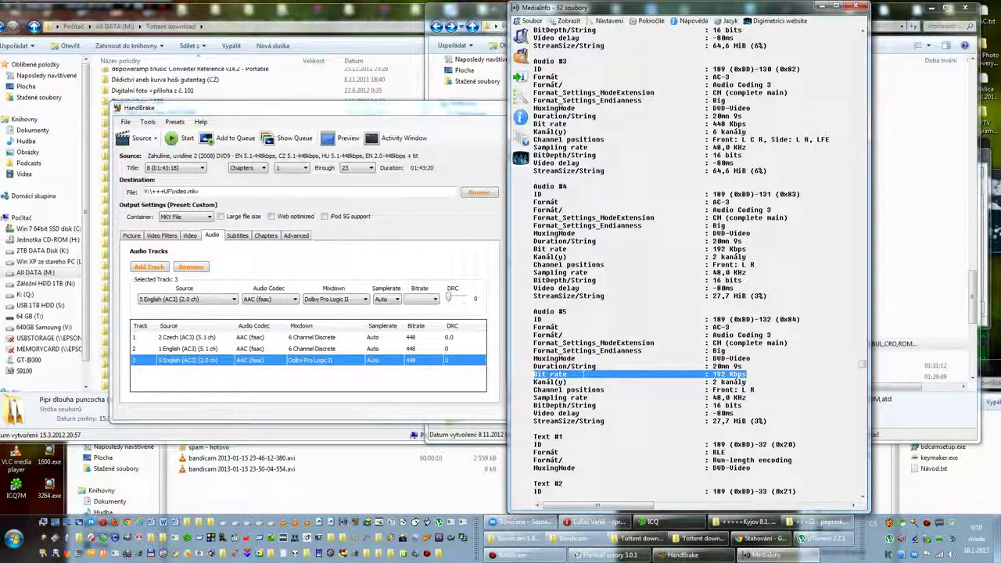
left_click(469, 268)
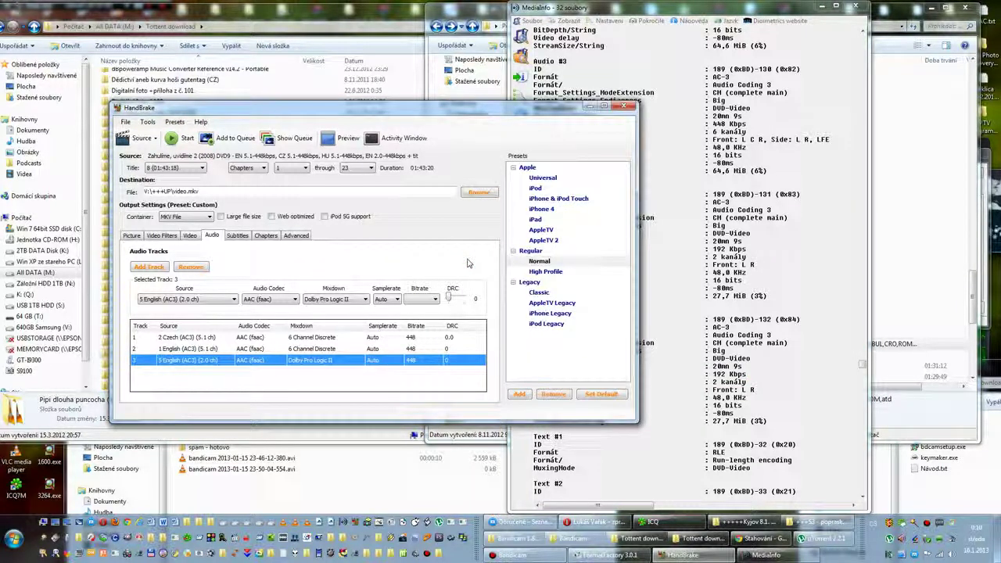
left_click(426, 299)
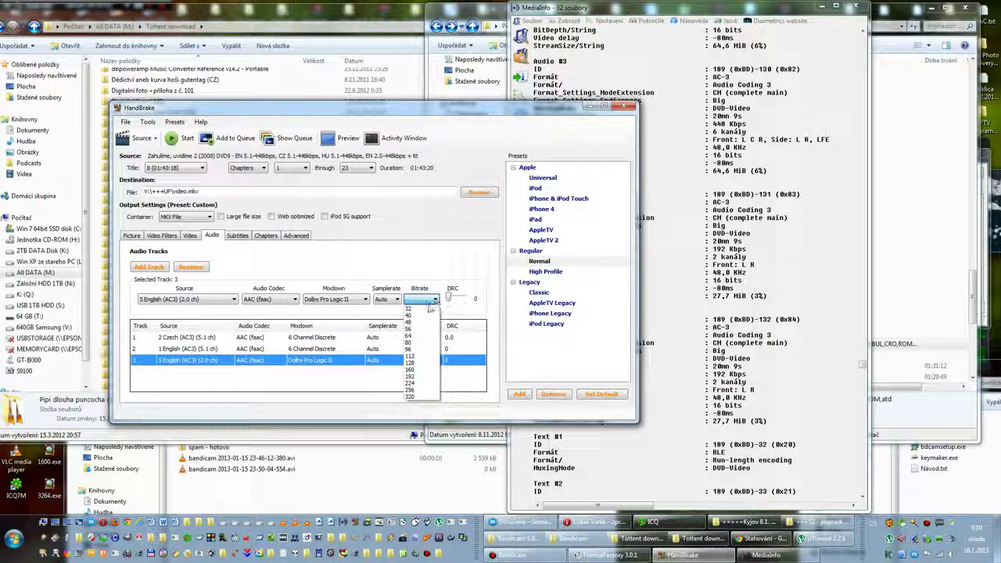
left_click(419, 378)
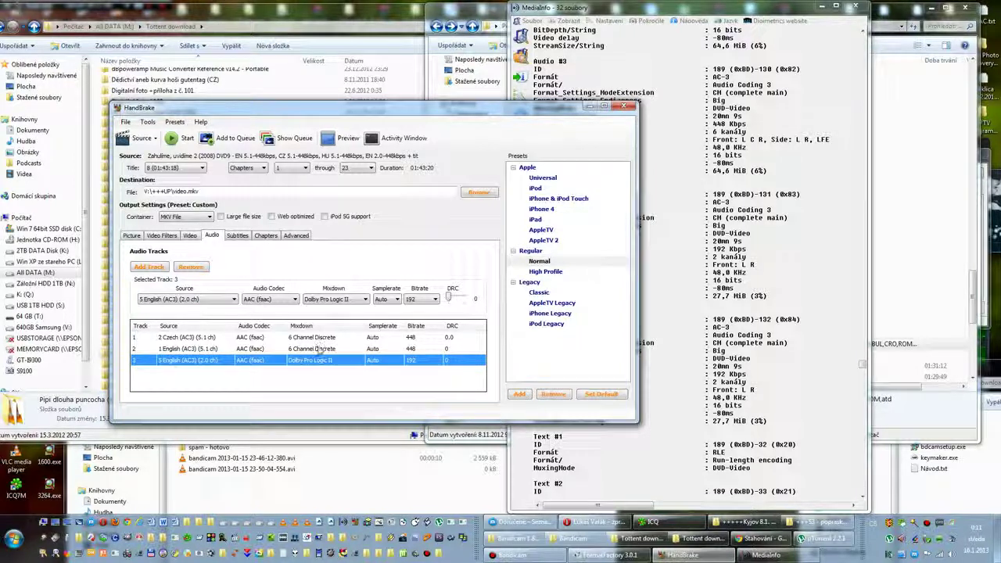
left_click(204, 304)
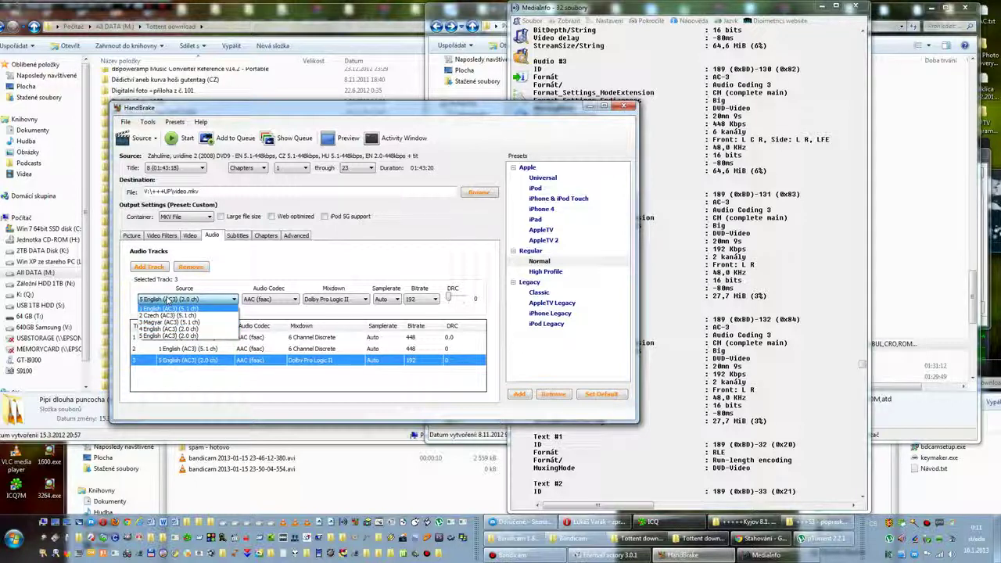
left_click(262, 270)
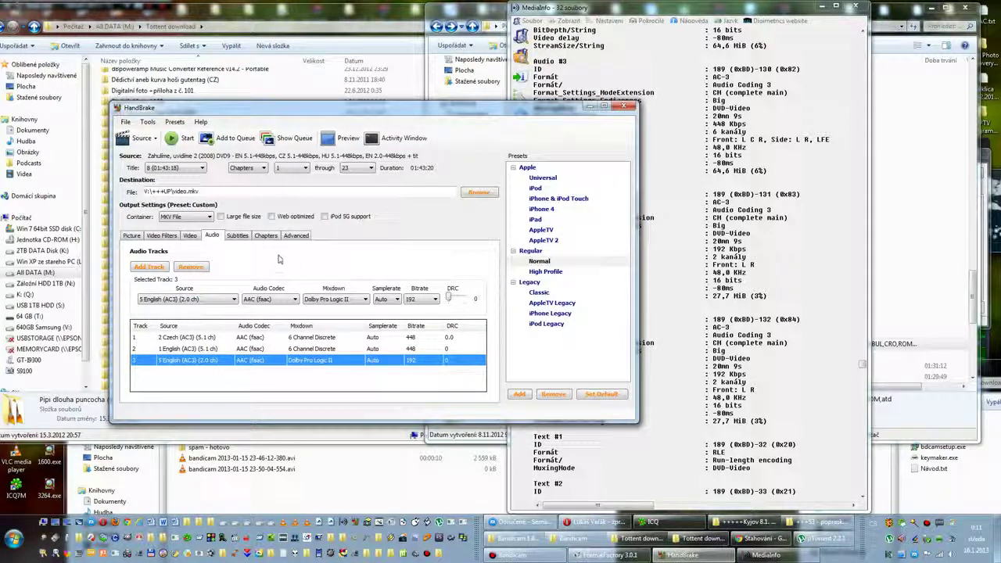
Review the picture size, the video codec and target size, and the list of audio tracks.
left_click(131, 236)
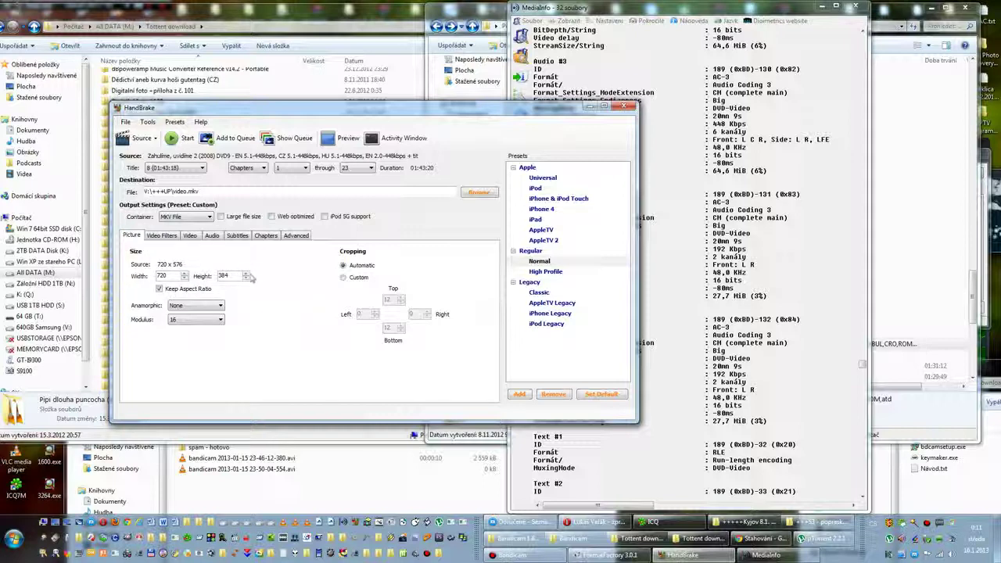
left_click(189, 235)
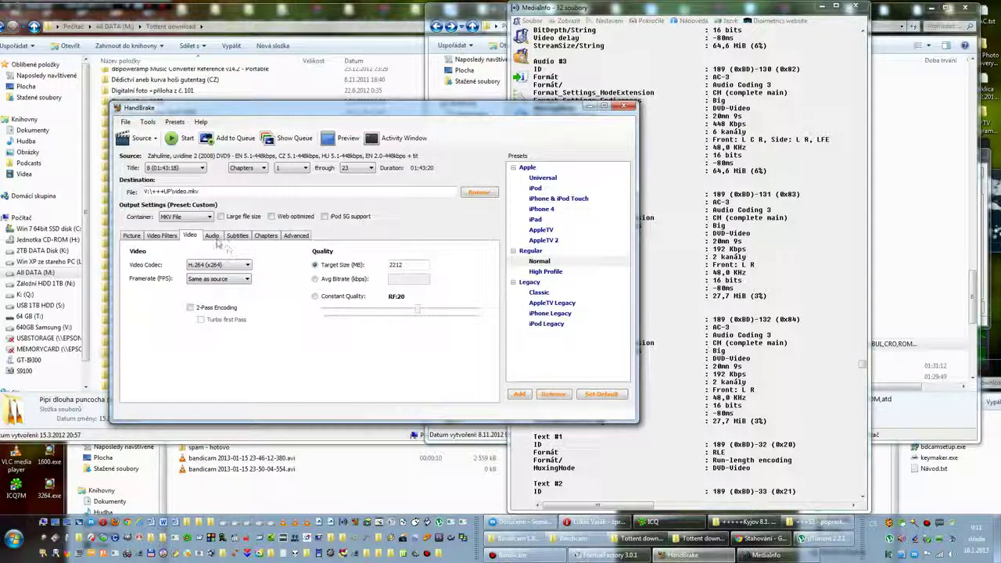
left_click(212, 236)
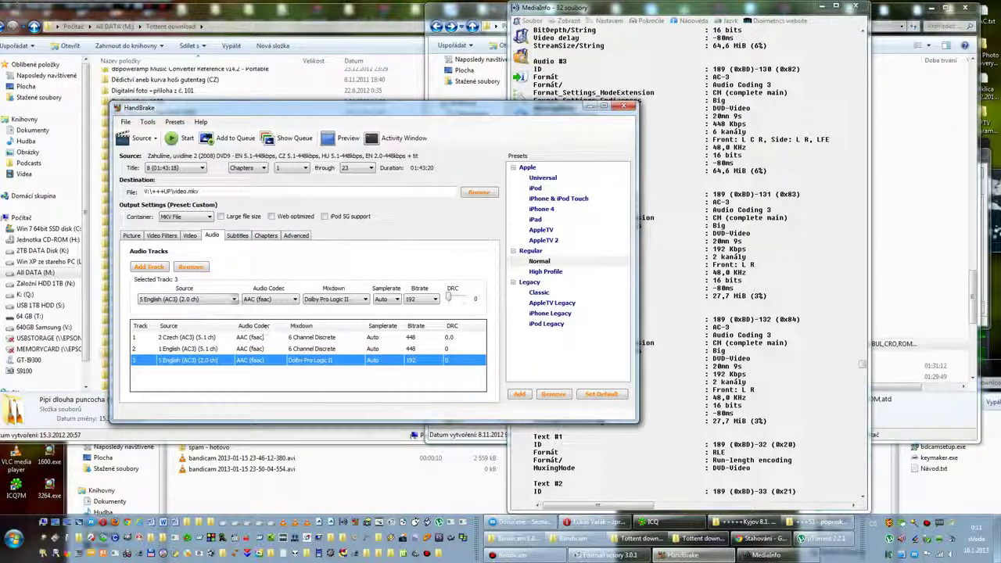
Choose 2 Czech (VobSub) as the subtitle source and add it to the subtitle list.
left_click(237, 236)
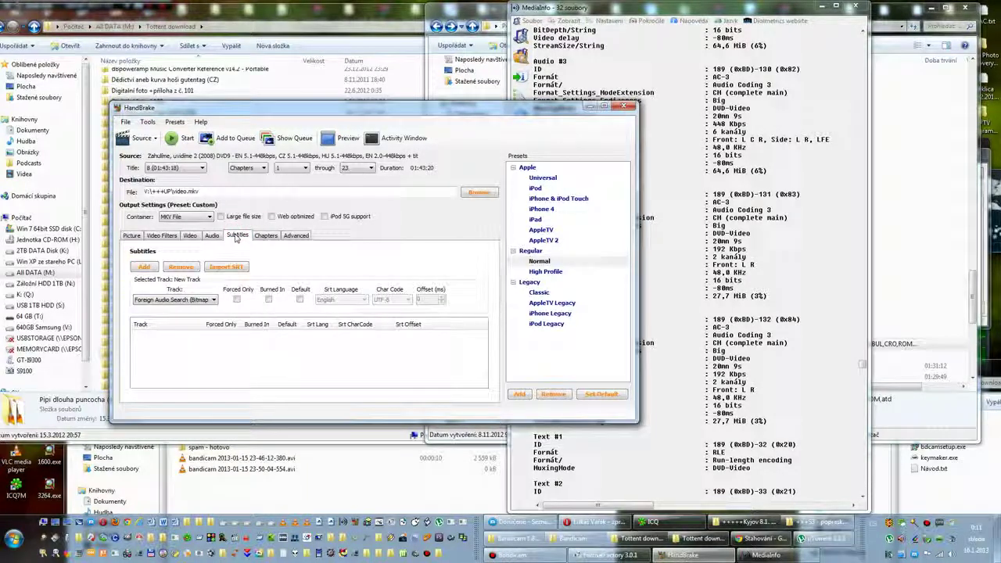
left_click(145, 267)
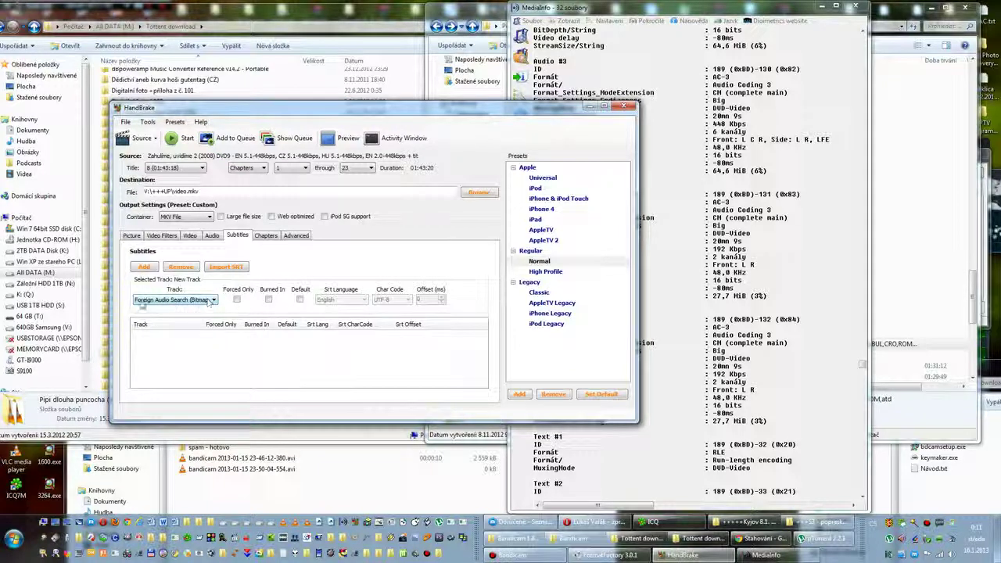
left_click(125, 301)
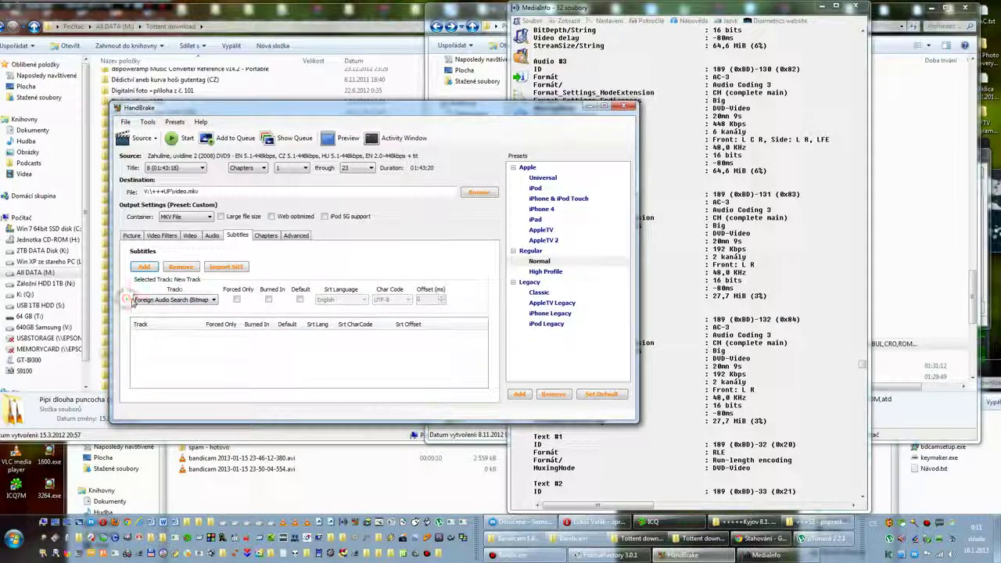
left_click(215, 301)
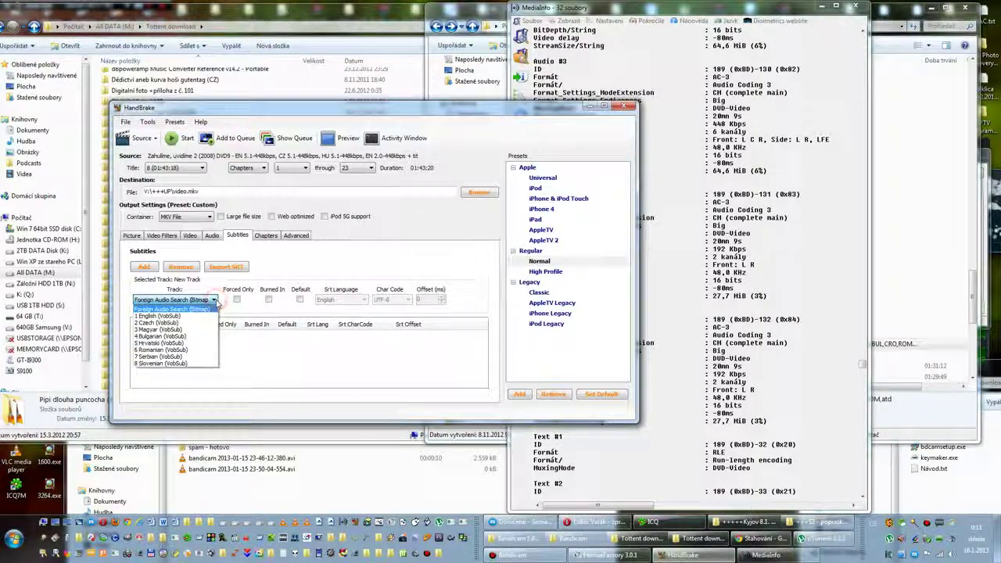
left_click(161, 323)
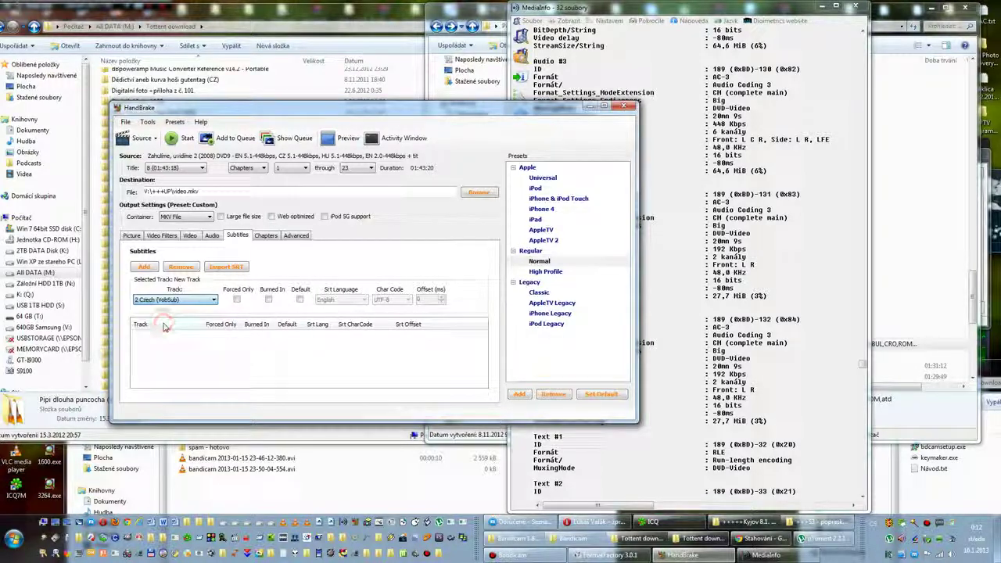
left_click(235, 299)
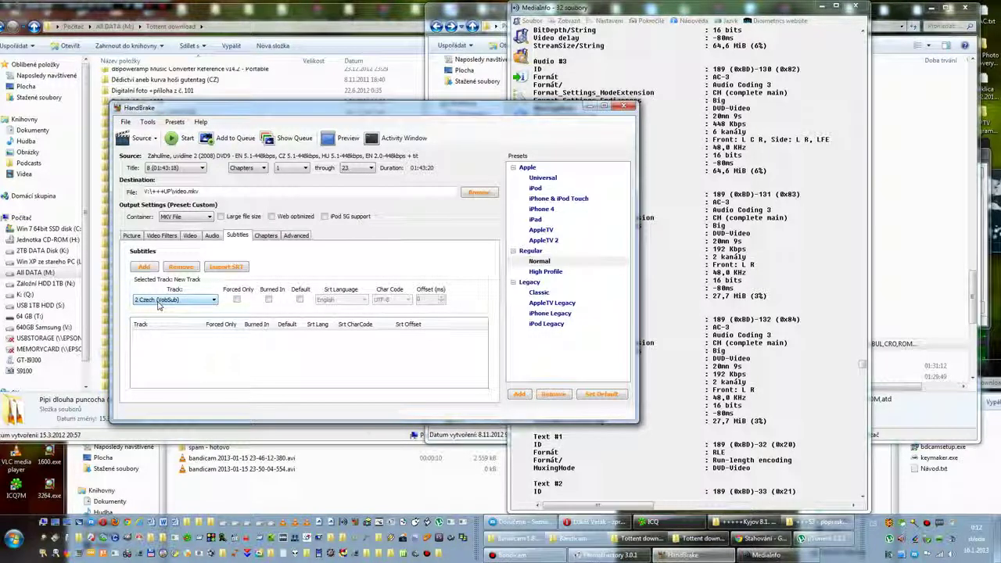
left_click(149, 303)
left_click(149, 309)
left_click(148, 335)
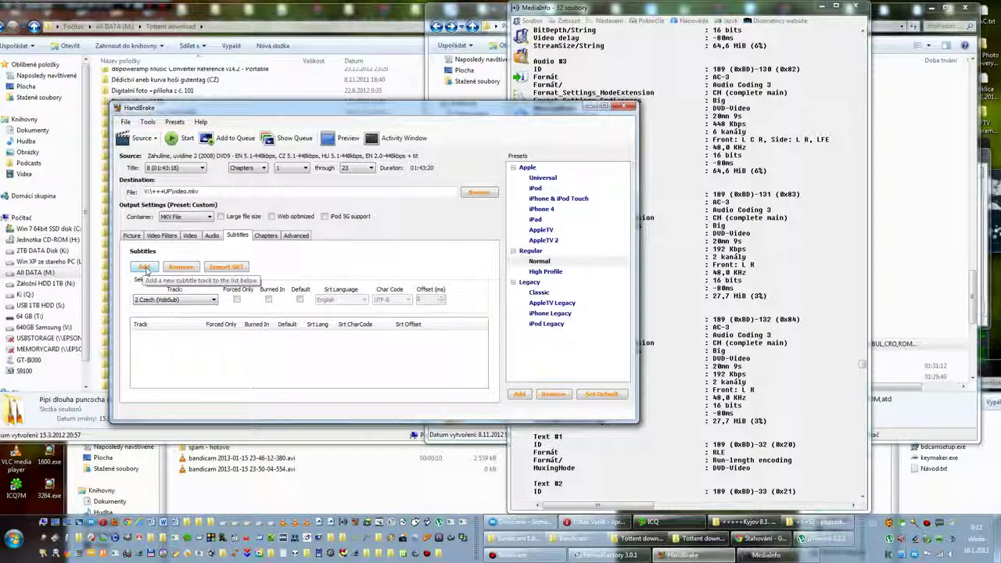
left_click(145, 271)
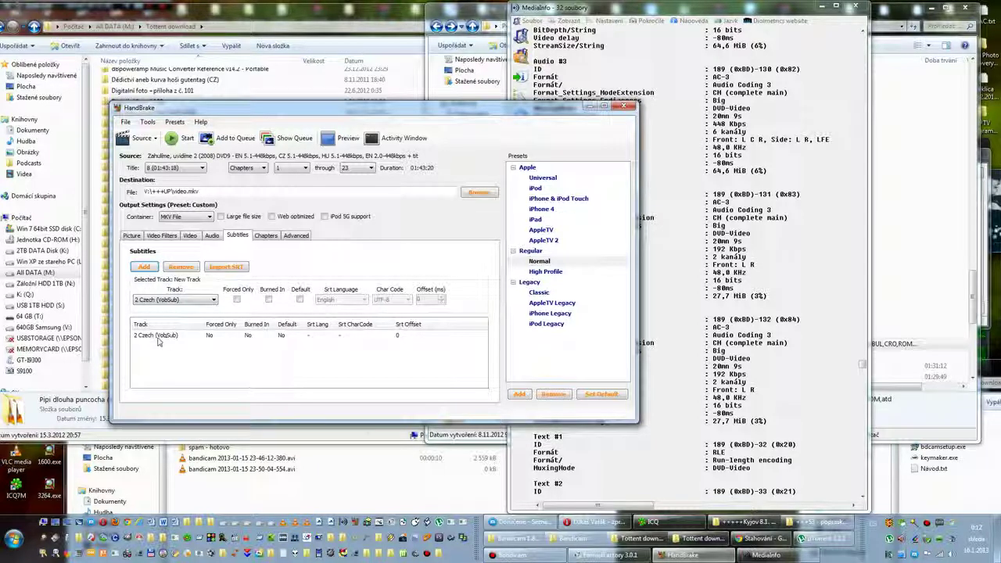
Try changing the existing Czech subtitle entry to 1 English (VobSub) and restore it to 2 Czech (VobSub).
left_click(147, 337)
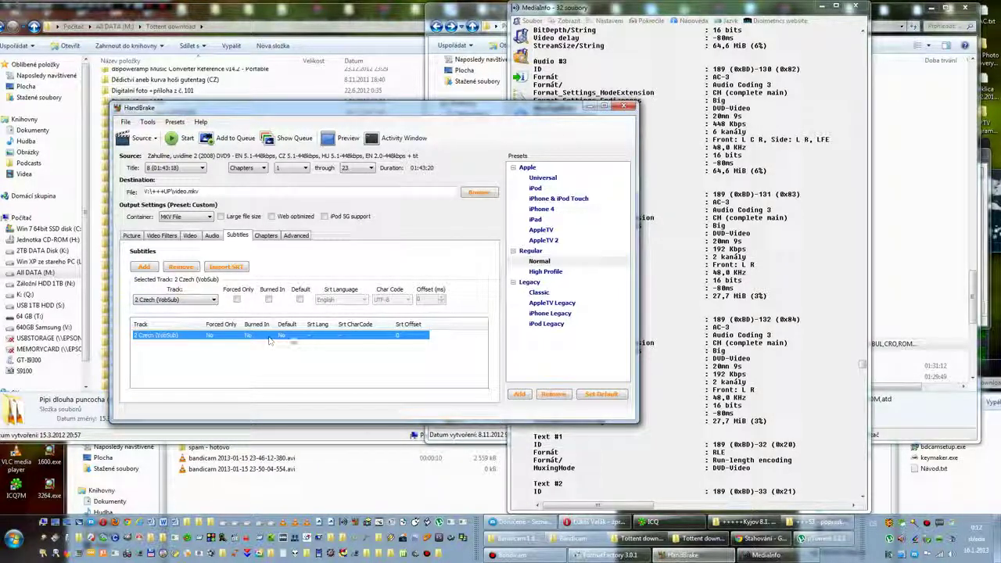
left_click(214, 300)
left_click(214, 301)
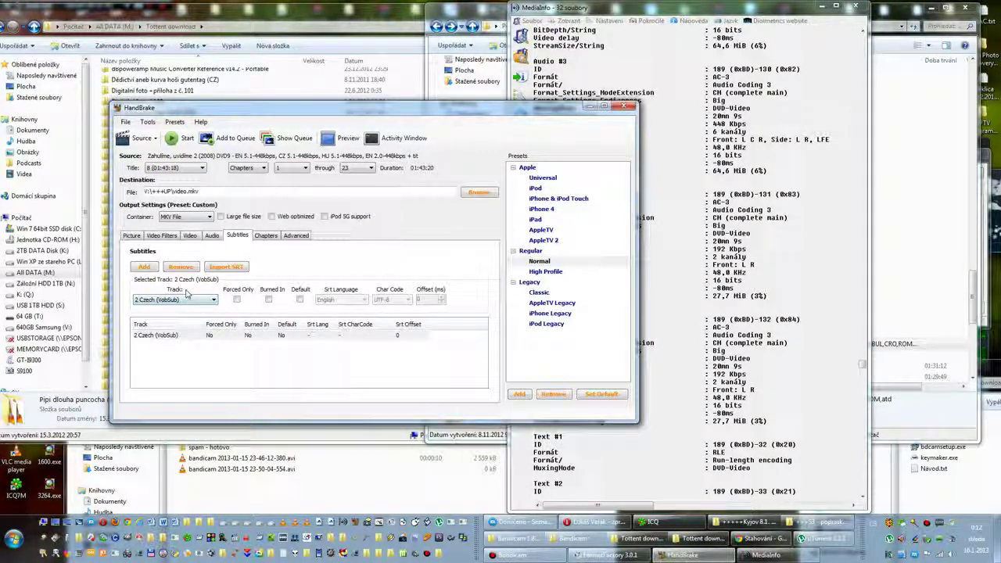
left_click(214, 301)
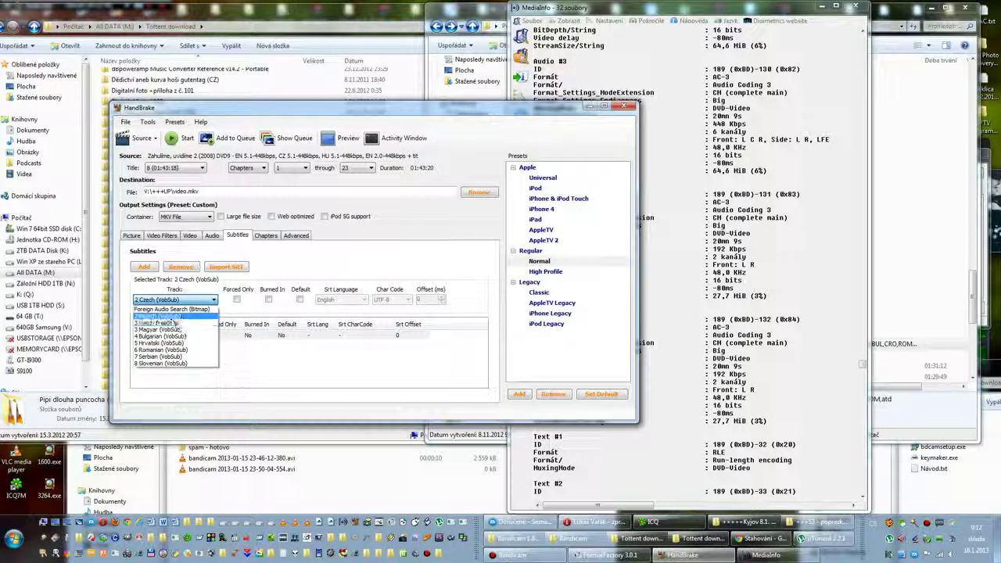
left_click(170, 316)
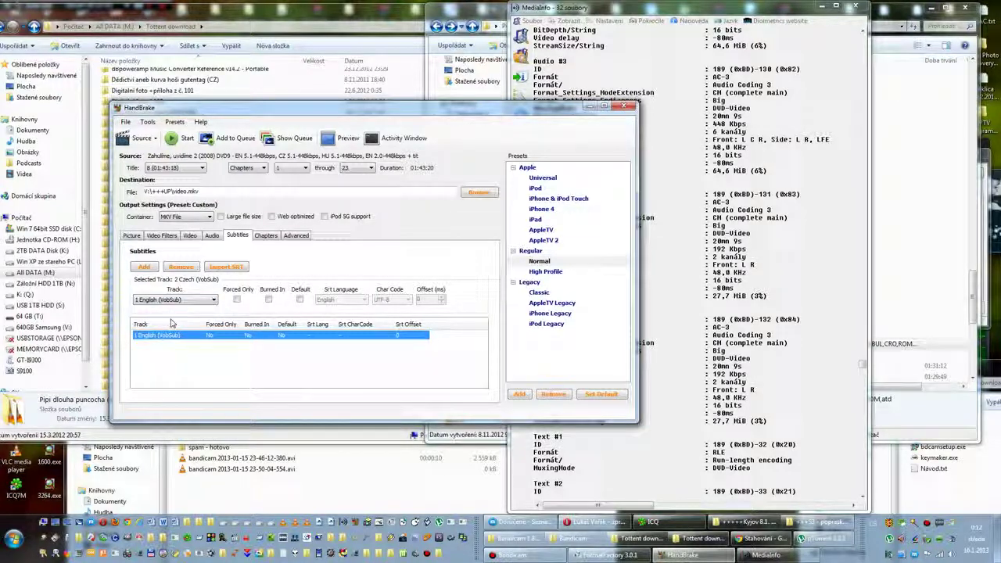
left_click(213, 301)
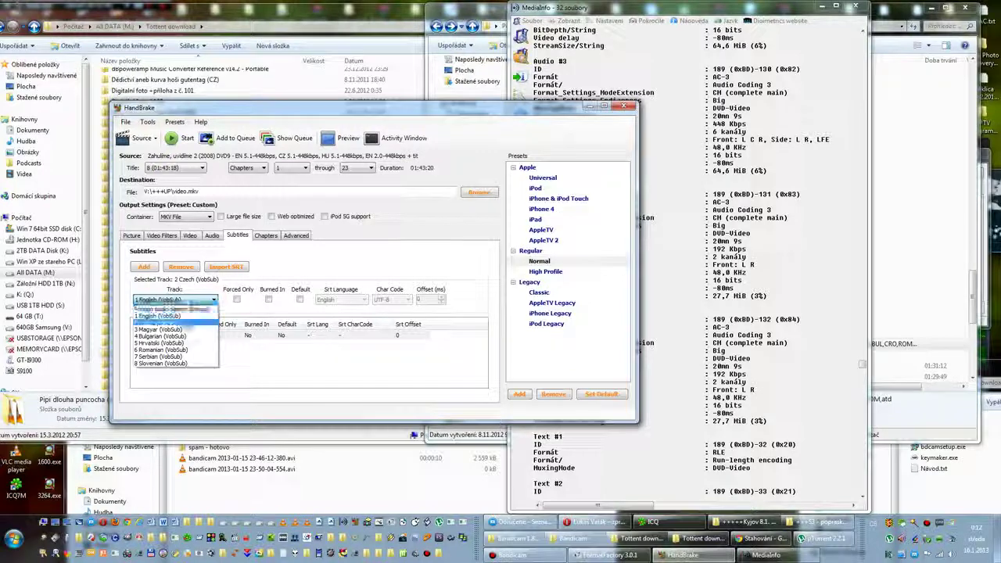
left_click(168, 323)
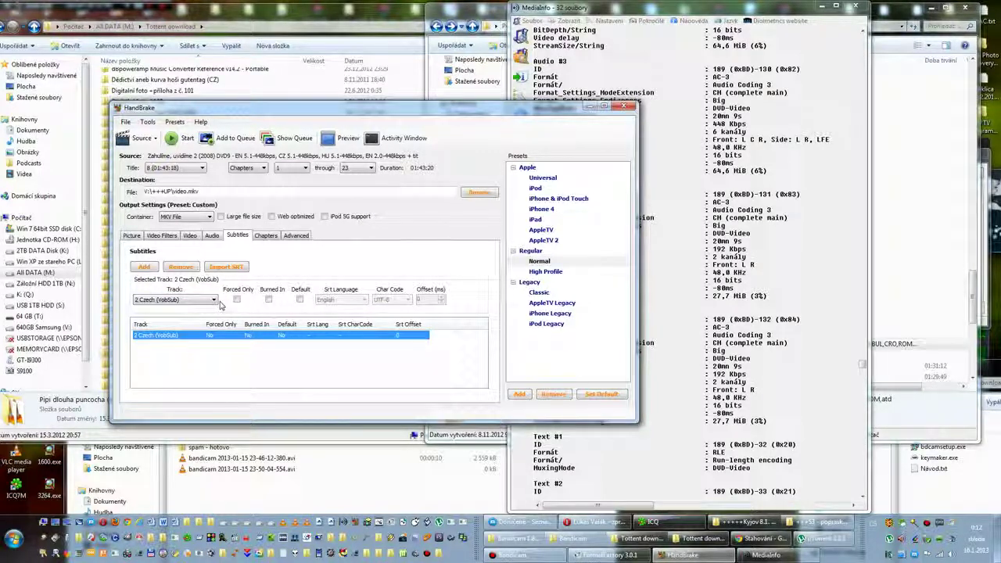
Add a second subtitle track and set its source to 1 English (VobSub).
left_click(238, 354)
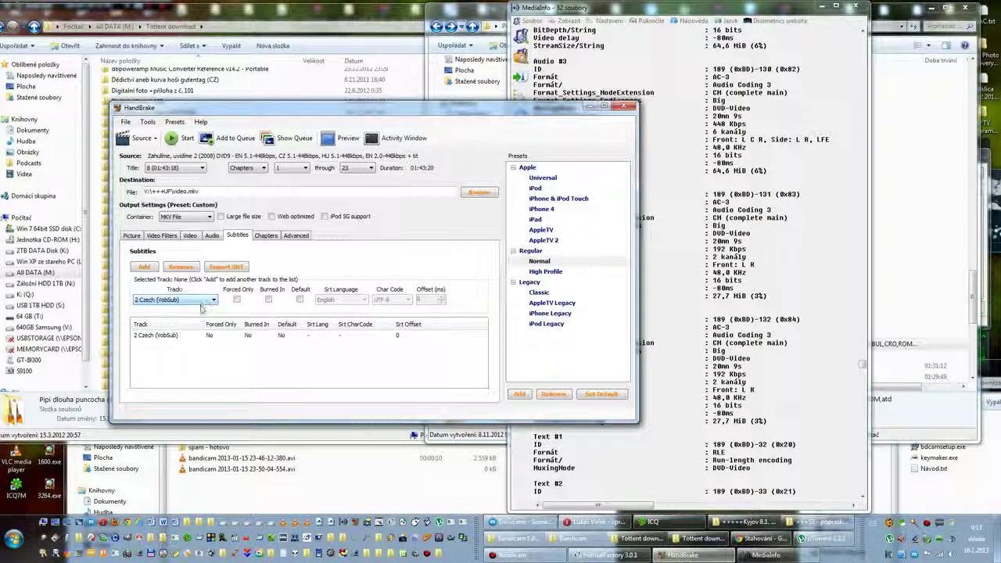
left_click(144, 267)
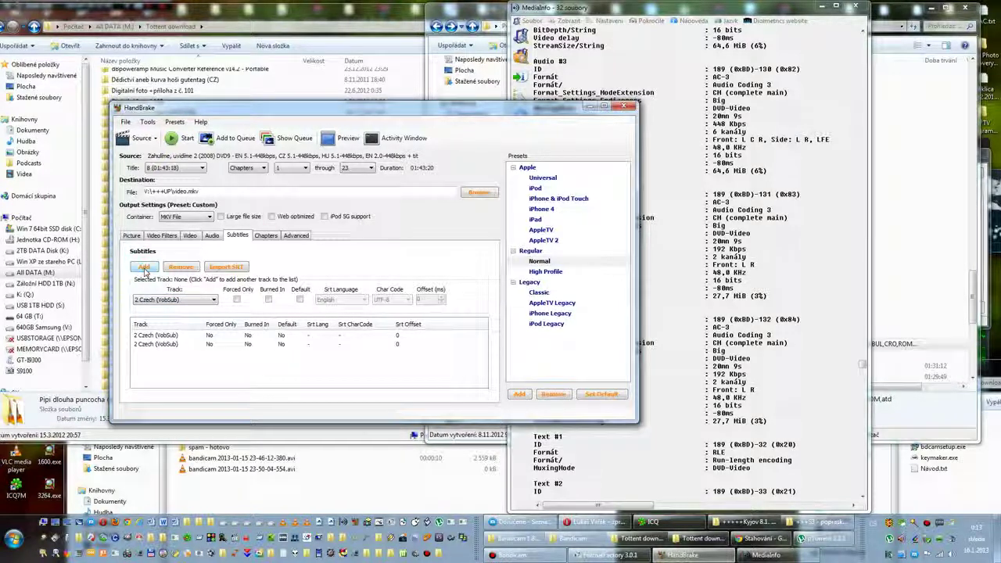
left_click(166, 345)
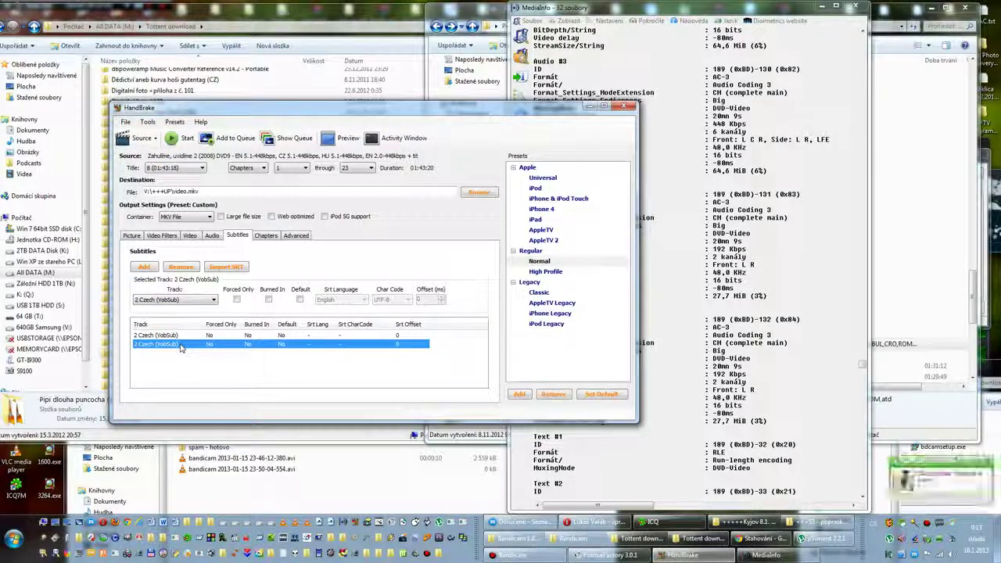
left_click(210, 299)
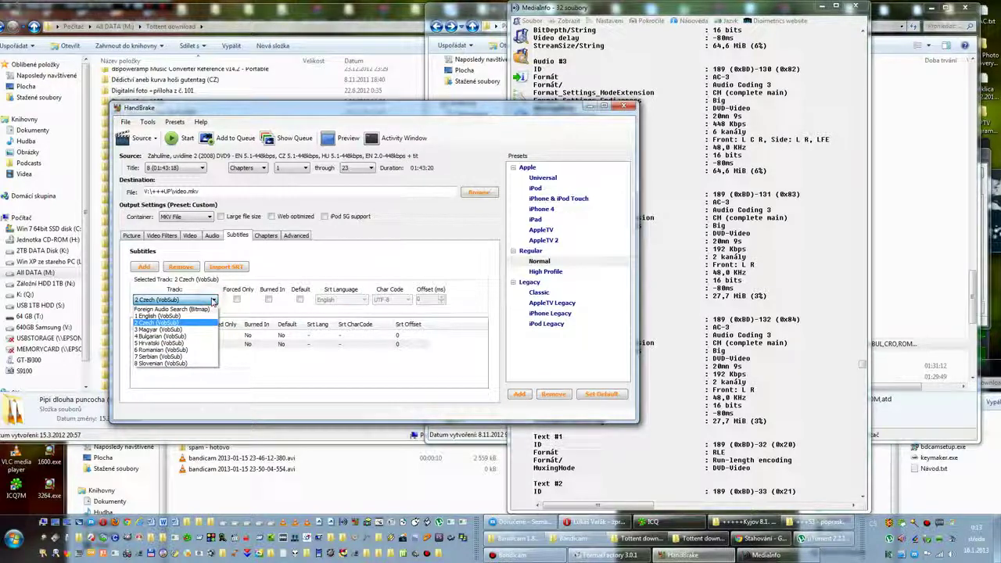
left_click(162, 316)
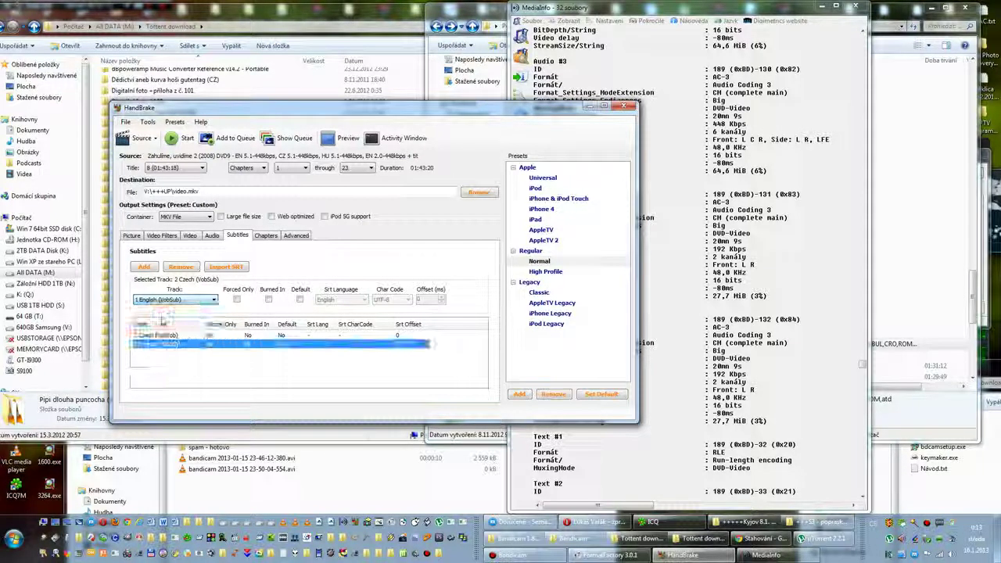
Add a third subtitle track and set its source to 6 Romanian (VobSub).
left_click(169, 358)
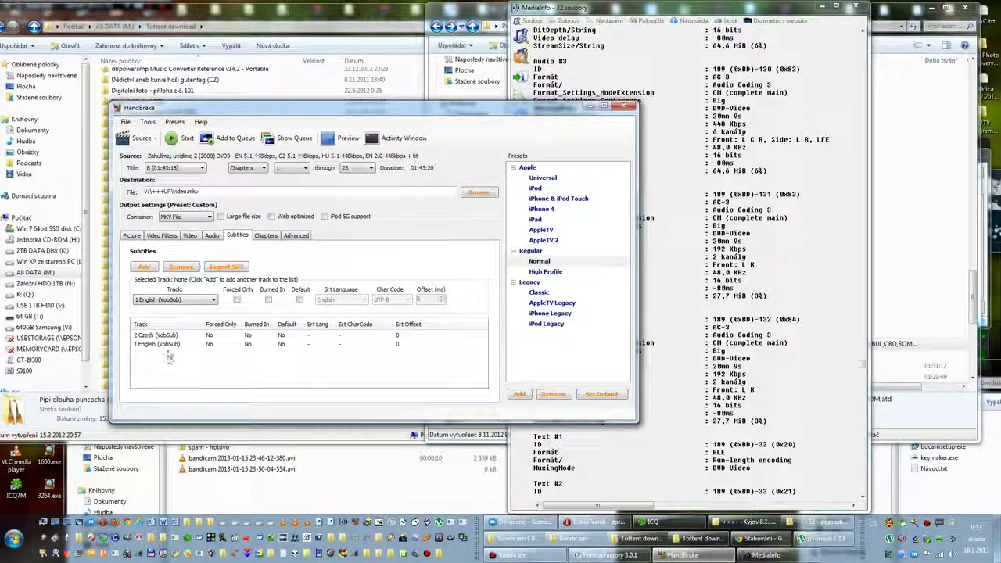
left_click(145, 269)
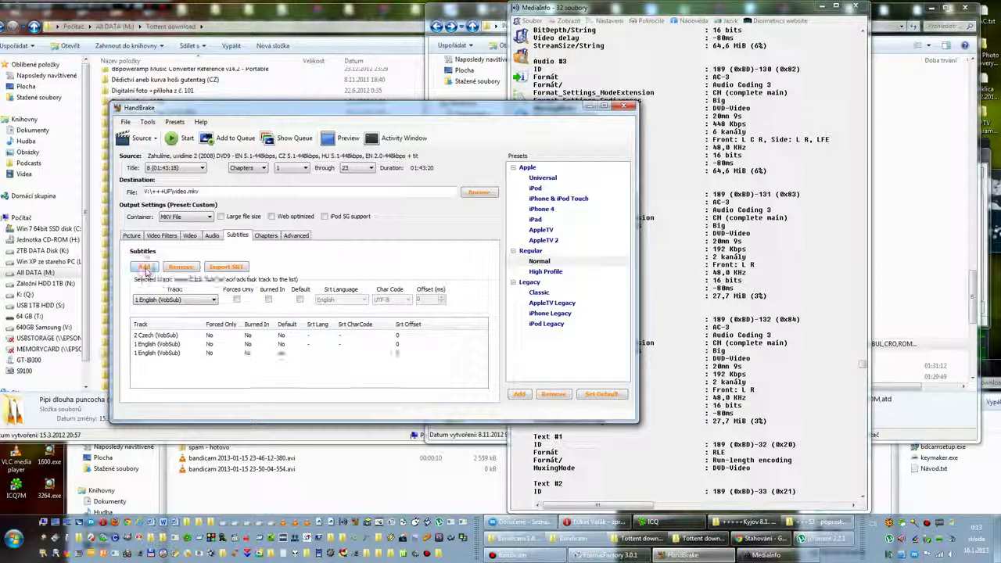
left_click(145, 355)
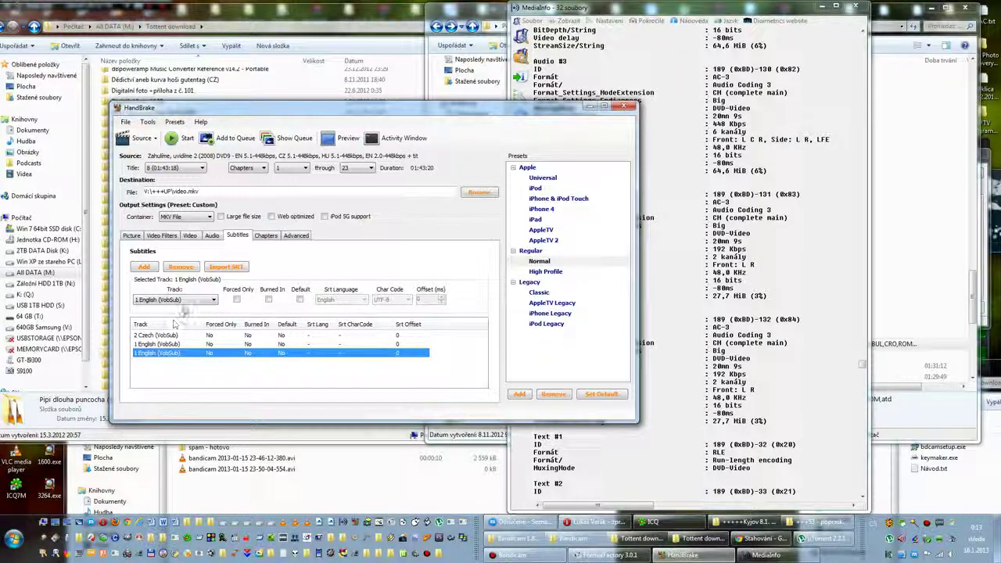
left_click(198, 303)
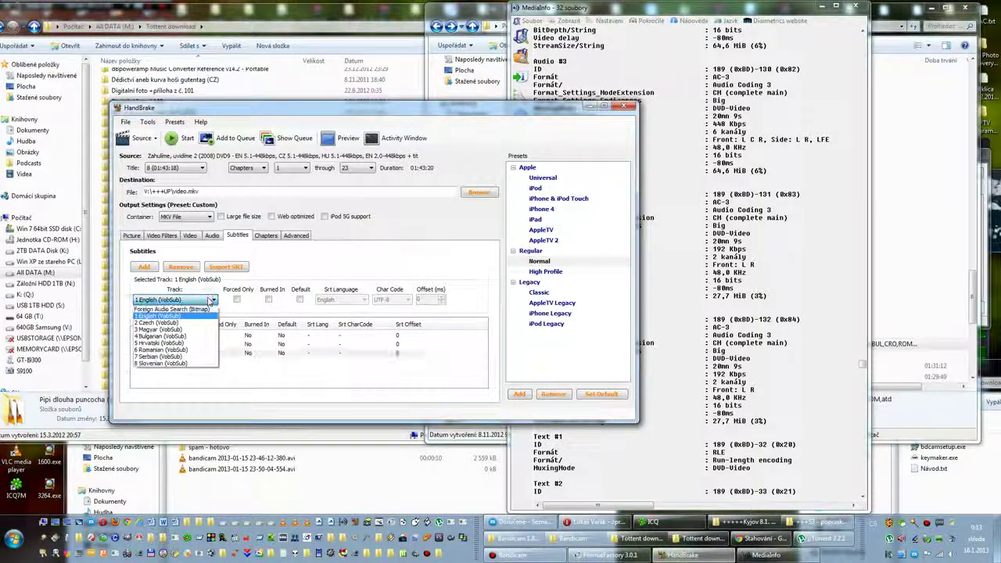
left_click(164, 349)
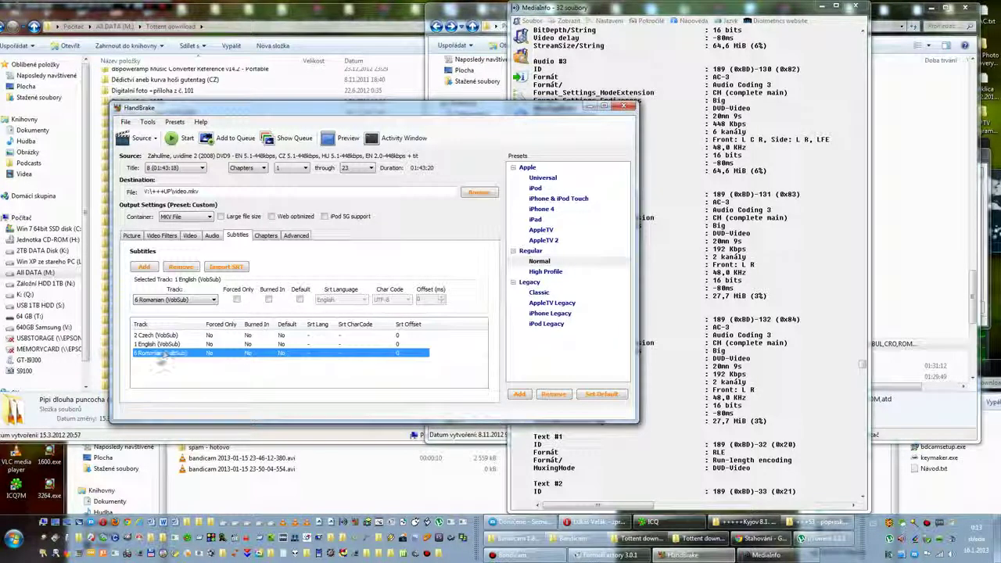
left_click(252, 364)
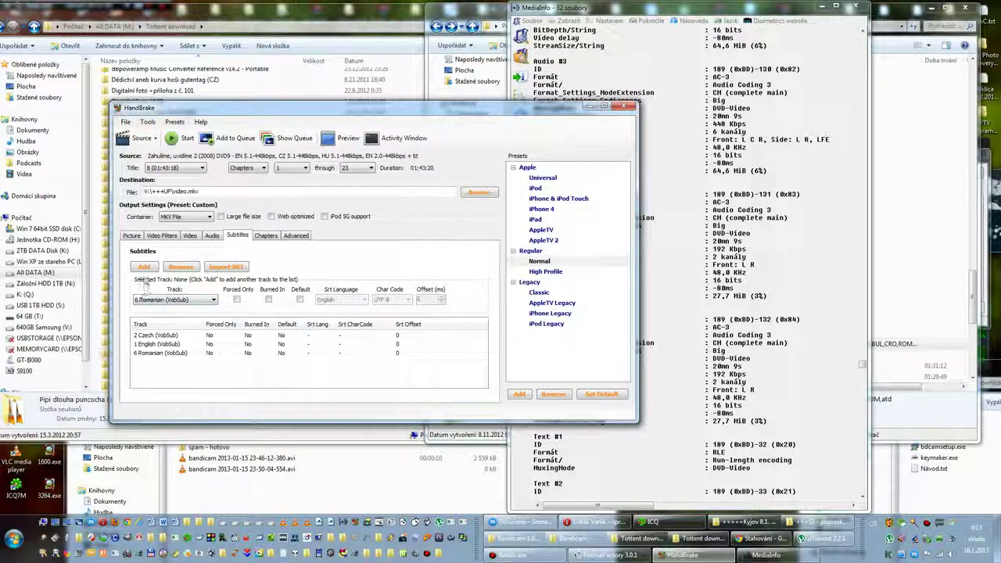
Add a fourth subtitle track and set its source to 4 Bulgarian (VobSub).
left_click(145, 268)
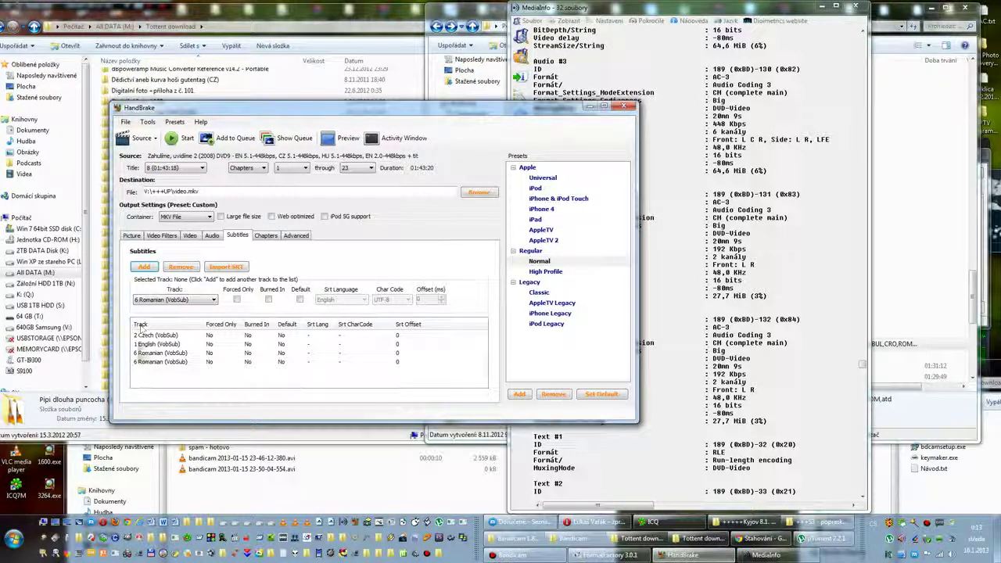
left_click(180, 363)
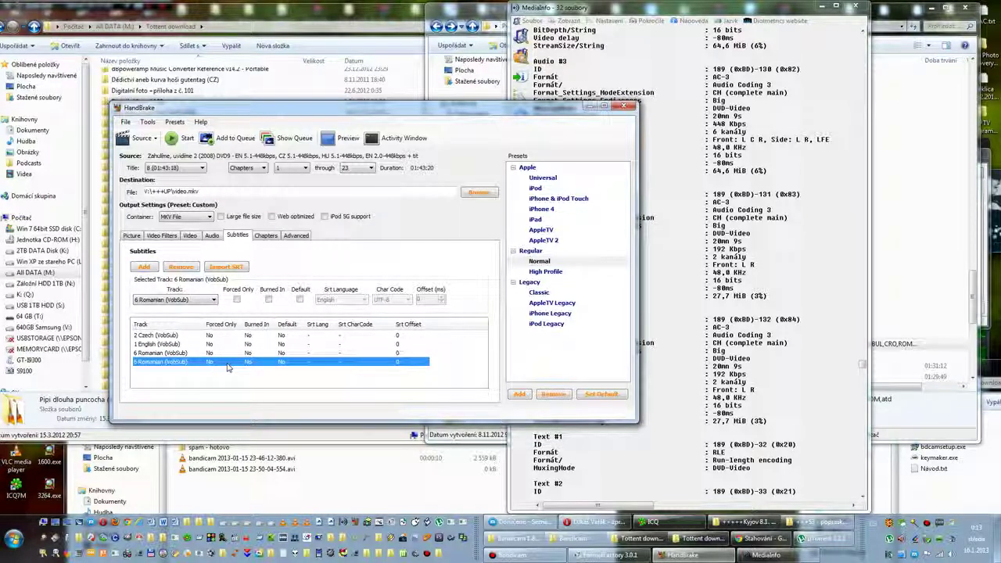
left_click(213, 300)
left_click(168, 336)
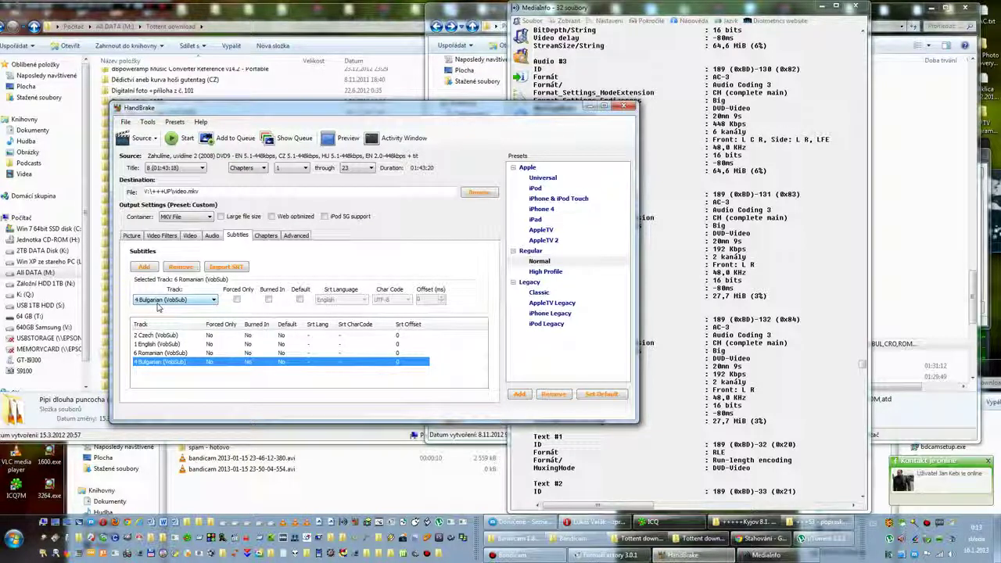
left_click(166, 373)
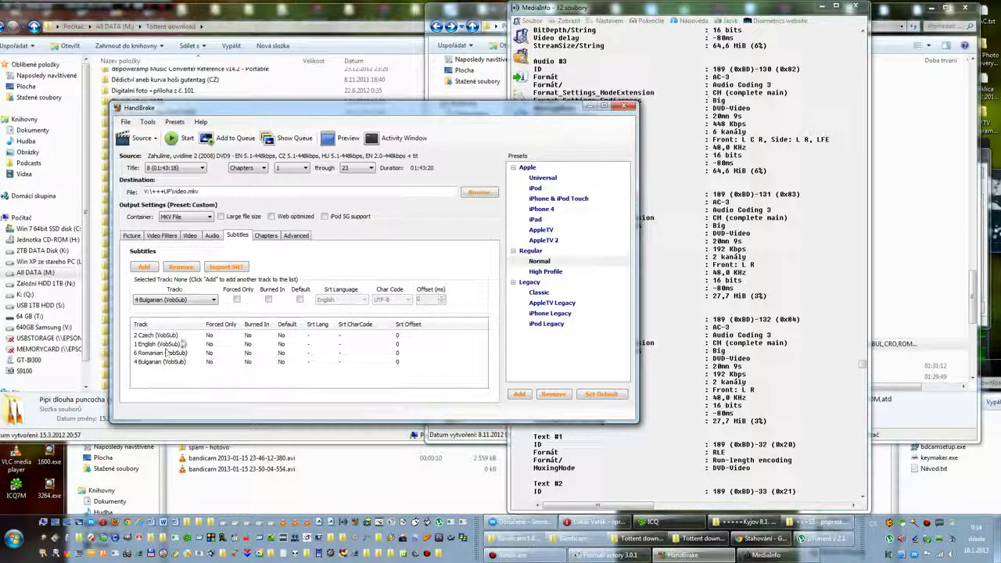
Review the subtitle list, the source, codec, mixdown and bitrate of each audio track, and the picture size settings.
left_click(212, 236)
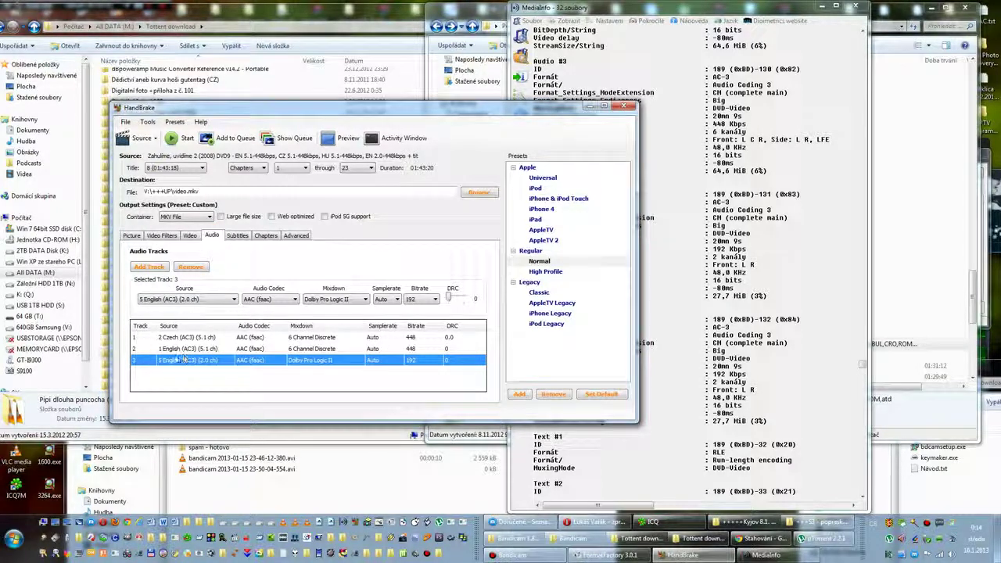
left_click(239, 236)
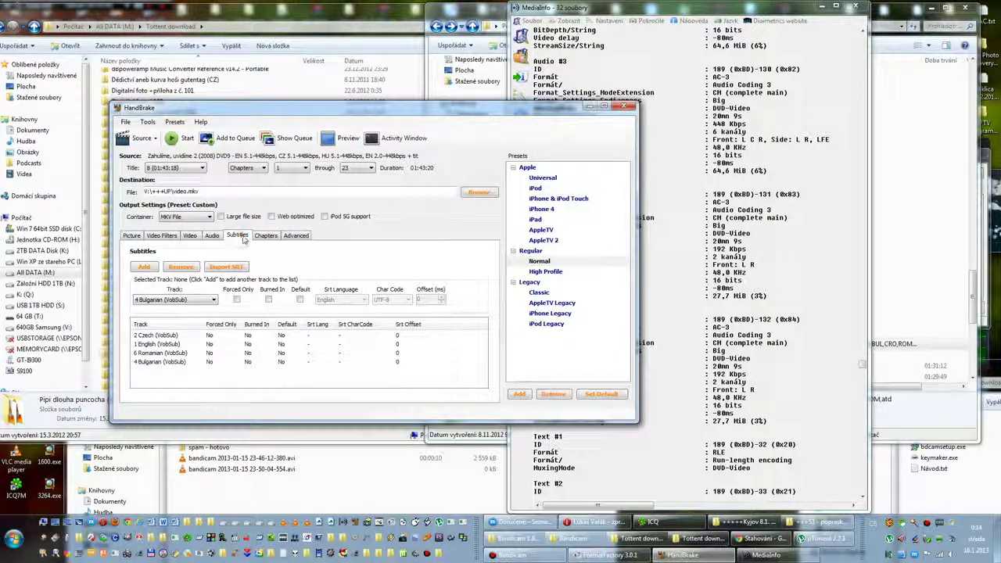
left_click(212, 235)
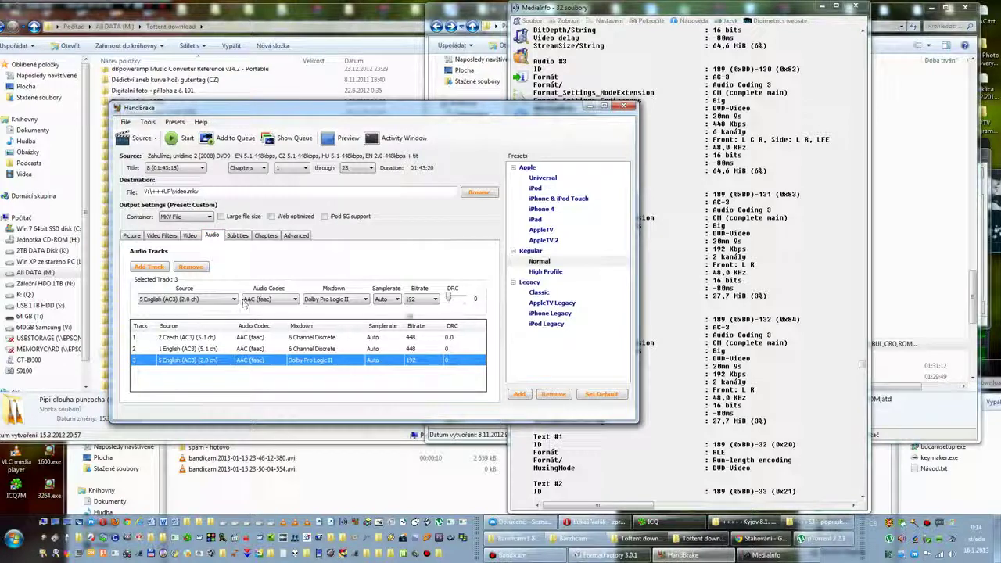
left_click(407, 372)
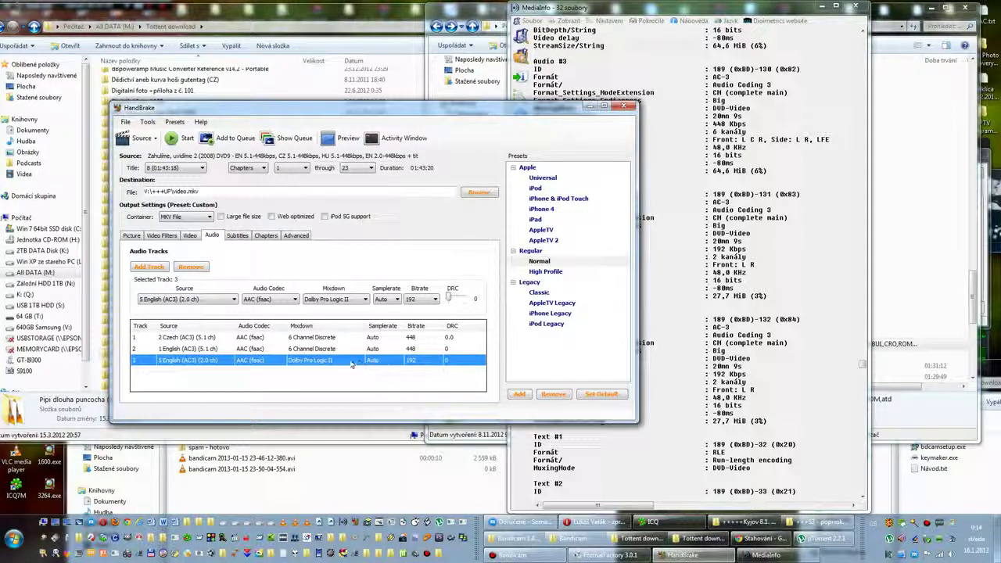
left_click(205, 361)
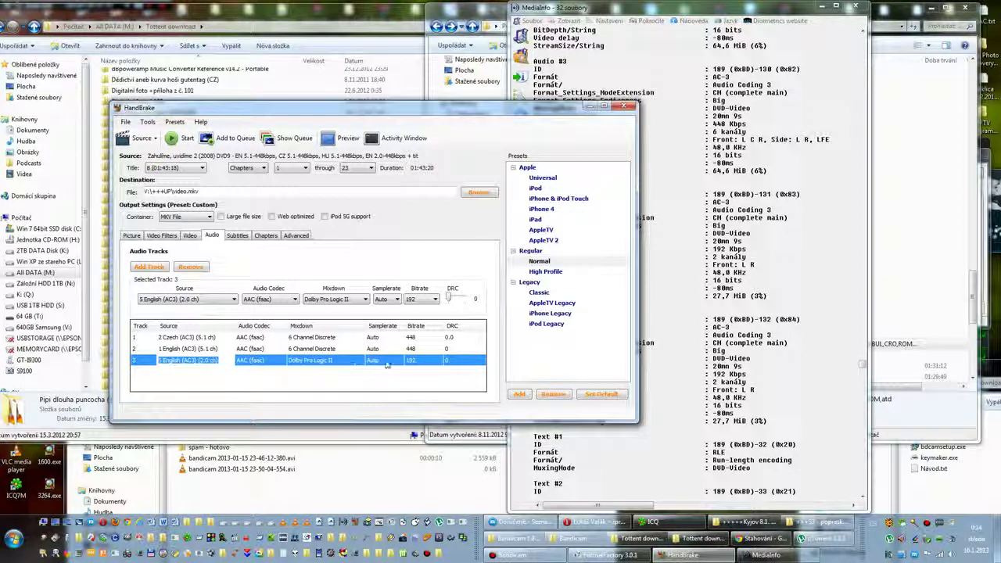
left_click(416, 371)
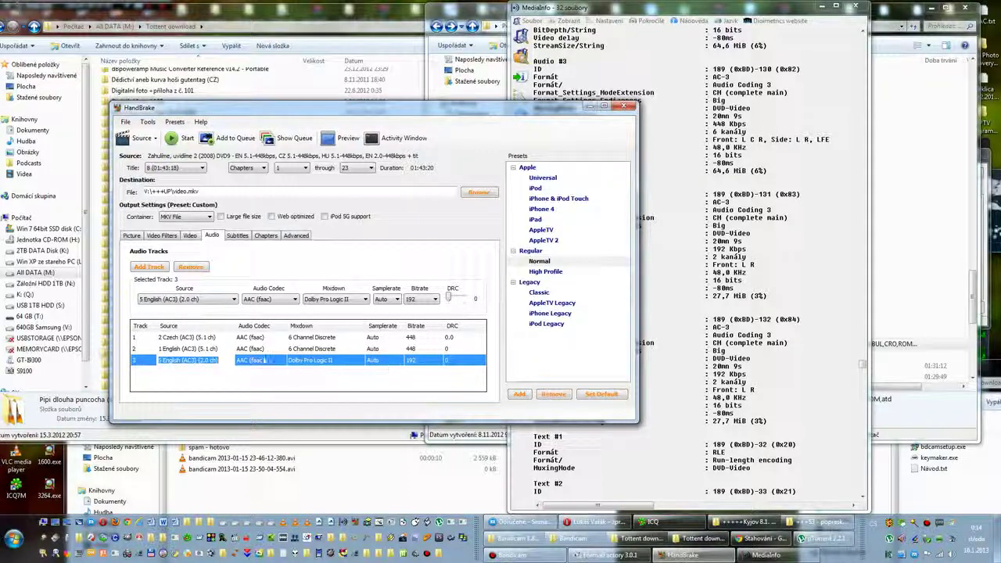
left_click(211, 347)
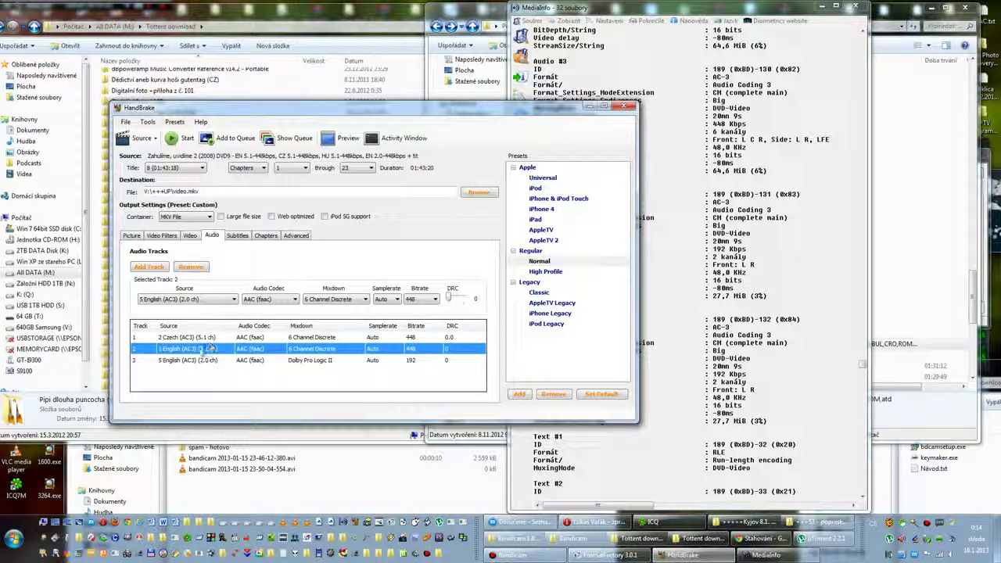
left_click(207, 337)
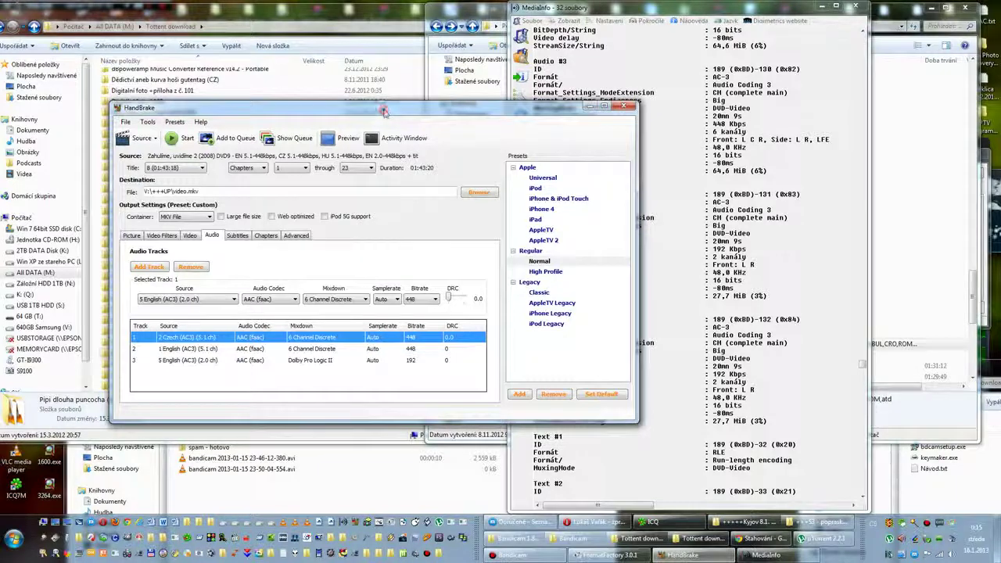
left_click_drag(384, 110, 425, 113)
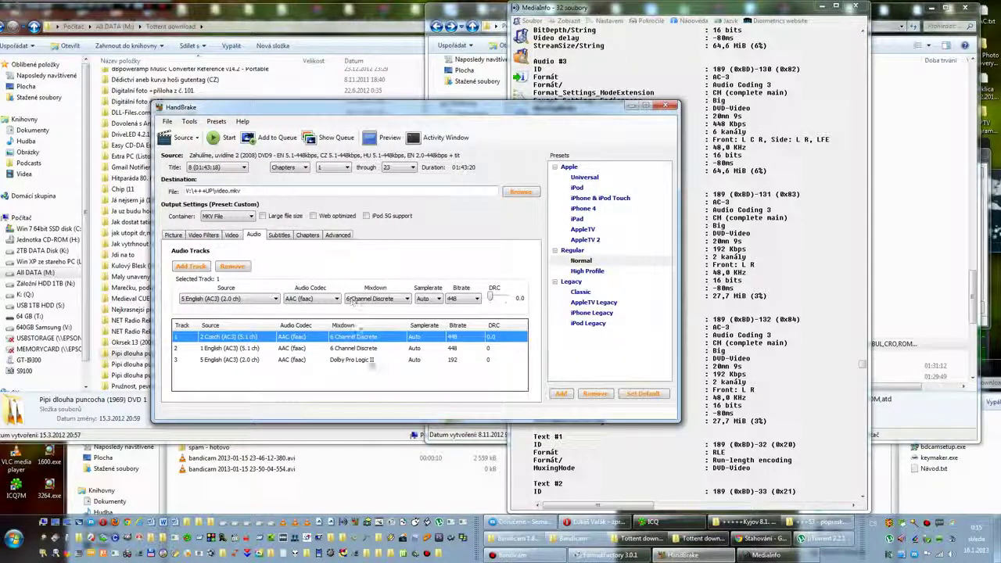
left_click(173, 235)
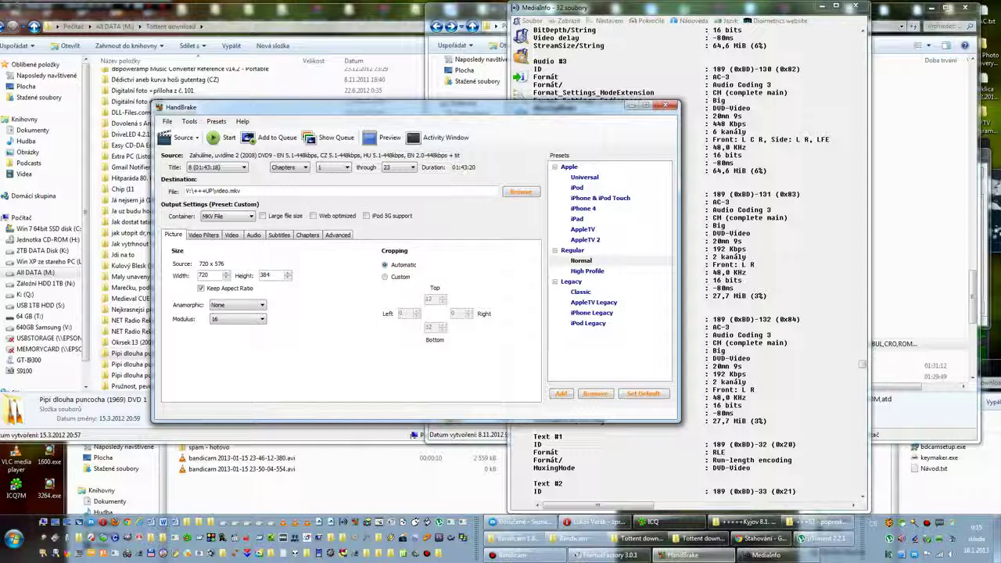
Close HandBrake and MediaInfo and bring the All DATA (M:) Tottent download folder window forward.
left_click(670, 109)
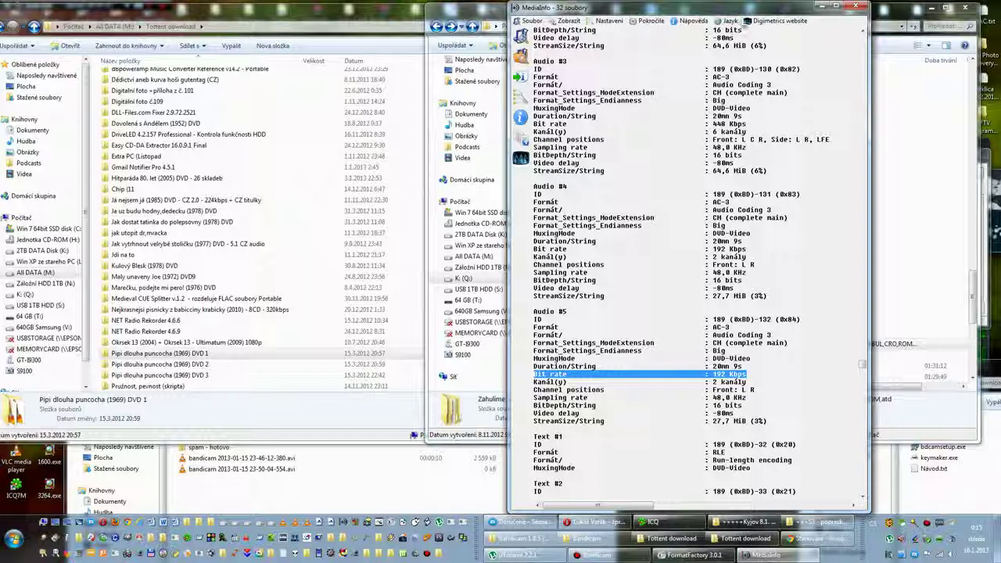
left_click(858, 7)
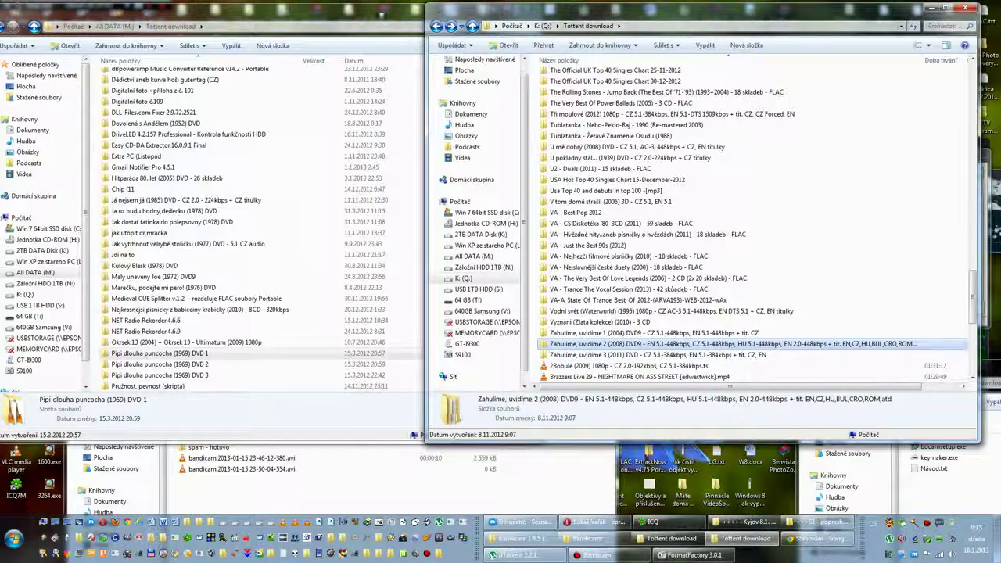
left_click(371, 15)
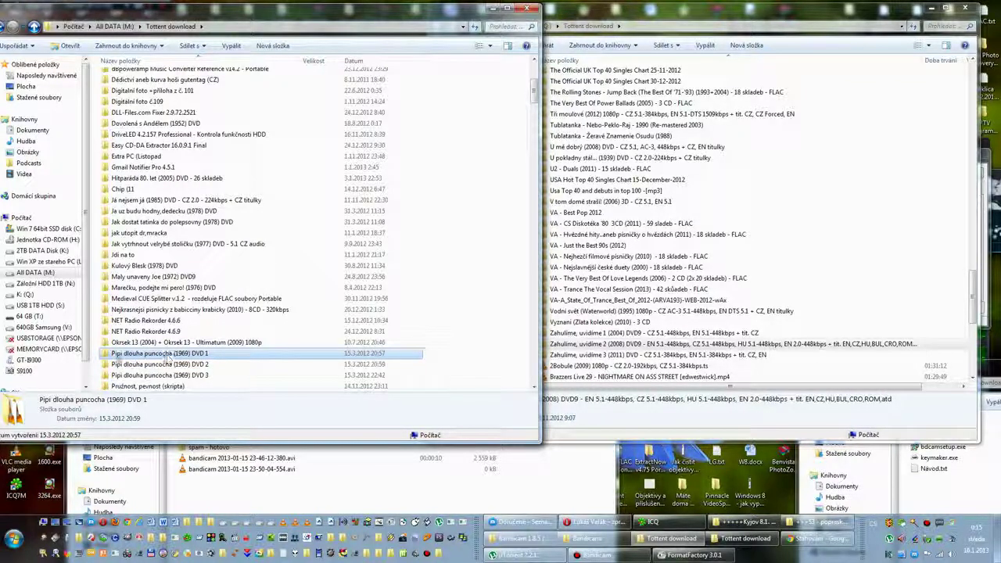
Open the Pipi dlouha puncocha (1969) DVD 1 folder in VLC and play the "Pippi pouští draka" episode, briefly in full screen.
left_click_drag(169, 358, 283, 528)
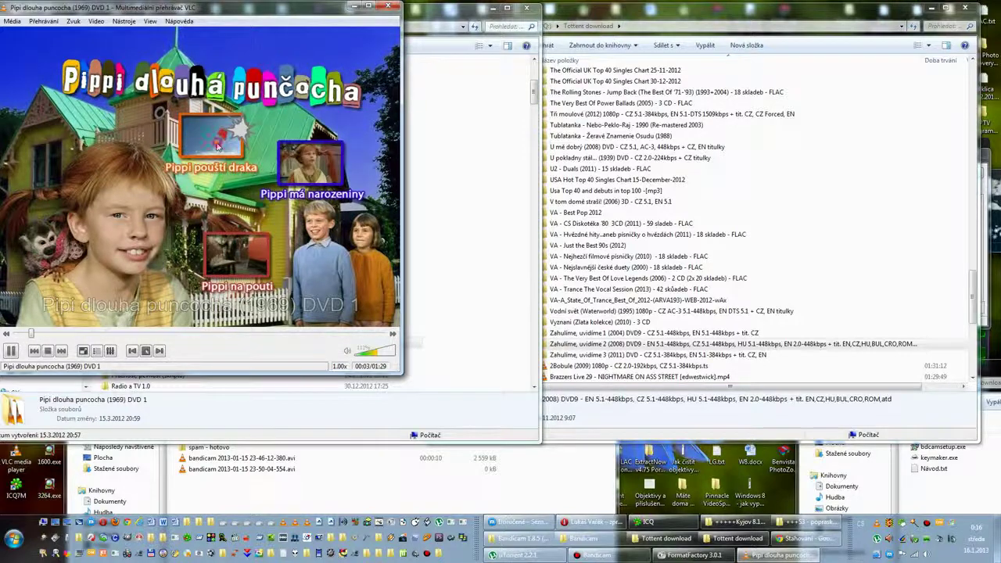
left_click(217, 145)
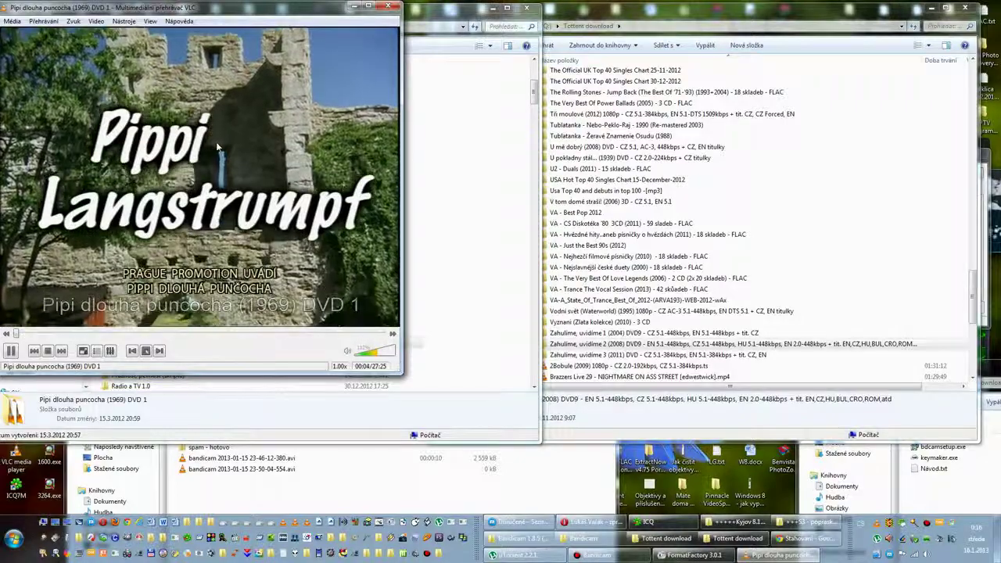
double_click(217, 145)
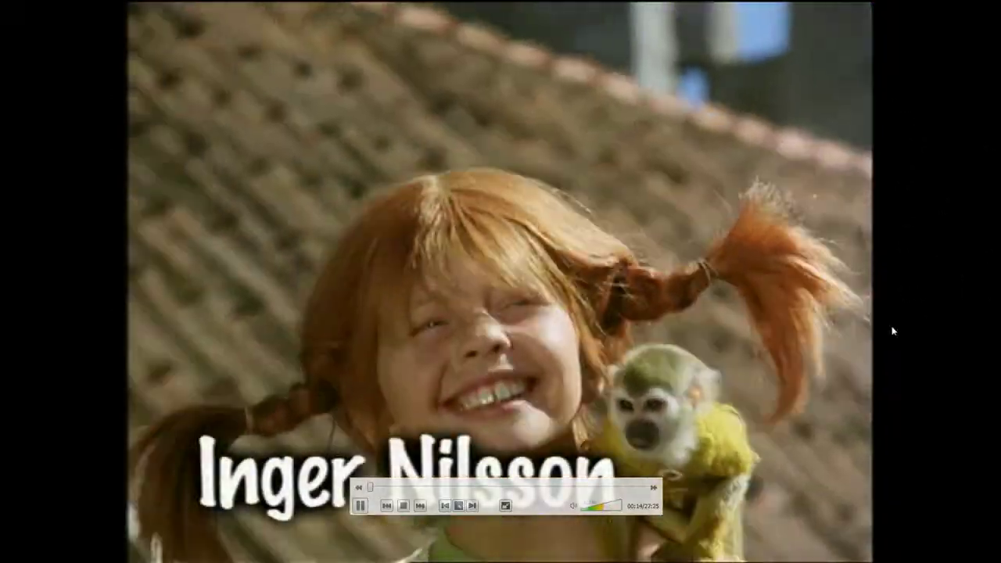
double_click(423, 264)
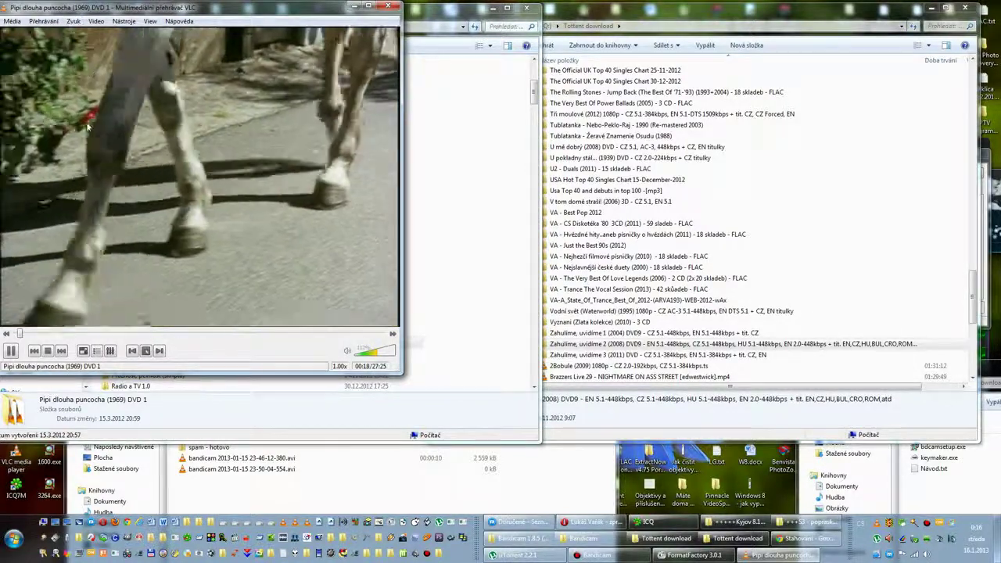
Check the DVD's available audio options and subtitle tracks in VLC, and close the player.
left_click(72, 21)
mouse_move(88, 49)
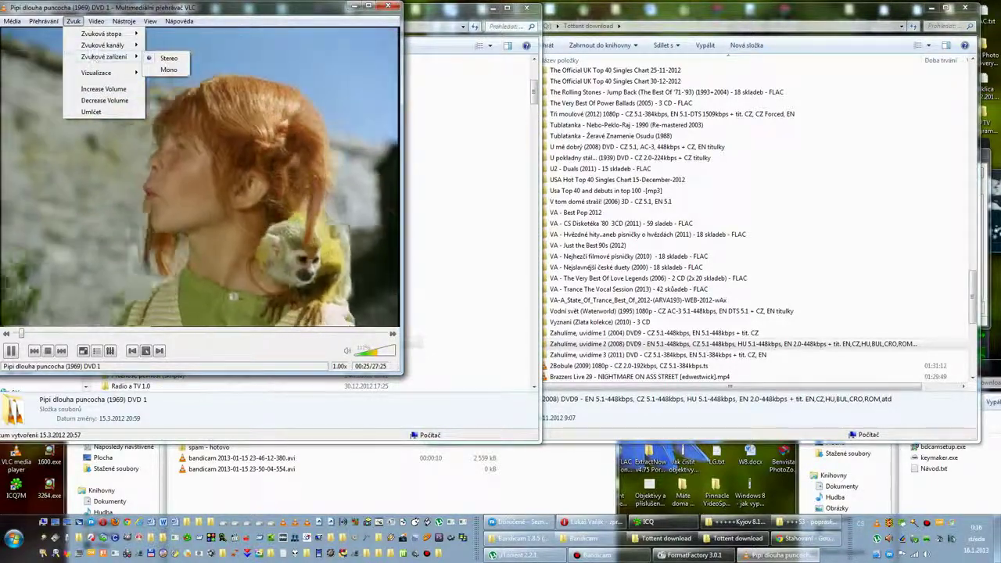
mouse_move(109, 34)
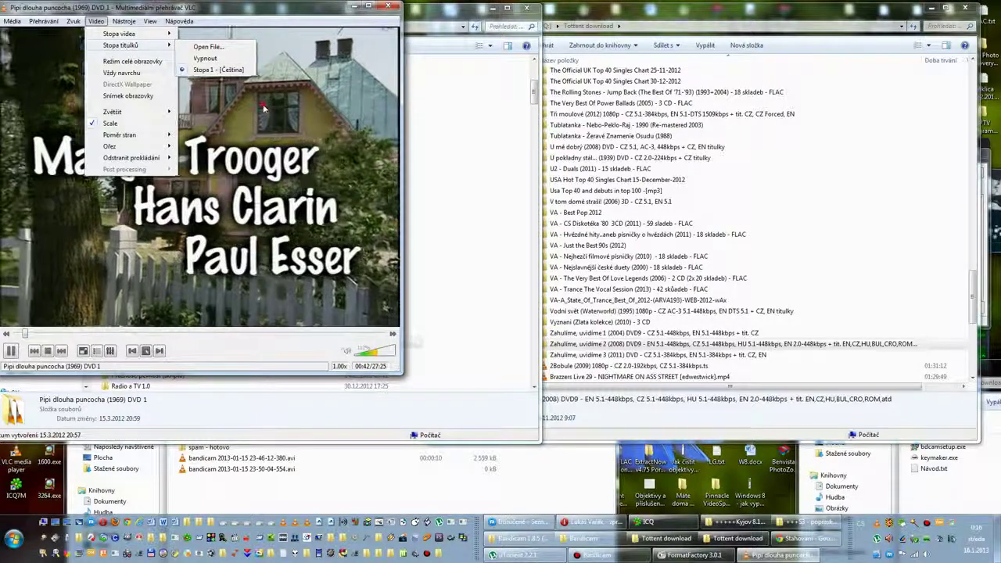
left_click(264, 108)
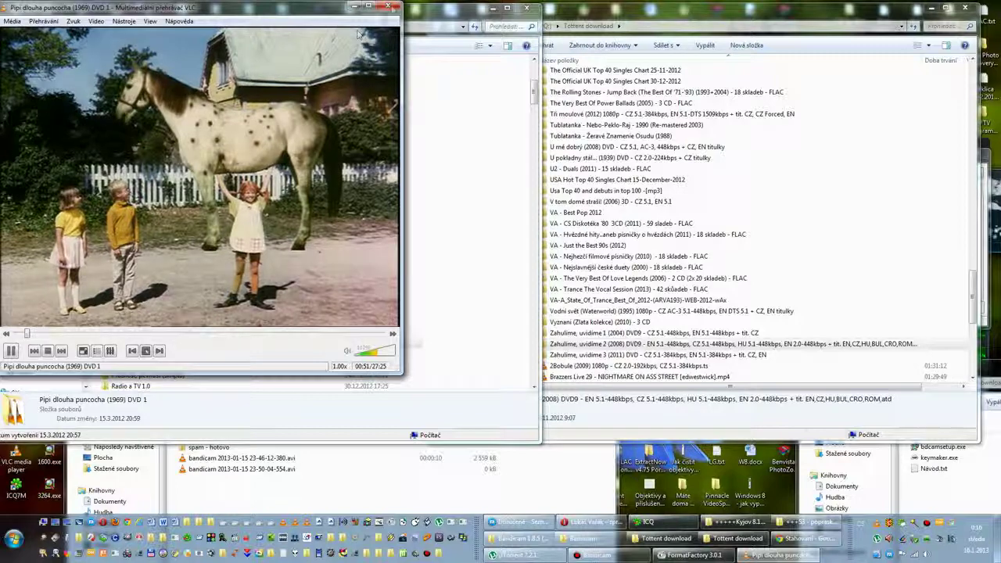
left_click(388, 7)
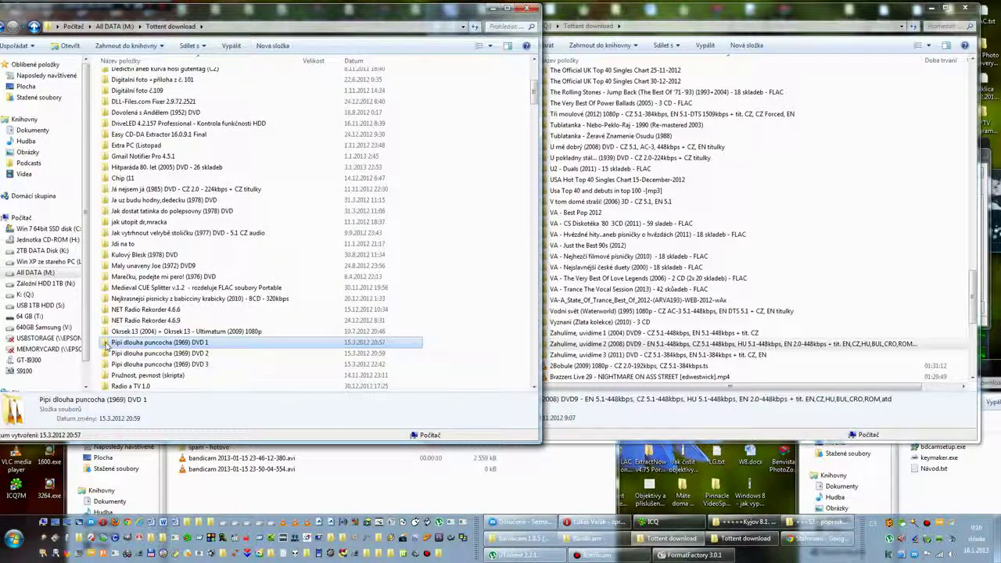
Load the Pipi dlouha puncocha (1969) DVD 1 folder into HandBrake and dismiss the default path warning.
left_click_drag(106, 344, 359, 527)
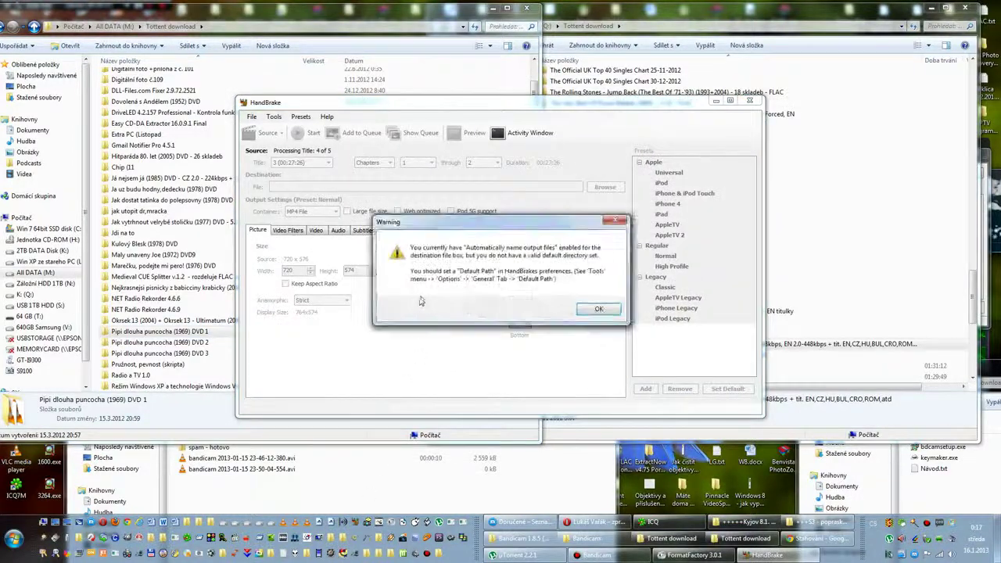
left_click(599, 310)
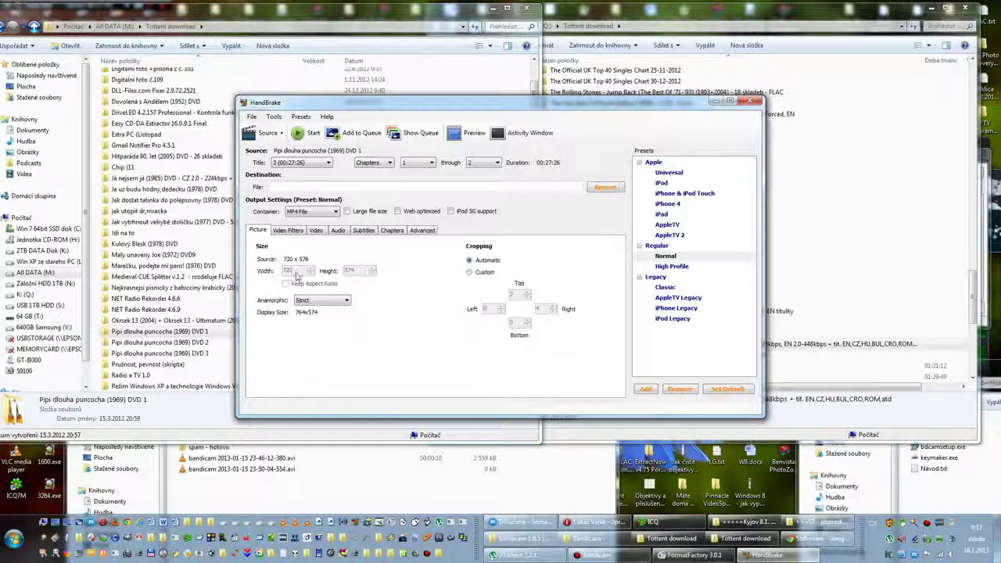
Set the picture's Anamorphic option to None so the width and height can be edited.
left_click(352, 271)
left_click(355, 271)
left_click(343, 304)
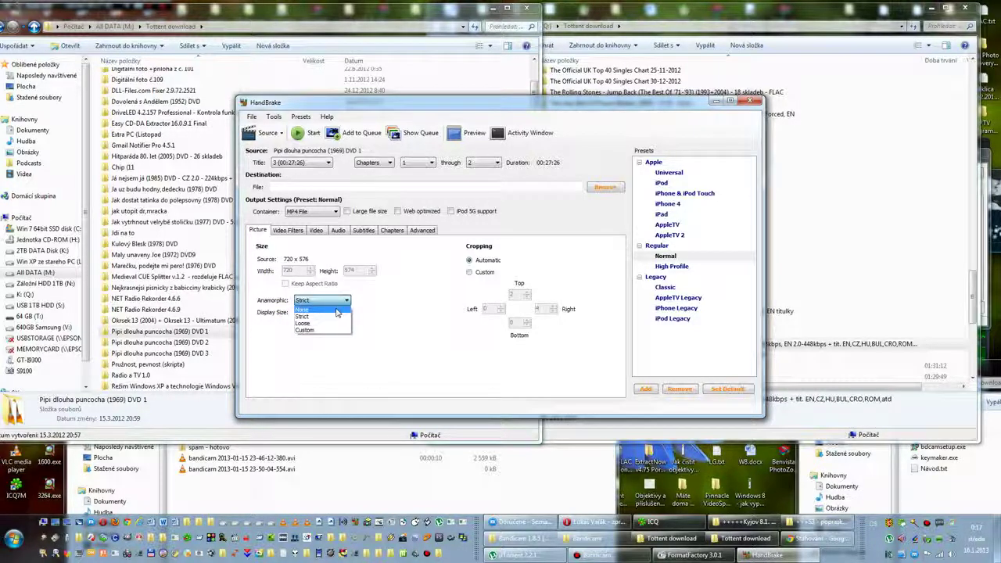
left_click(338, 312)
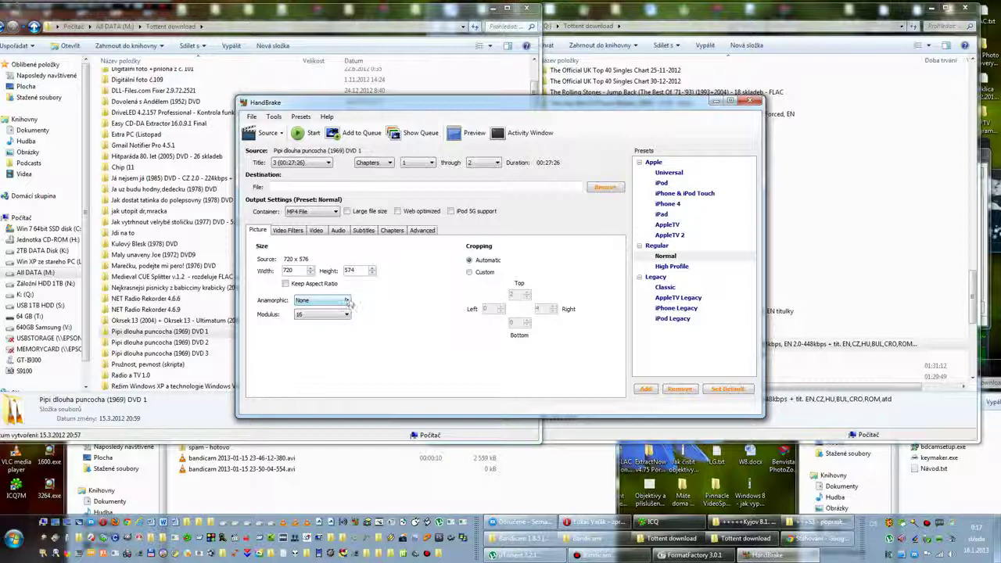
Set the output picture height to 576 to match the source resolution.
left_click(372, 270)
left_click_drag(358, 270, 344, 274)
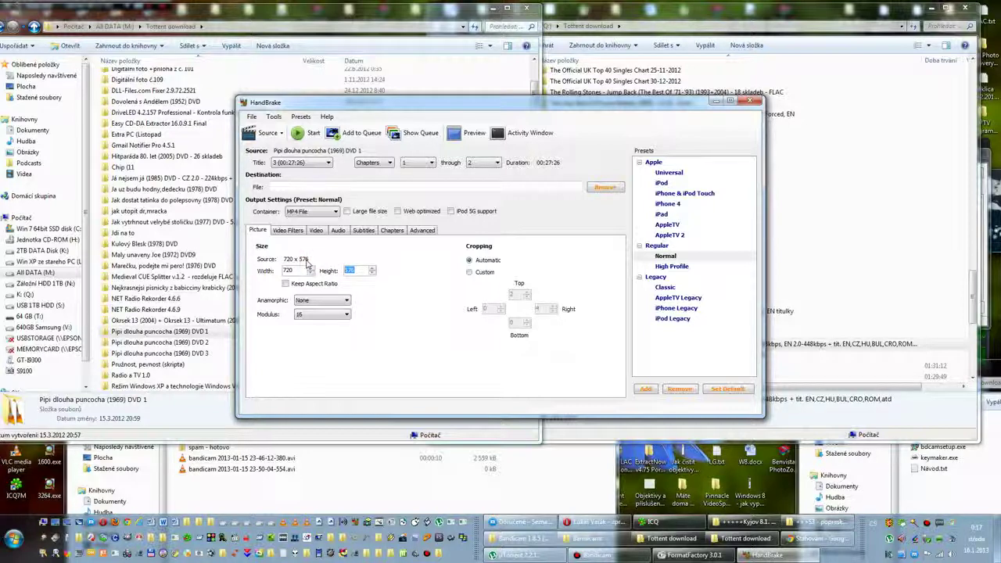
left_click(352, 269)
Switch the video quality mode to Target Size and set it to 2158 MB.
left_click(293, 233)
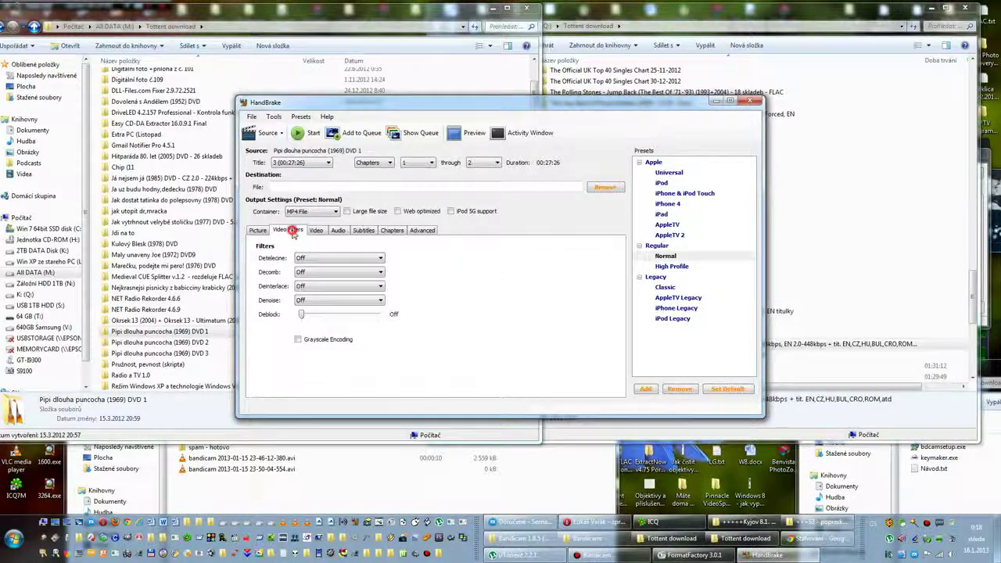
left_click(316, 232)
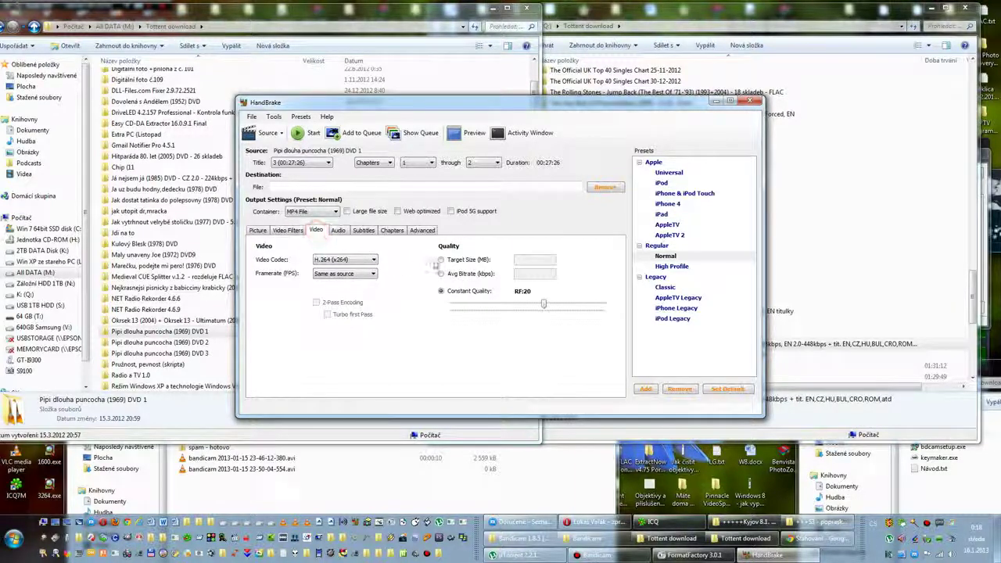
left_click(440, 259)
left_click(524, 259)
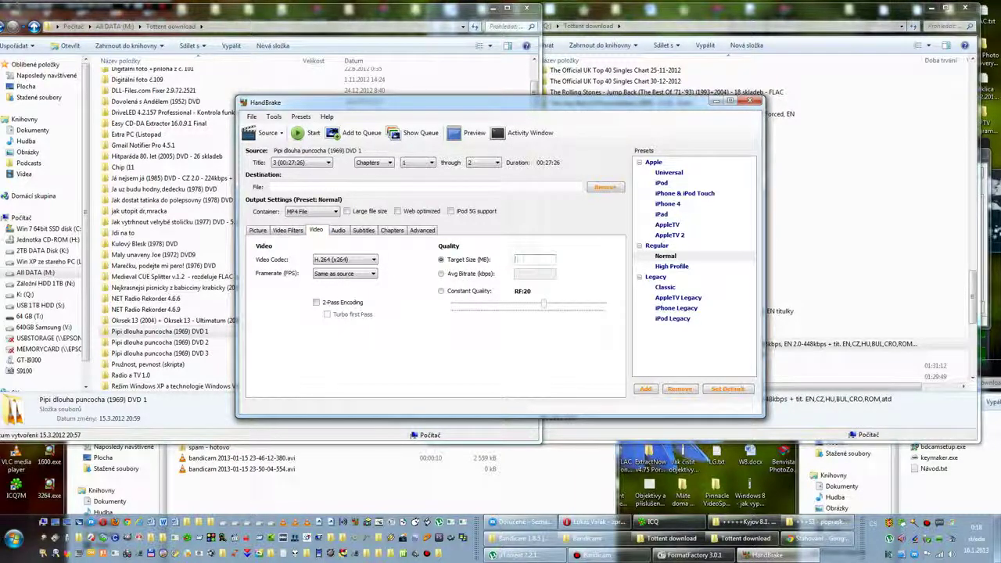
type("215")
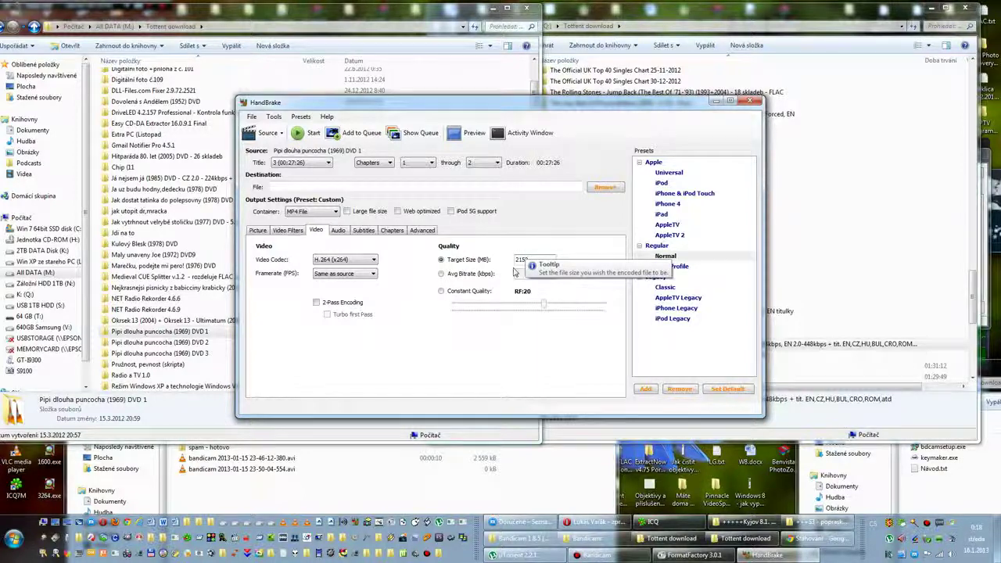
left_click_drag(564, 258, 503, 269)
type("2158")
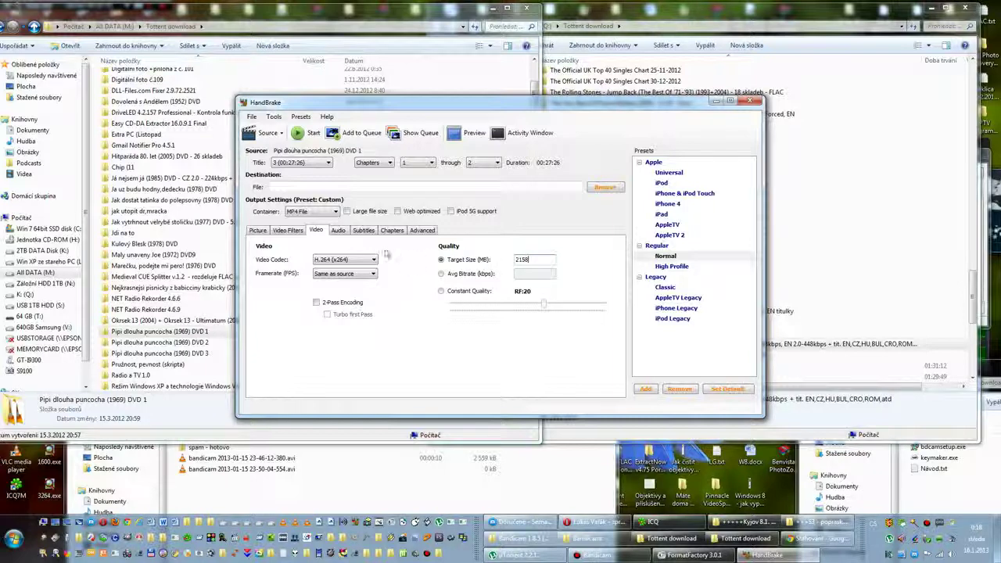
Check the Czech audio track's settings and the bitrates available for it.
left_click(338, 231)
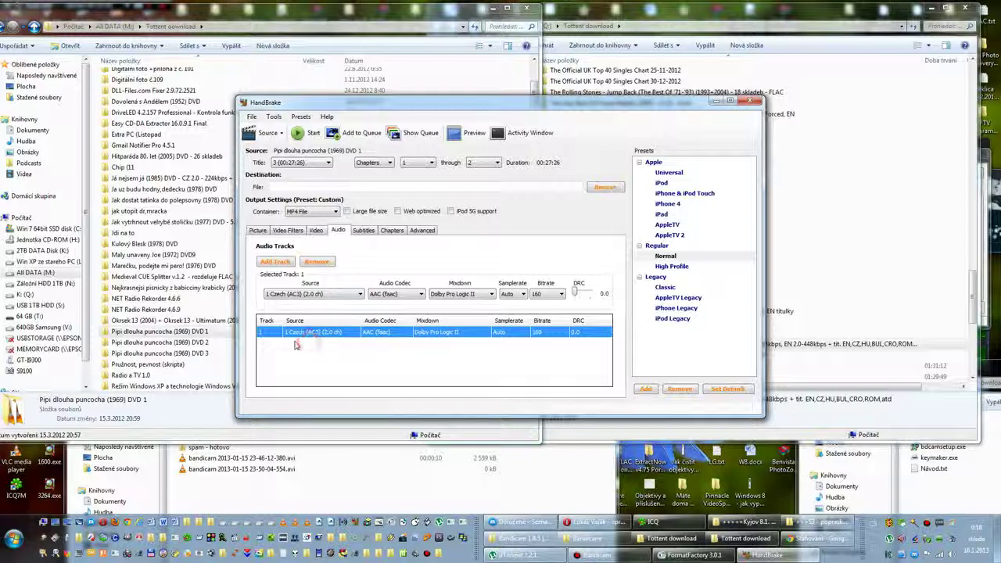
left_click(553, 296)
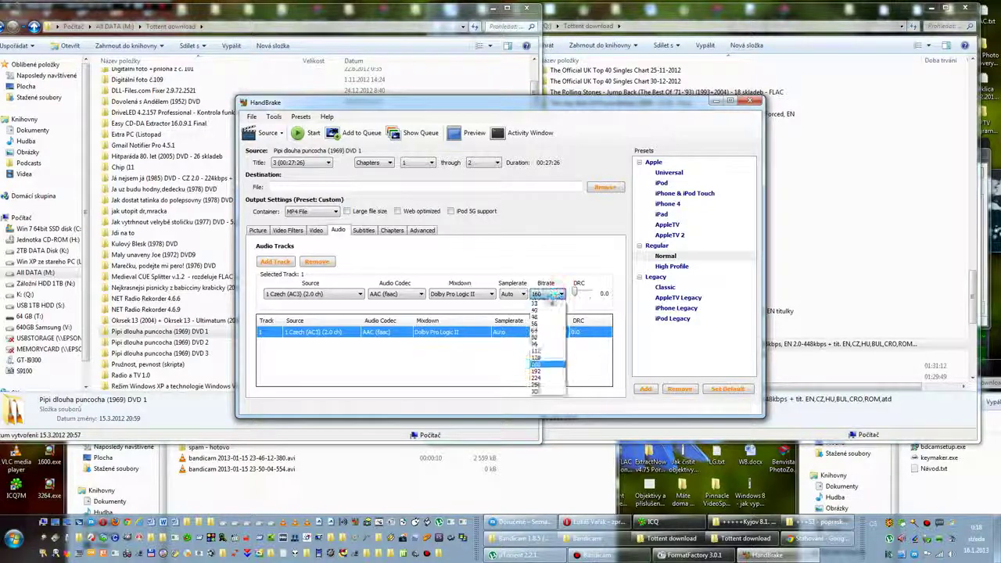
left_click(538, 331)
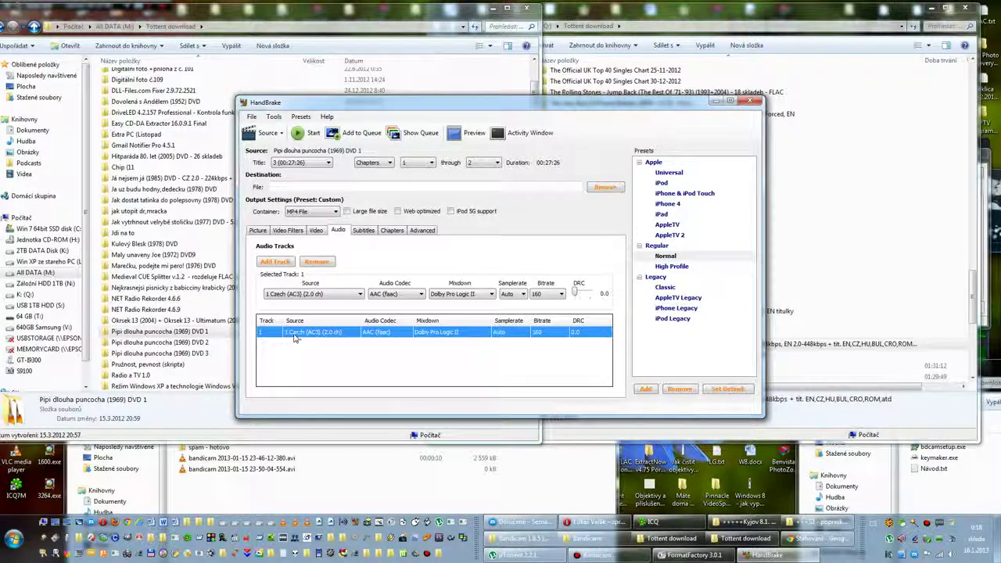
Load the Pipi dlouha puncocha (1969) DVD 1 folder into MediaInfo, show the report in Text view and enlarge its window.
left_click(117, 333)
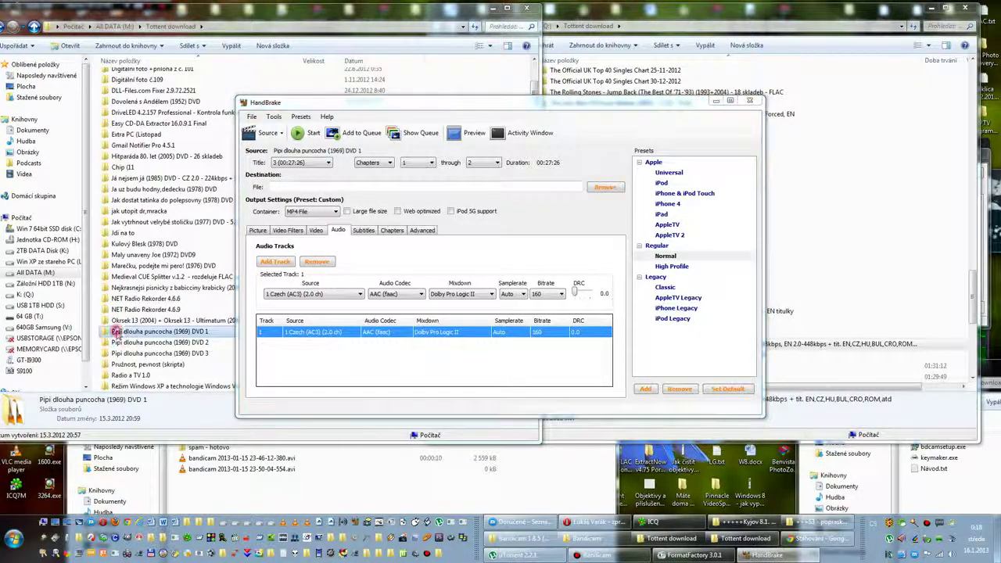
left_click_drag(117, 333, 345, 523)
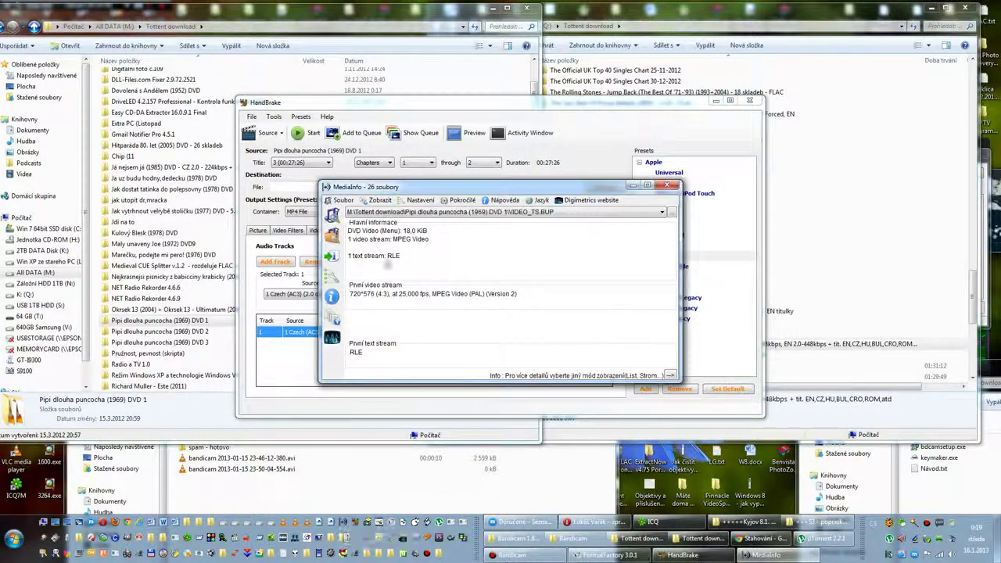
left_click(380, 200)
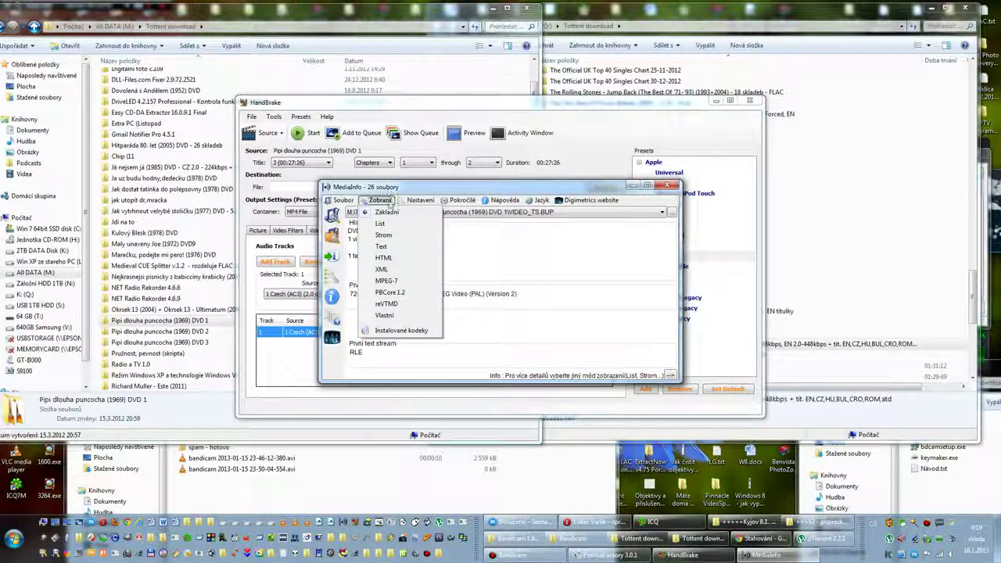
left_click(388, 203)
left_click(386, 202)
left_click(390, 247)
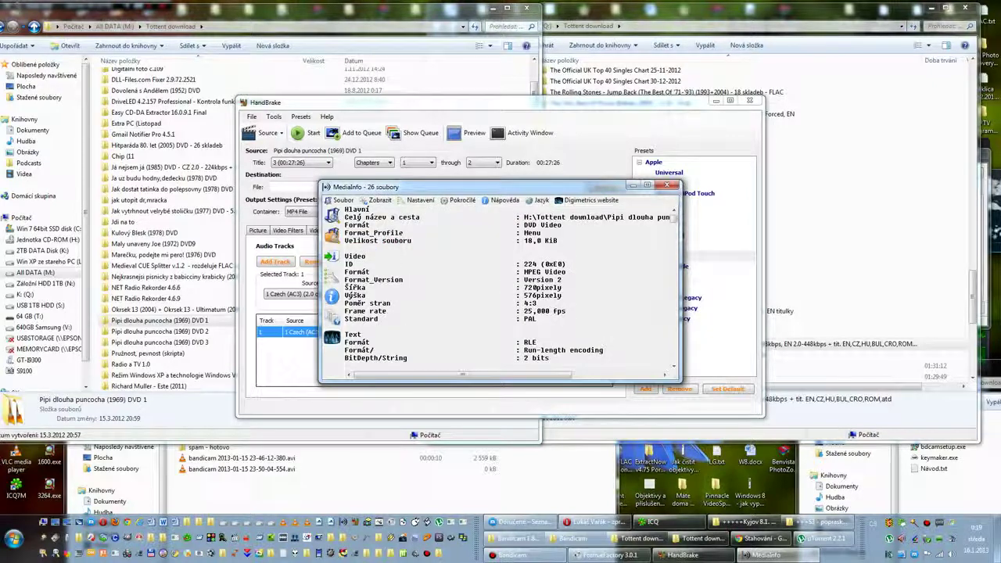
left_click_drag(505, 383, 518, 509)
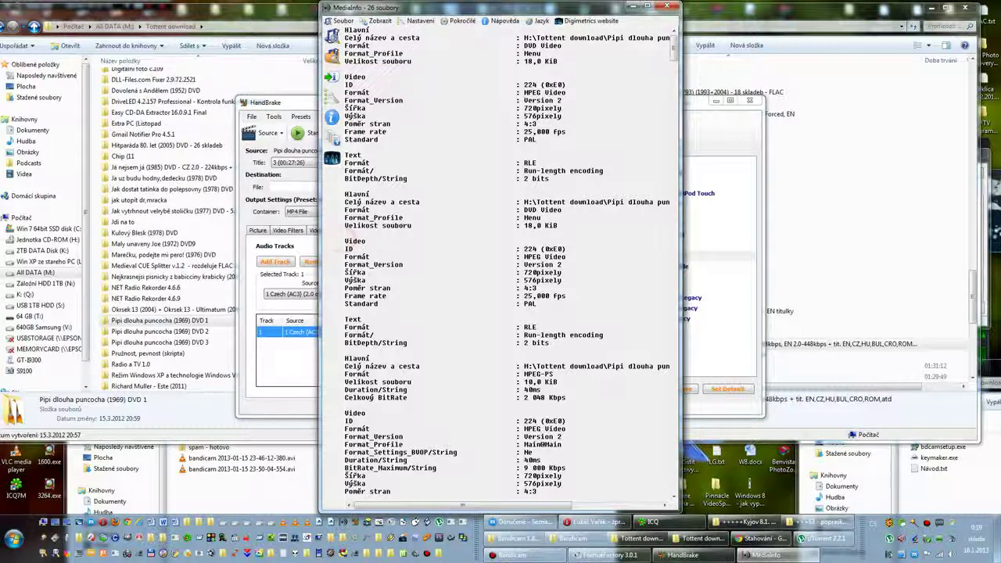
Look through the MediaInfo report for the first audio section and check its number of channels.
left_click_drag(346, 420, 379, 421)
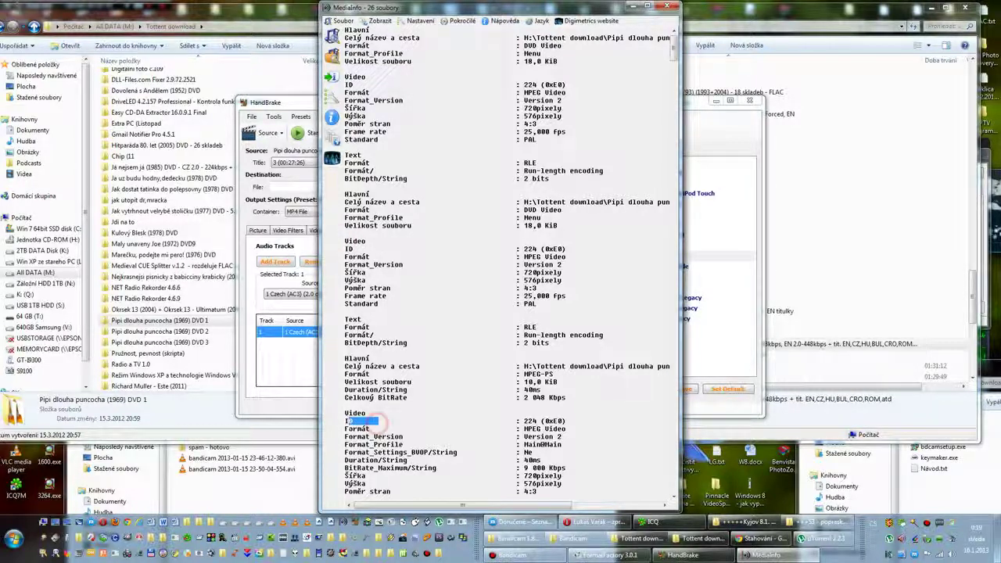
scroll(378, 421, "down", 5)
scroll(501, 258, "down", 13)
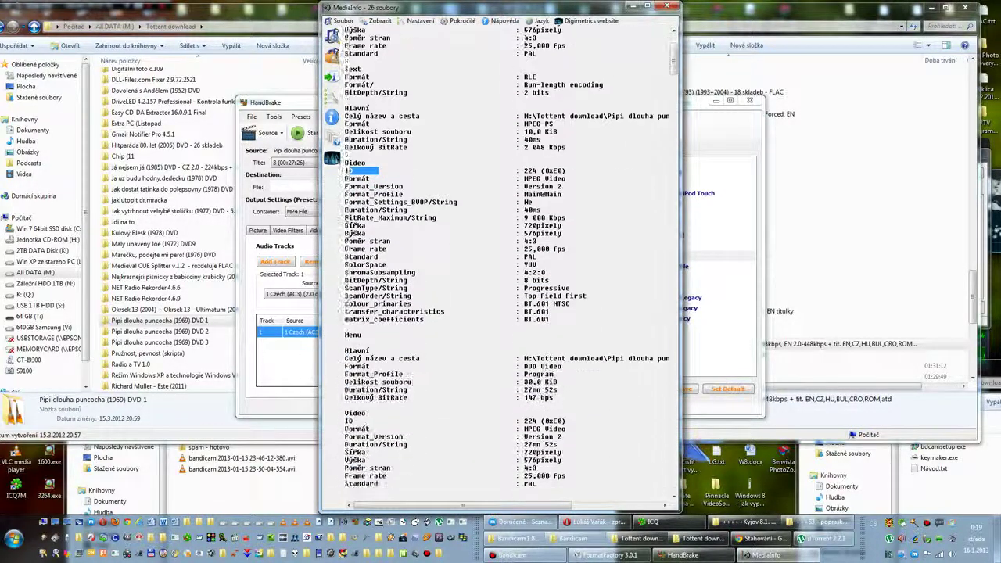
scroll(501, 266, "down", 2)
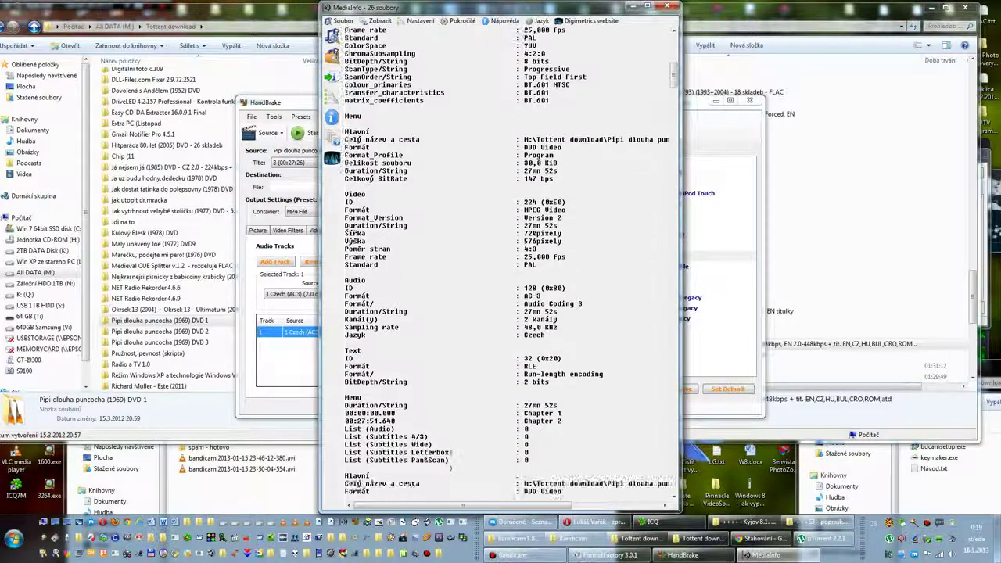
left_click_drag(345, 280, 366, 279)
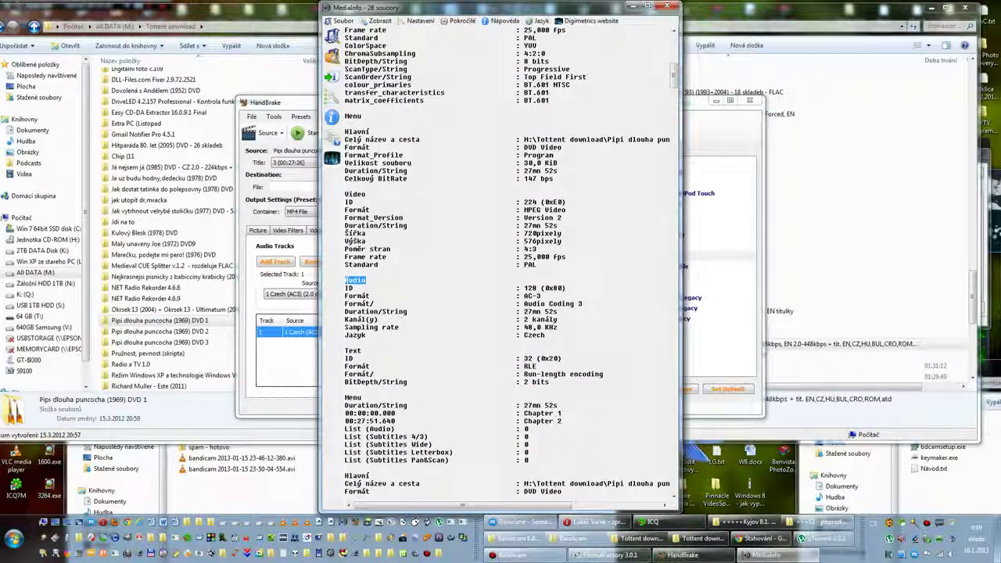
left_click_drag(523, 319, 486, 319)
left_click(564, 318)
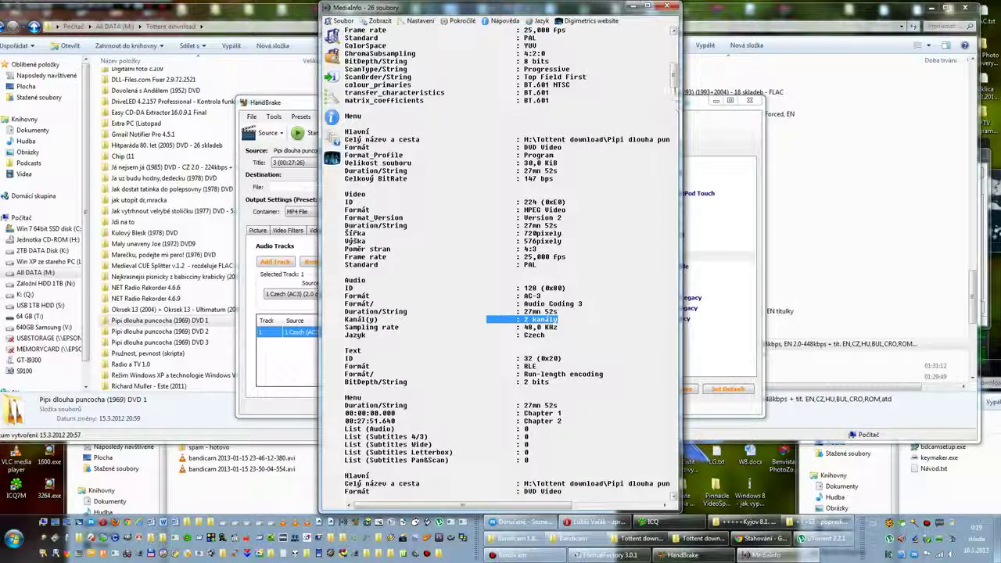
Find an audio section in the MediaInfo report that lists a bit rate and examine that value.
left_click_drag(675, 75, 676, 128)
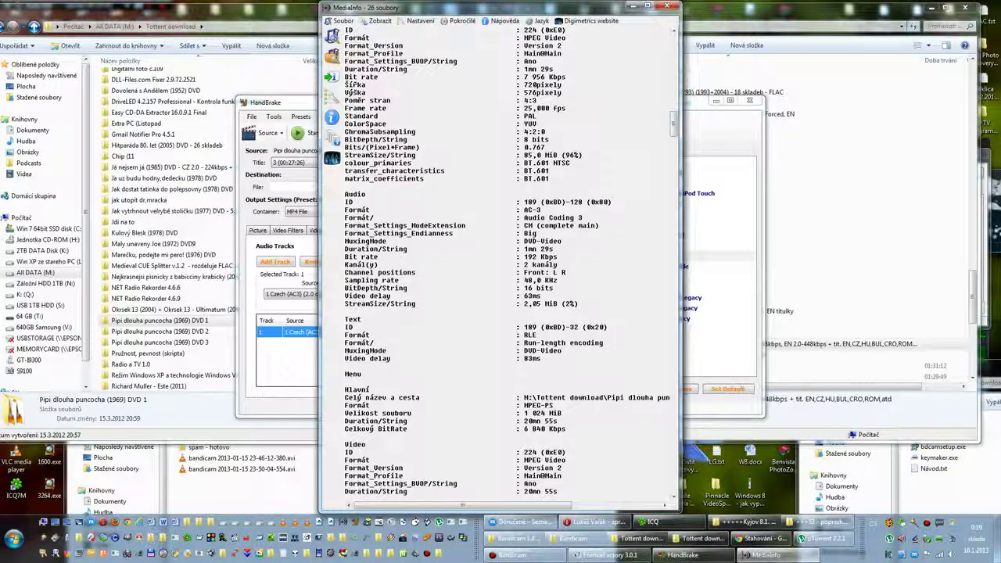
double_click(354, 194)
left_click(525, 257)
left_click_drag(538, 257, 557, 257)
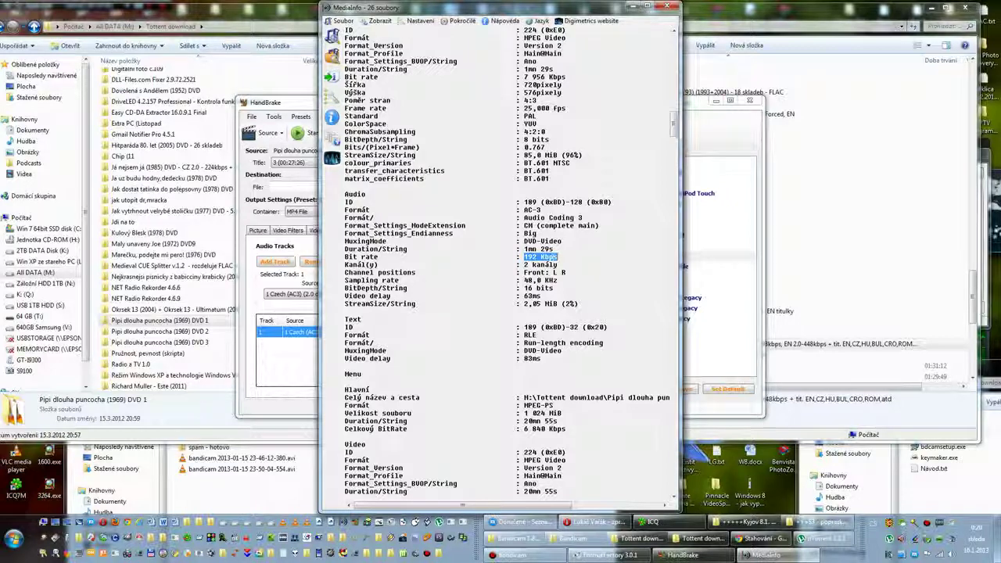
left_click_drag(518, 264, 557, 257)
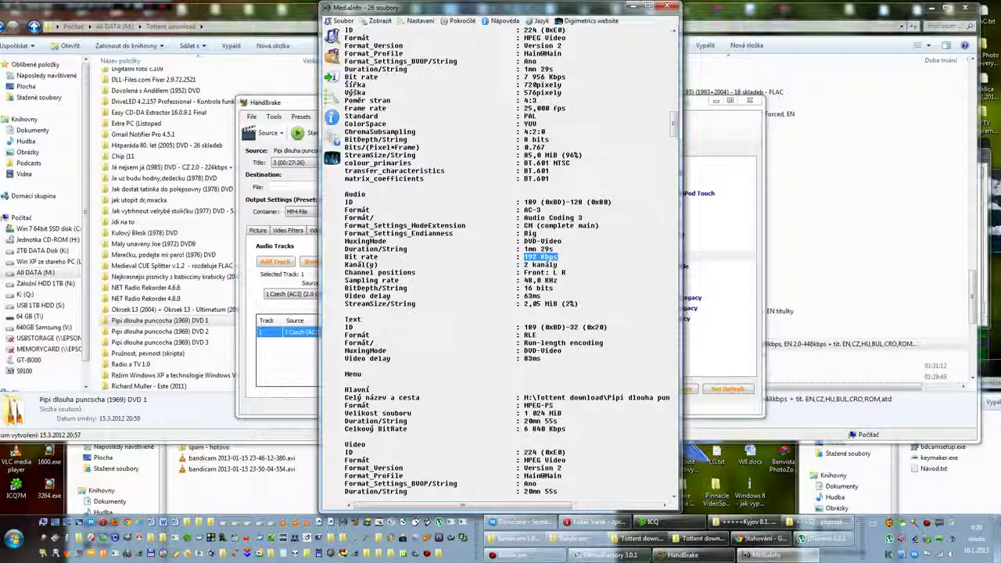
Place the MediaInfo and HandBrake windows side by side and set the Czech audio track's bitrate to 192.
left_click_drag(495, 10, 786, 11)
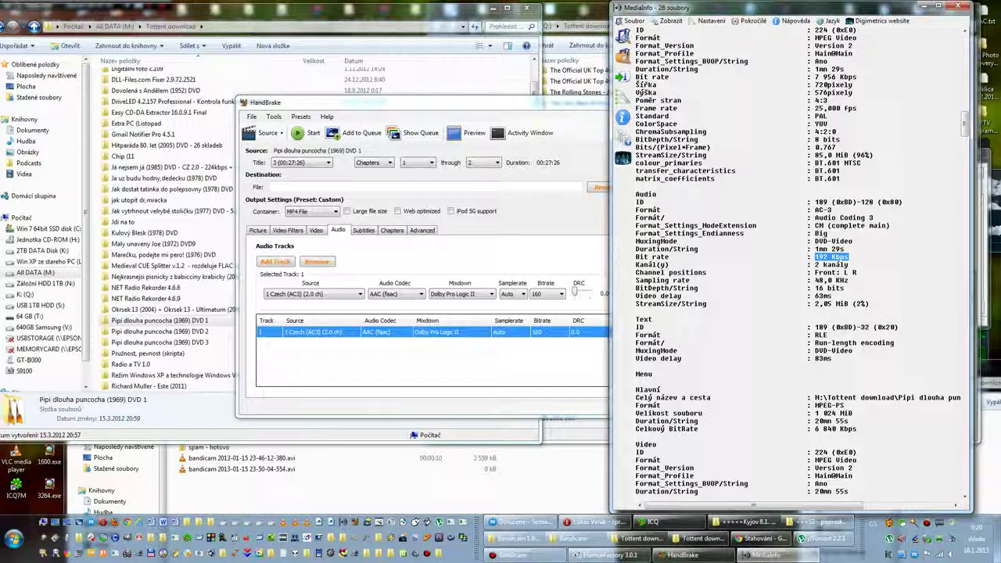
left_click(557, 106)
left_click_drag(586, 110, 431, 118)
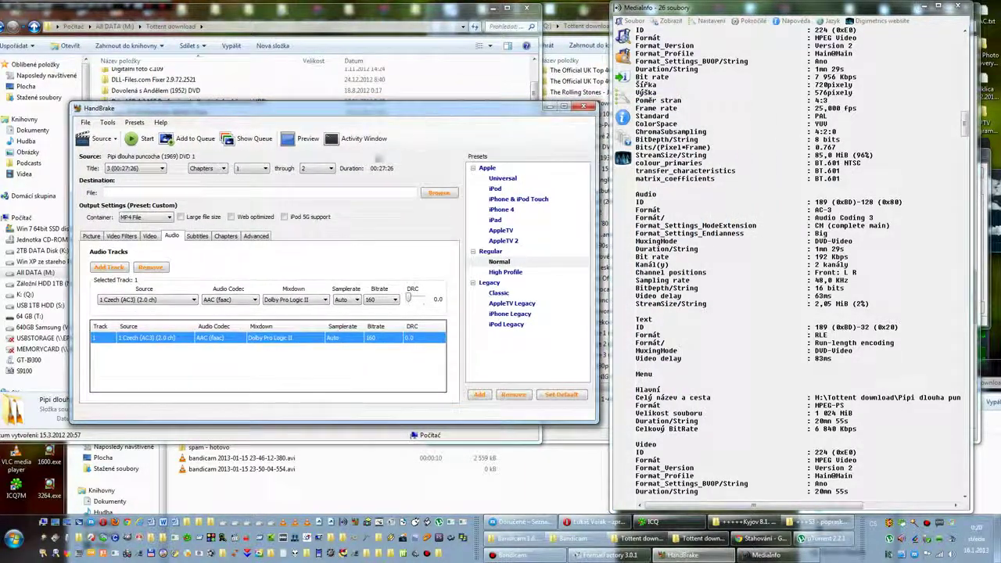
left_click(395, 301)
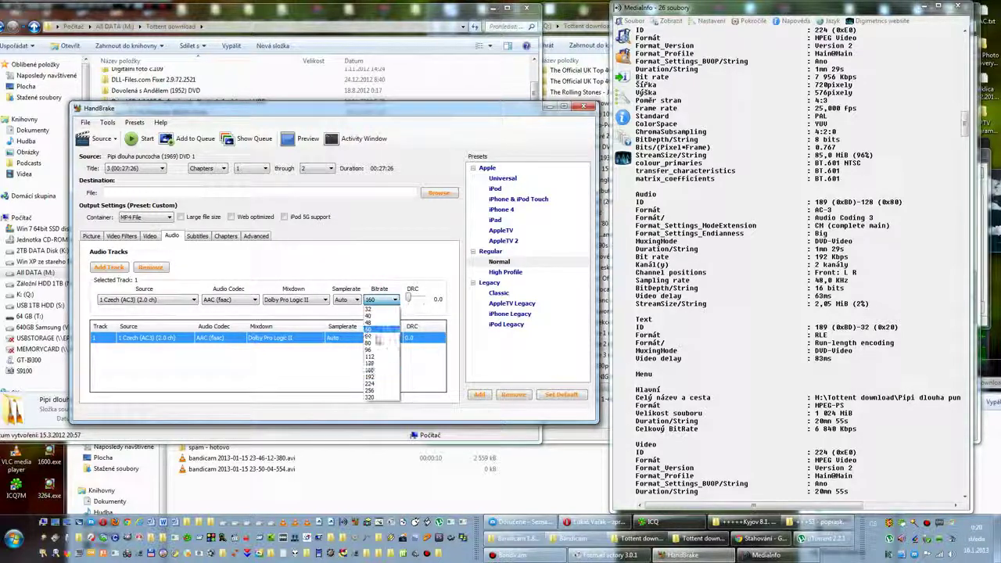
left_click(375, 378)
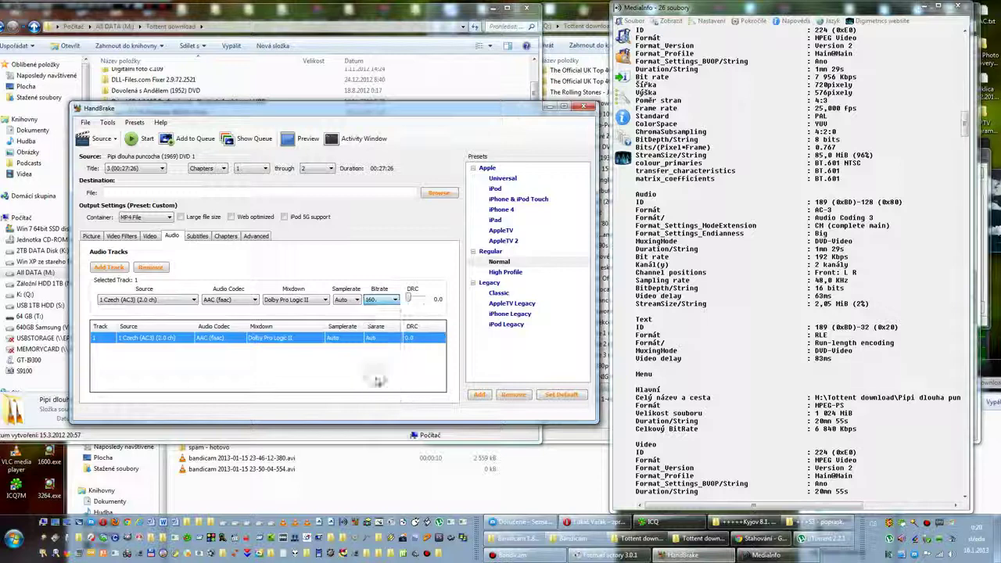
left_click(396, 301)
left_click(396, 301)
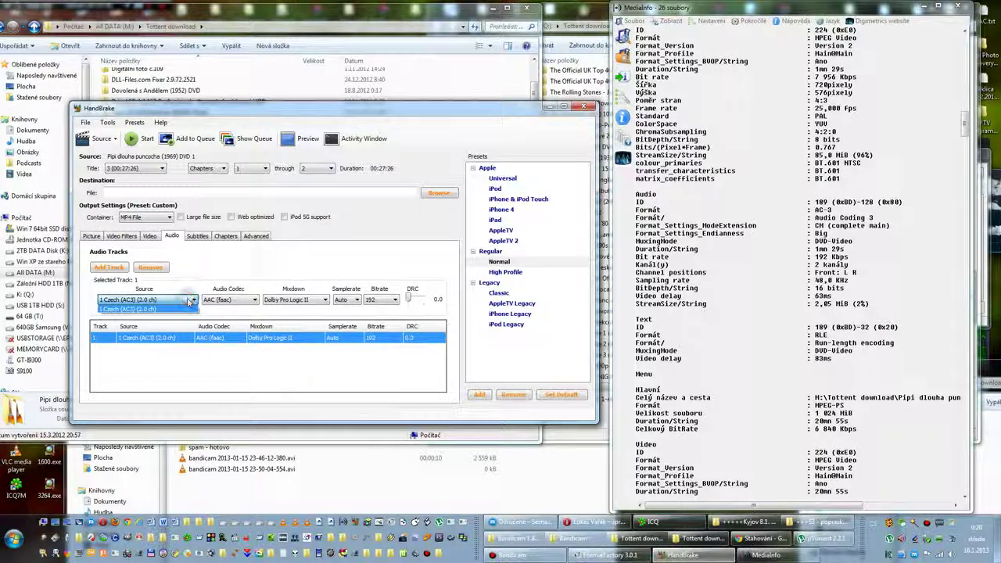
Recheck the audio track's available sources and bitrate choices, keeping the current selections.
left_click(193, 301)
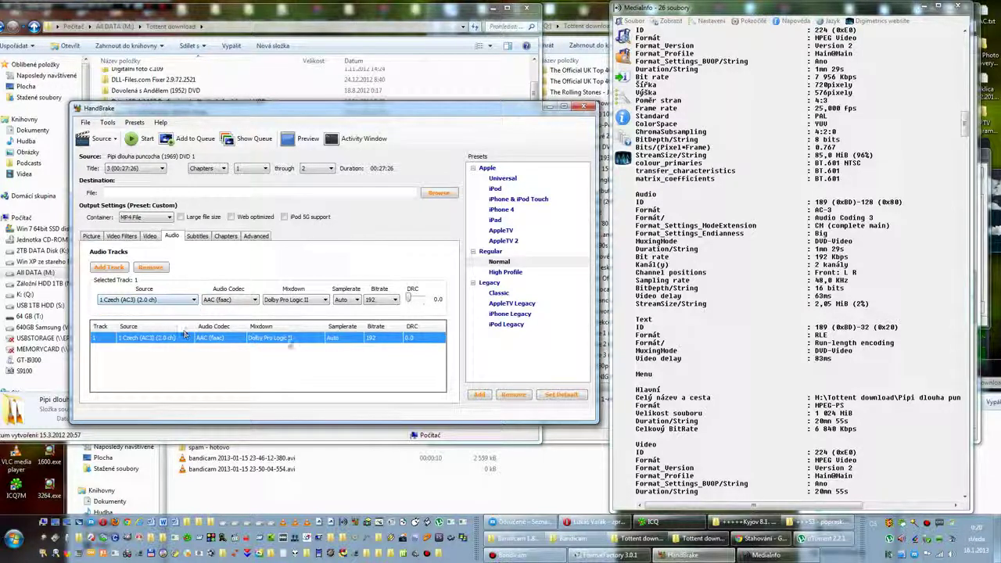
left_click(379, 301)
left_click(381, 332)
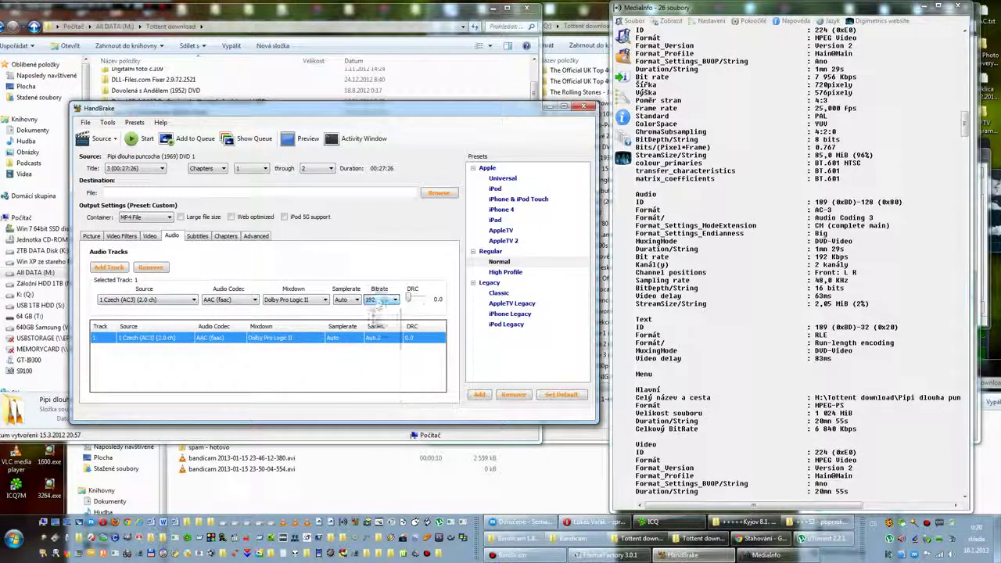
left_click(368, 339)
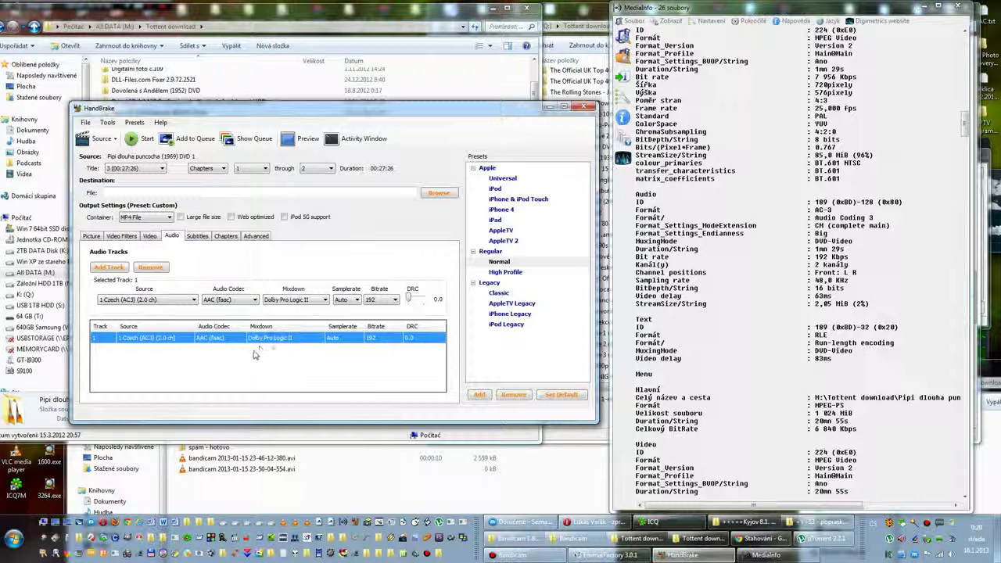
Choose 1 Czech (VobSub) as the subtitle track for the new subtitle entry.
left_click(196, 237)
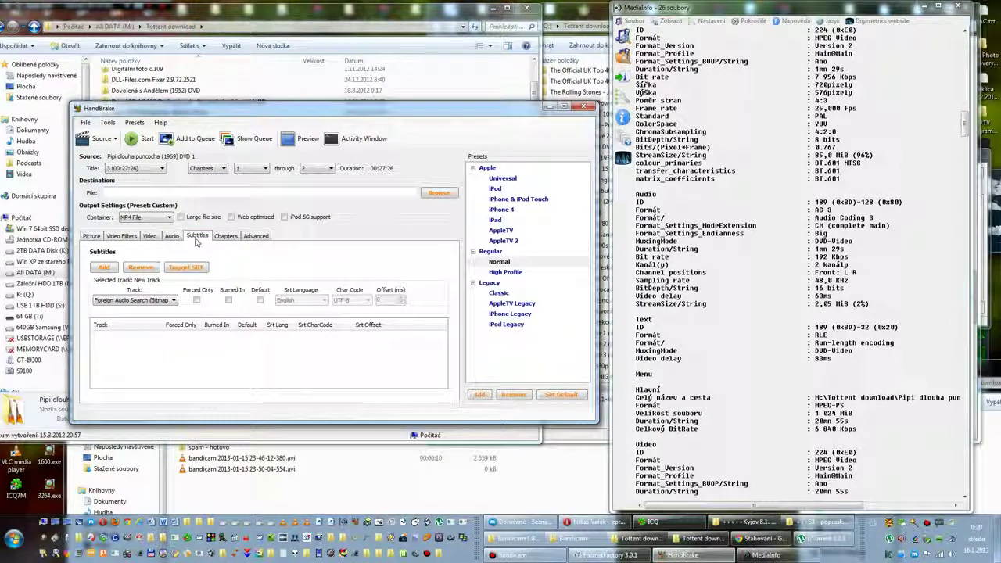
left_click(116, 341)
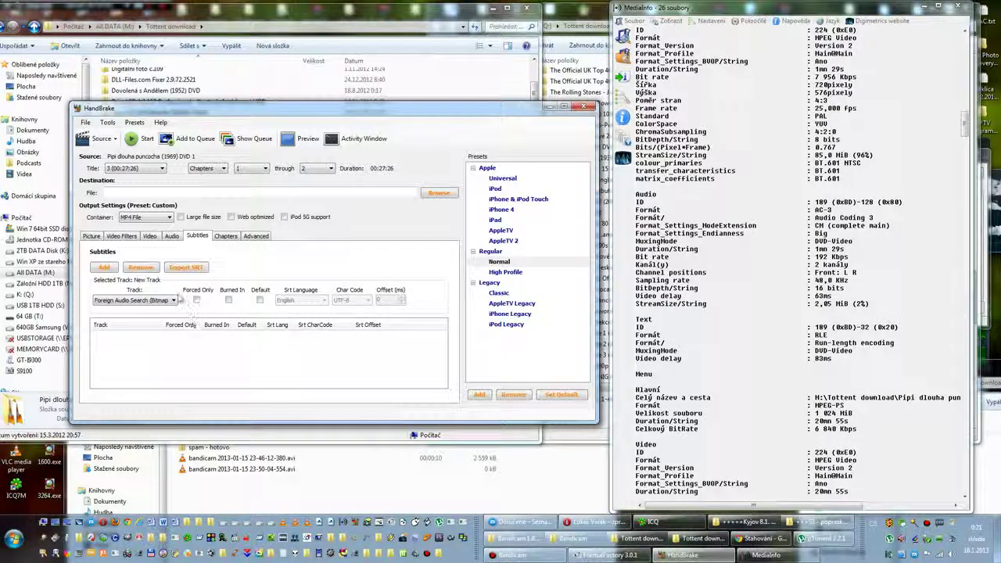
left_click(169, 302)
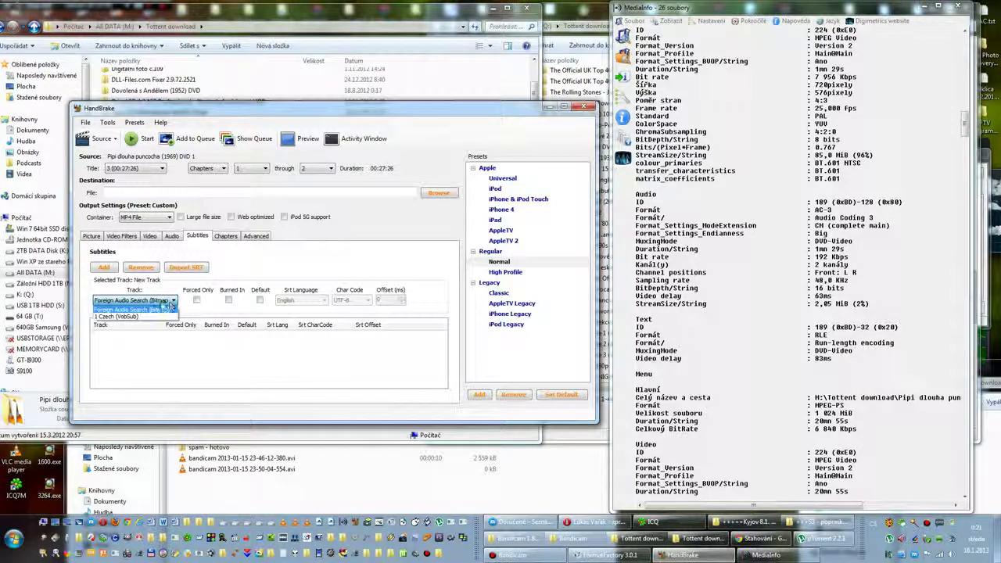
left_click(131, 317)
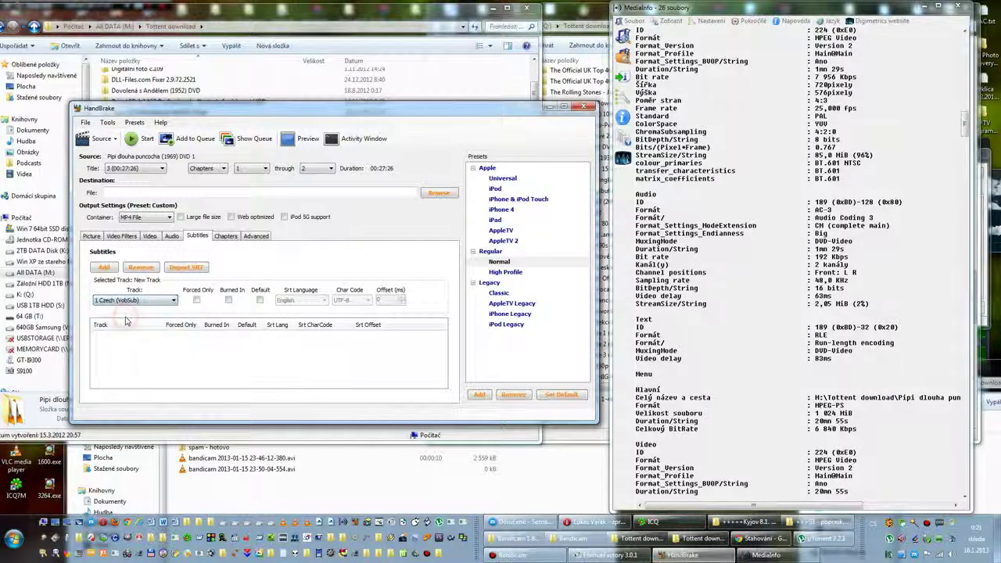
left_click(165, 301)
left_click(160, 302)
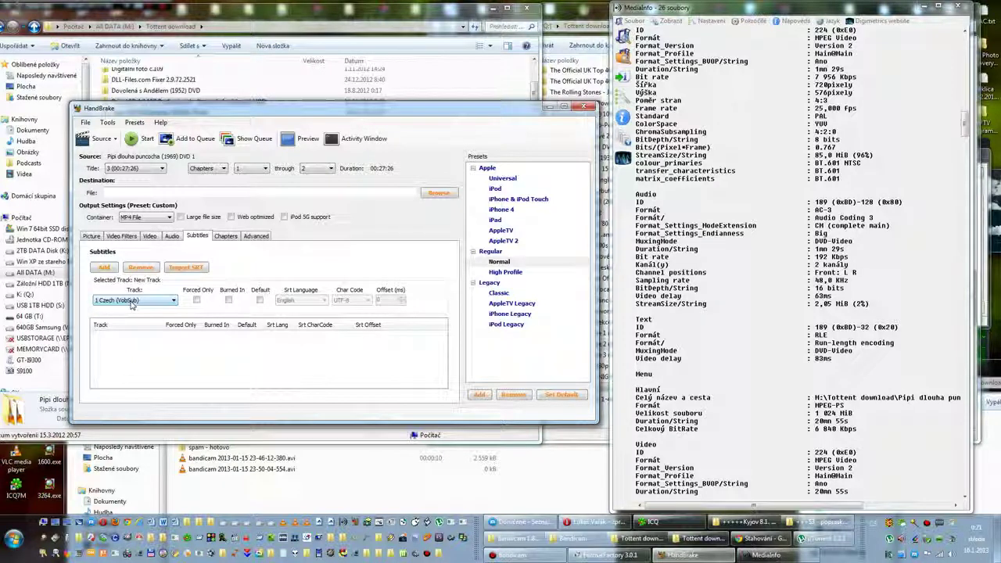
Add the 1 Czech (VobSub) subtitle track to the subtitle list.
left_click(105, 342)
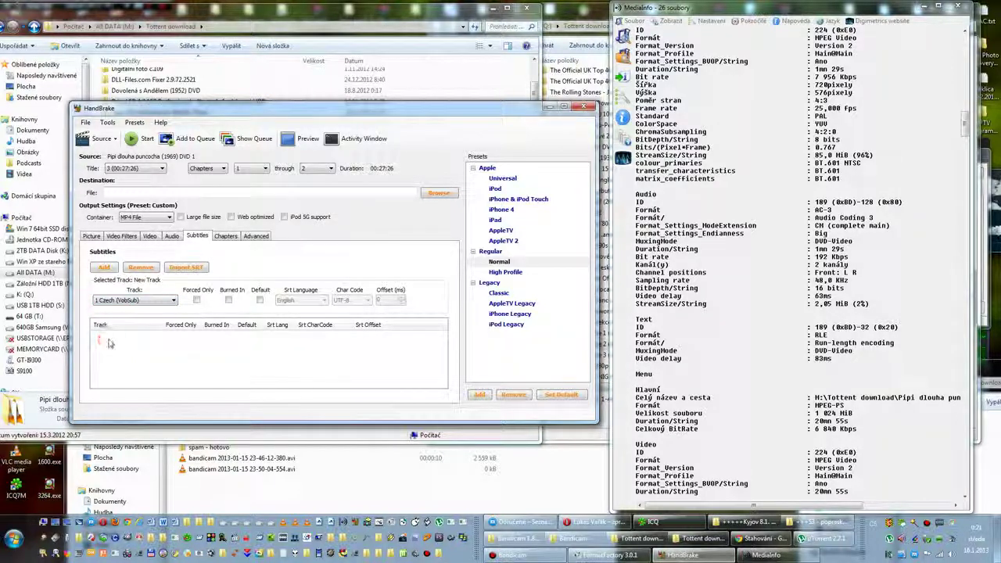
left_click(187, 344)
left_click(111, 303)
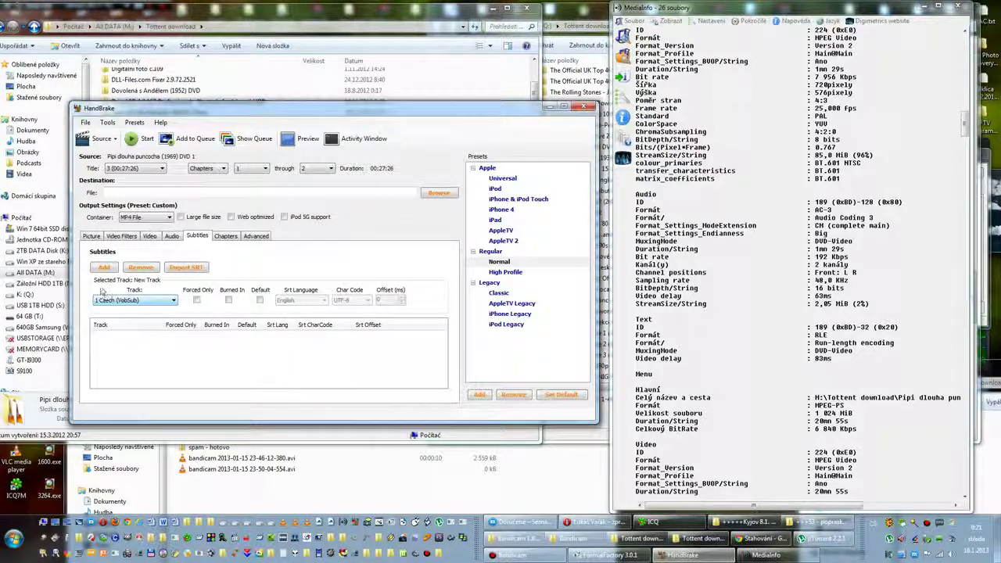
left_click(105, 269)
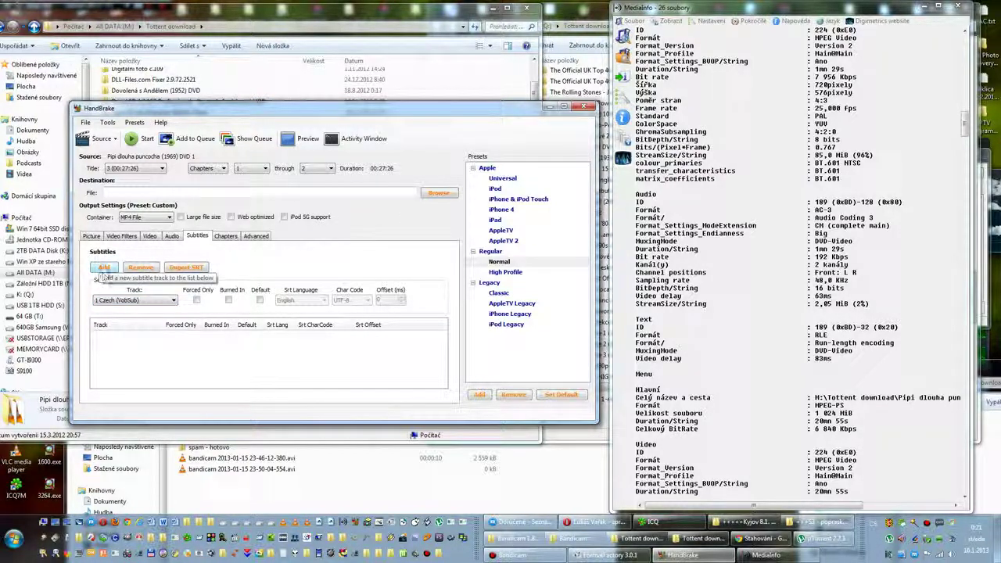
left_click(107, 271)
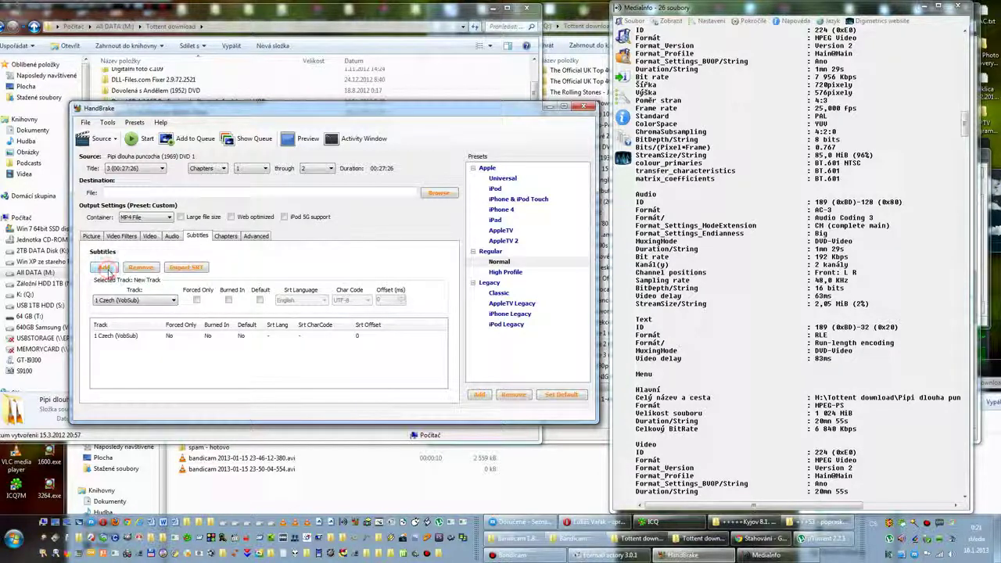
left_click(109, 337)
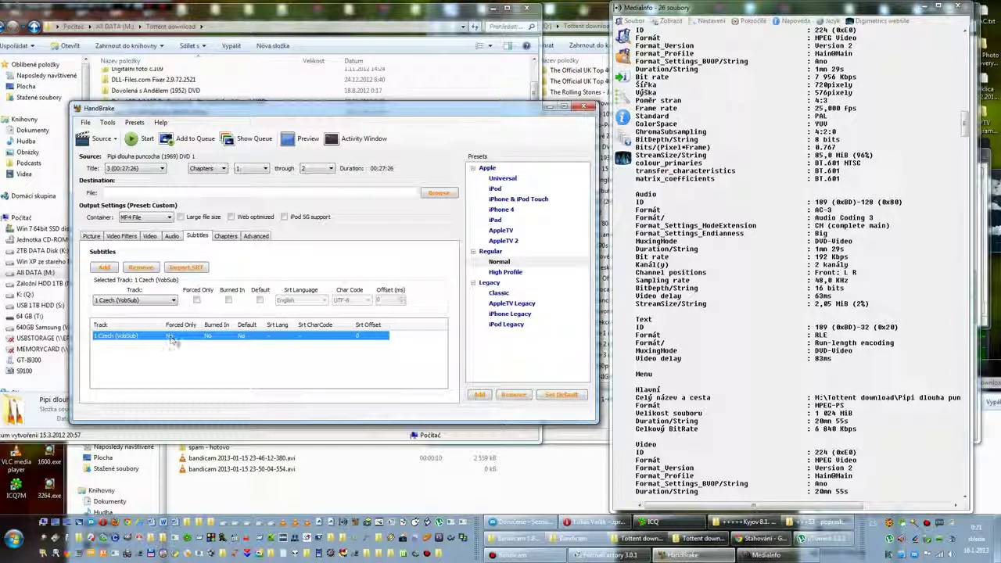
left_click(237, 350)
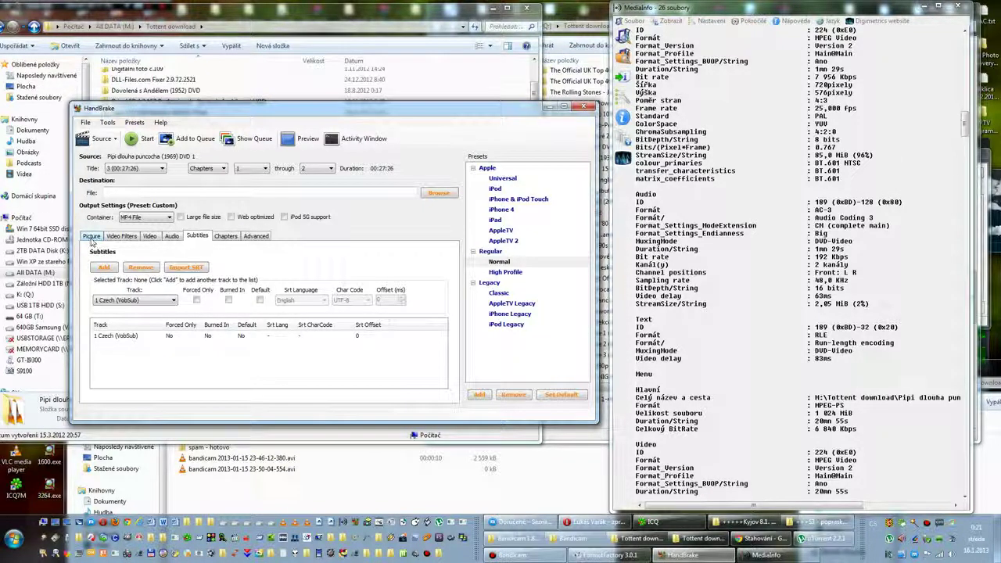
Review the picture size, video filters and target file size settings for the conversion.
left_click(91, 236)
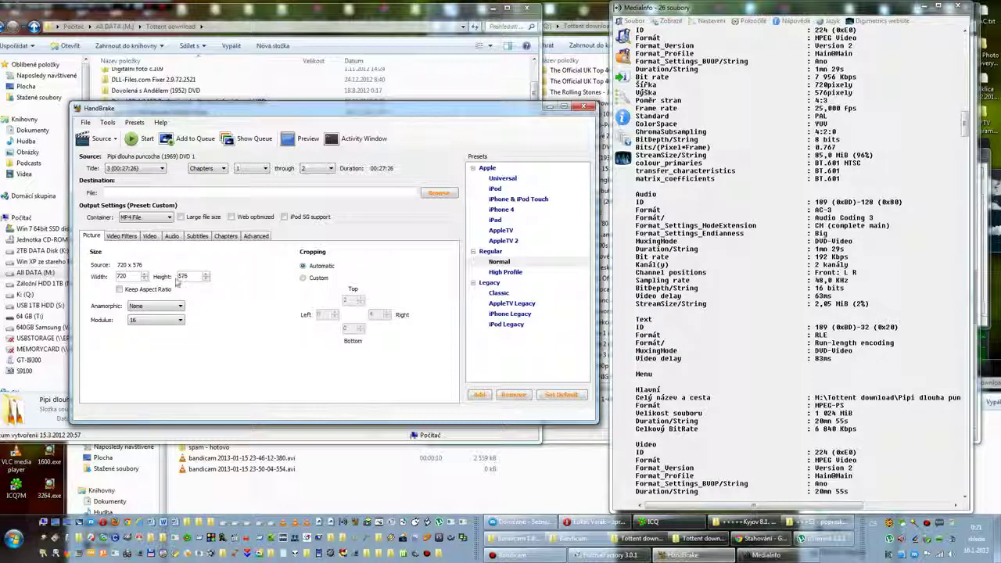
left_click(121, 237)
left_click(148, 237)
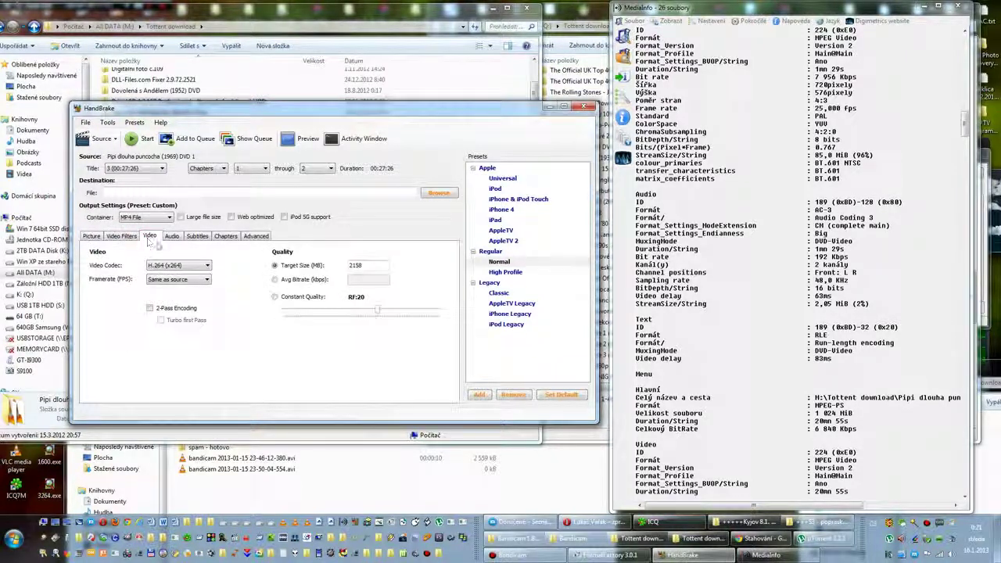
double_click(356, 265)
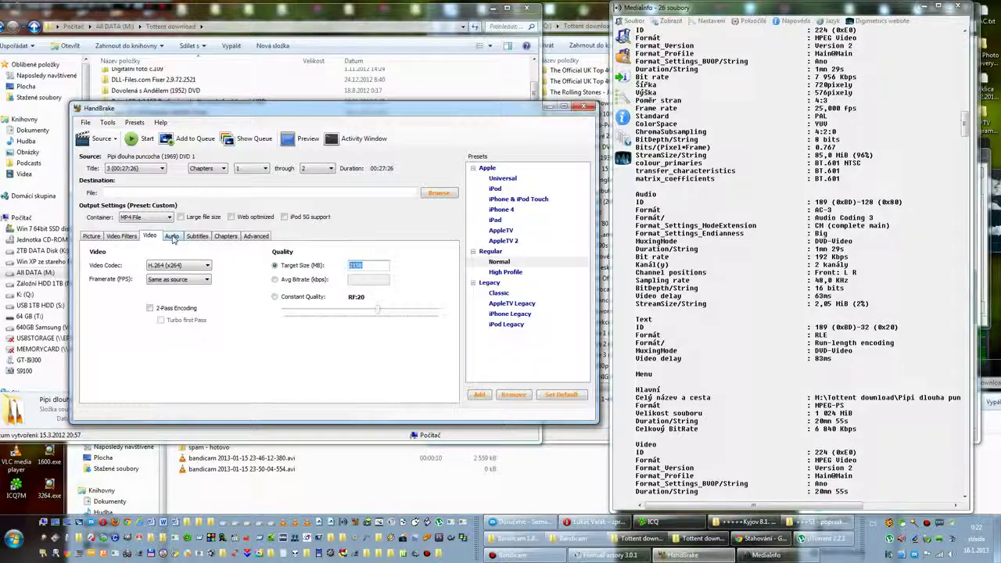
Reselect 192 as the bitrate of the Czech audio track.
left_click(172, 236)
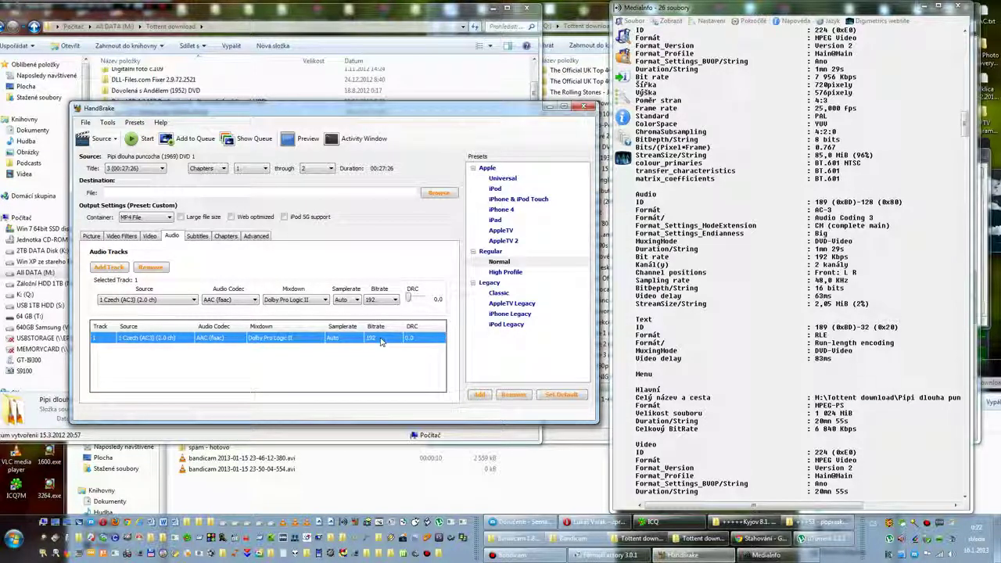
left_click(385, 300)
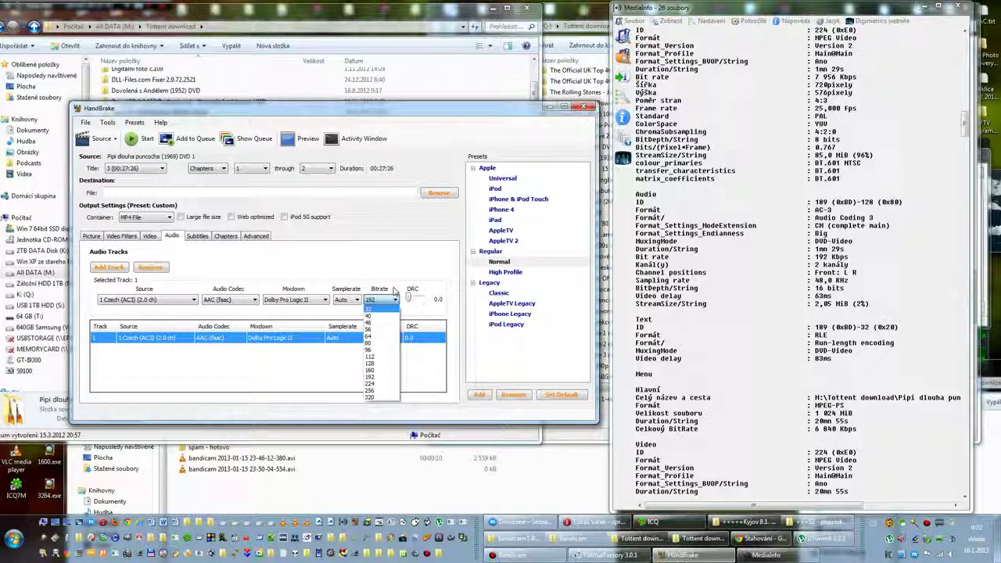
left_click(383, 377)
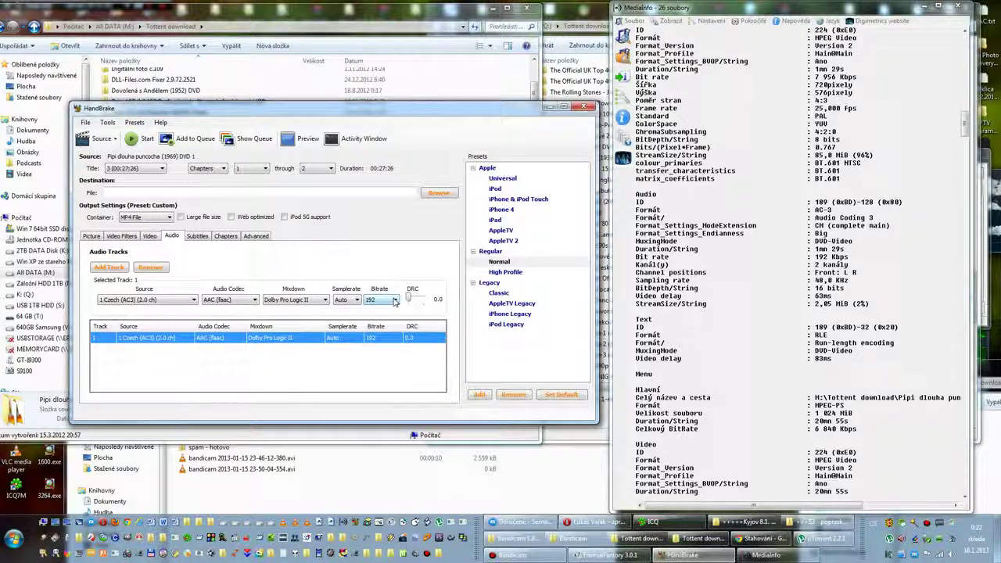
left_click(394, 301)
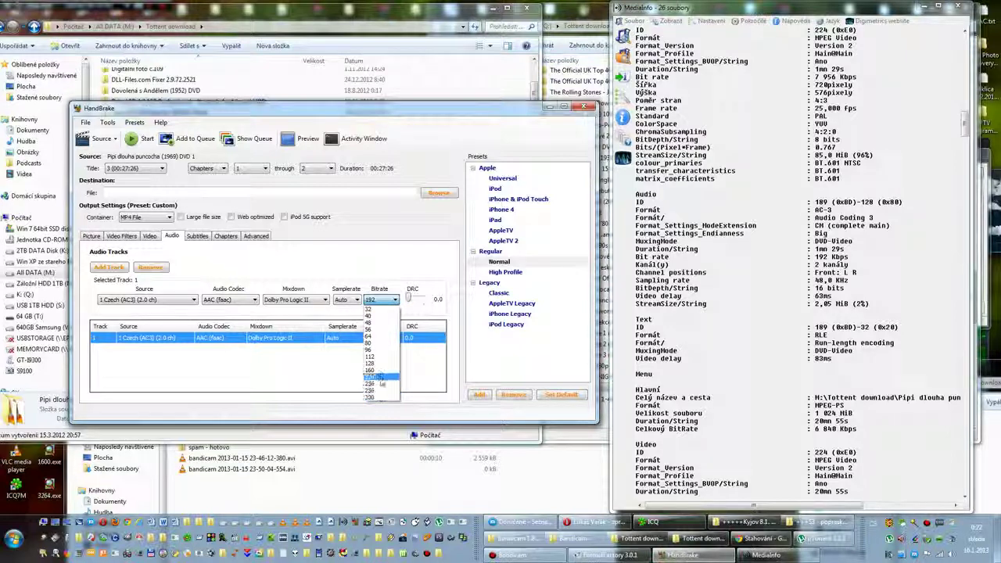
left_click(381, 379)
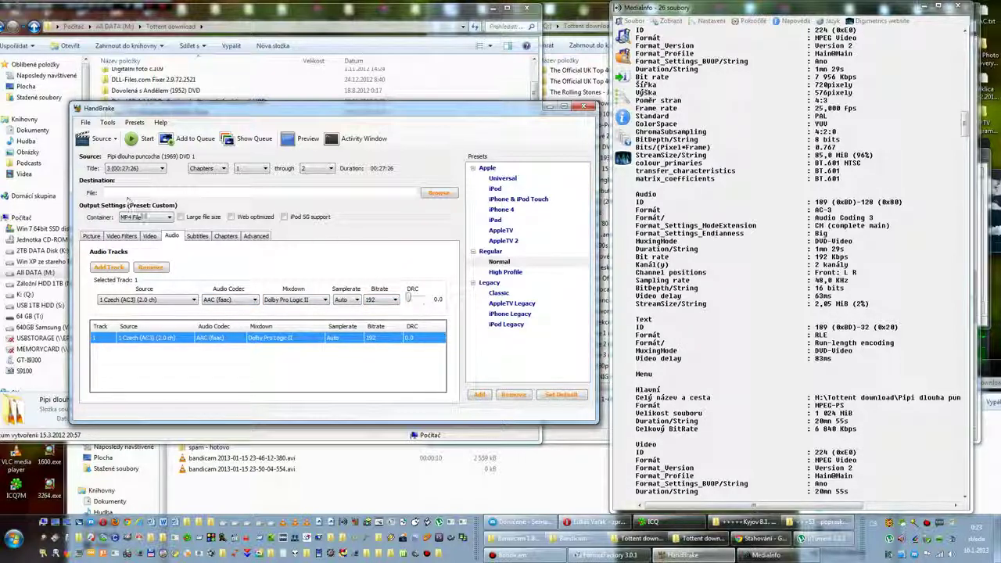
Set the output container to MKV File.
left_click(144, 217)
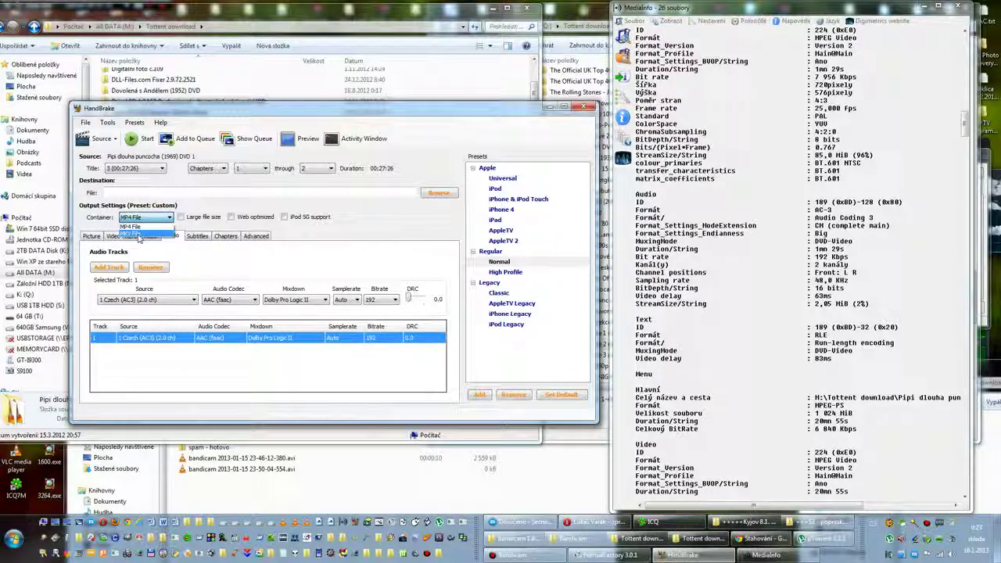
left_click(135, 236)
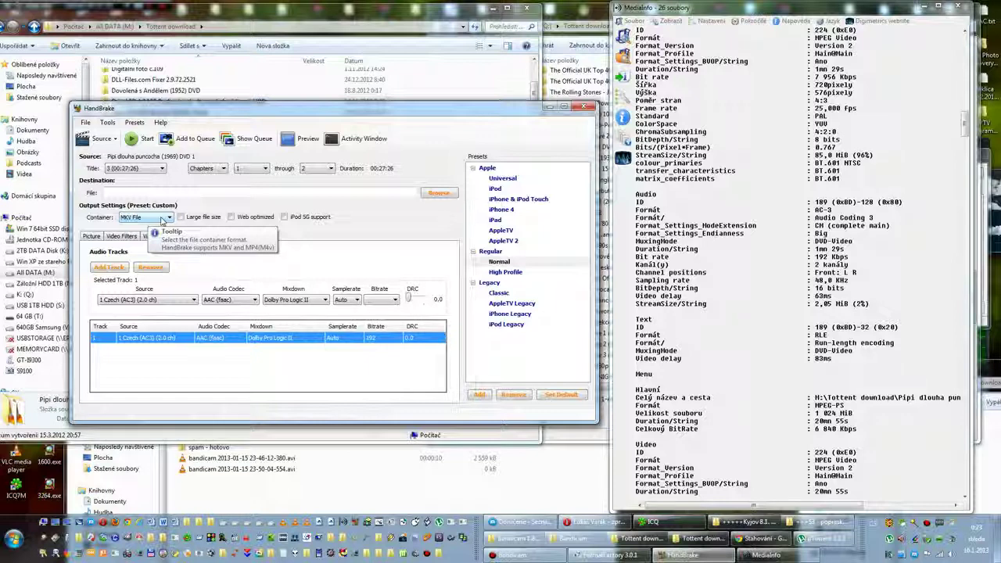
left_click(162, 220)
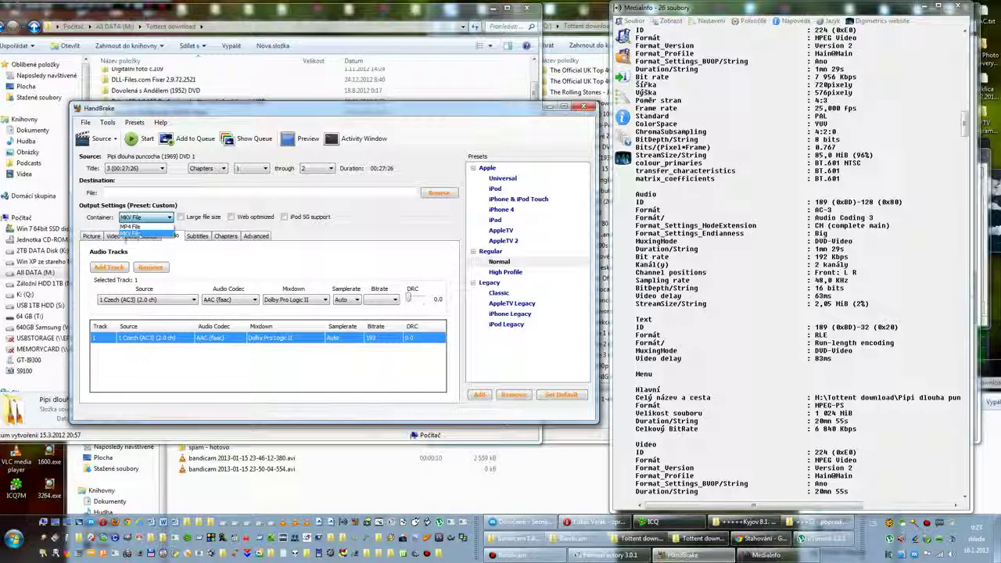
left_click(105, 227)
left_click(147, 217)
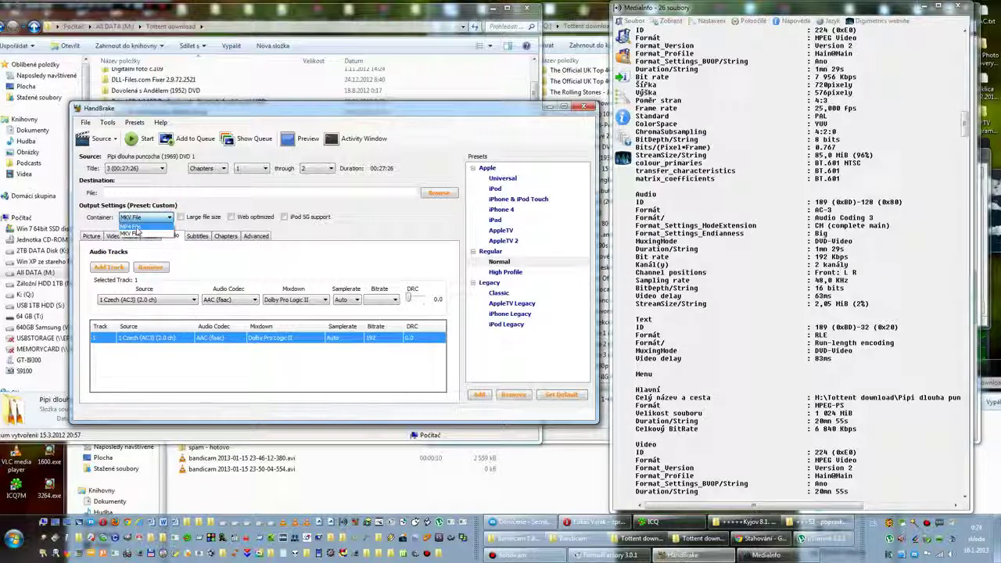
left_click(135, 234)
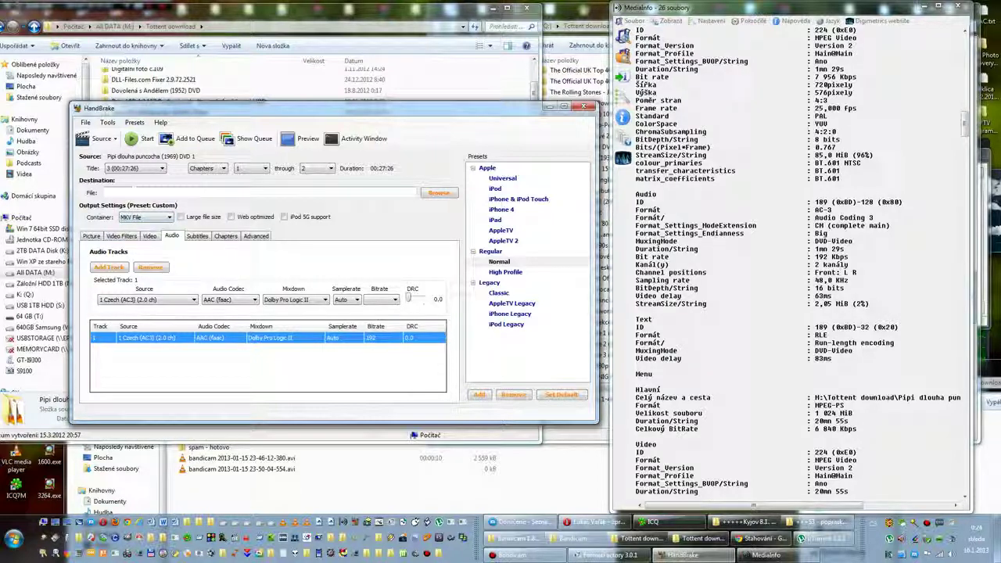
View the save location dialog for the output file and close it without choosing a destination.
left_click(135, 192)
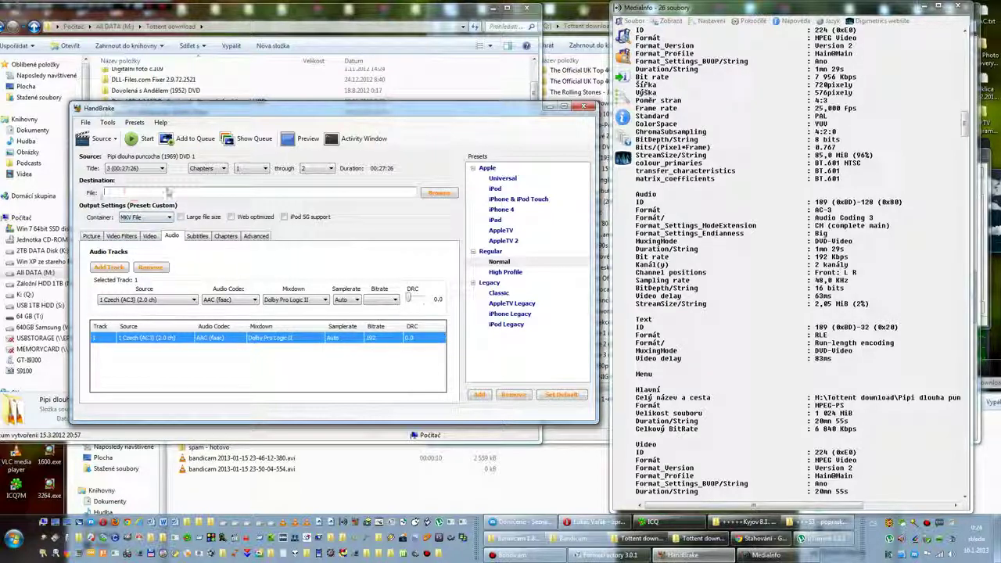
left_click(438, 192)
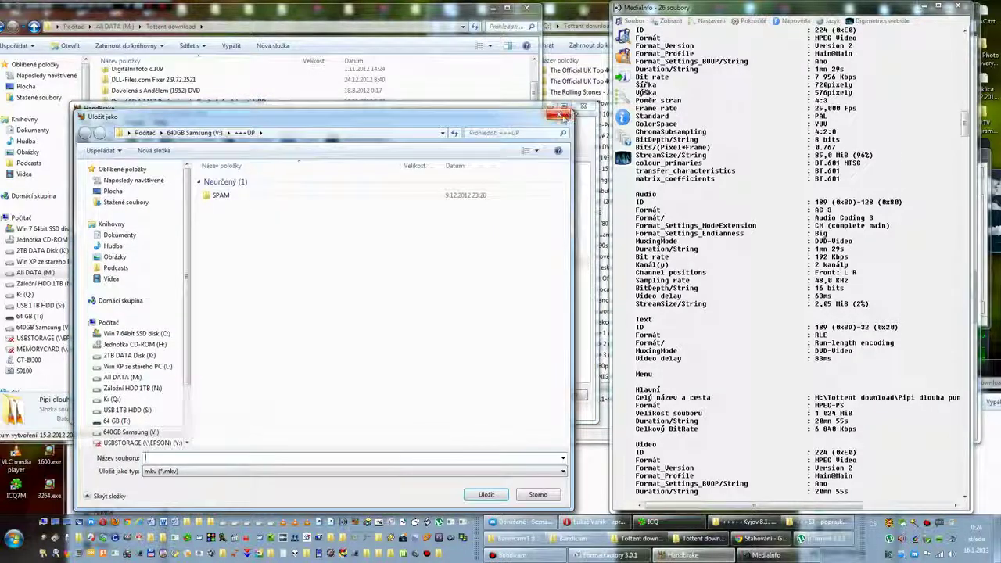
left_click(560, 116)
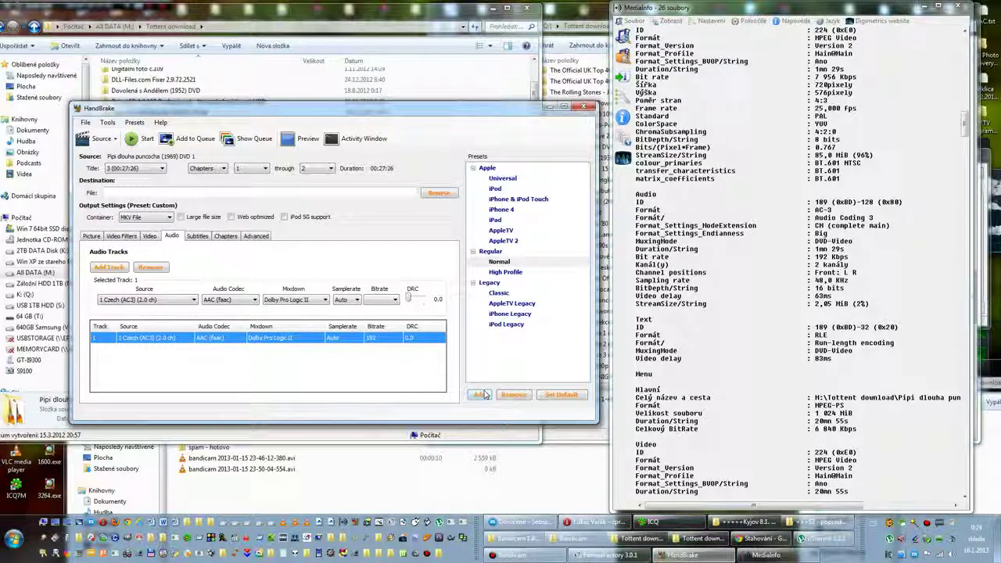
left_click(520, 554)
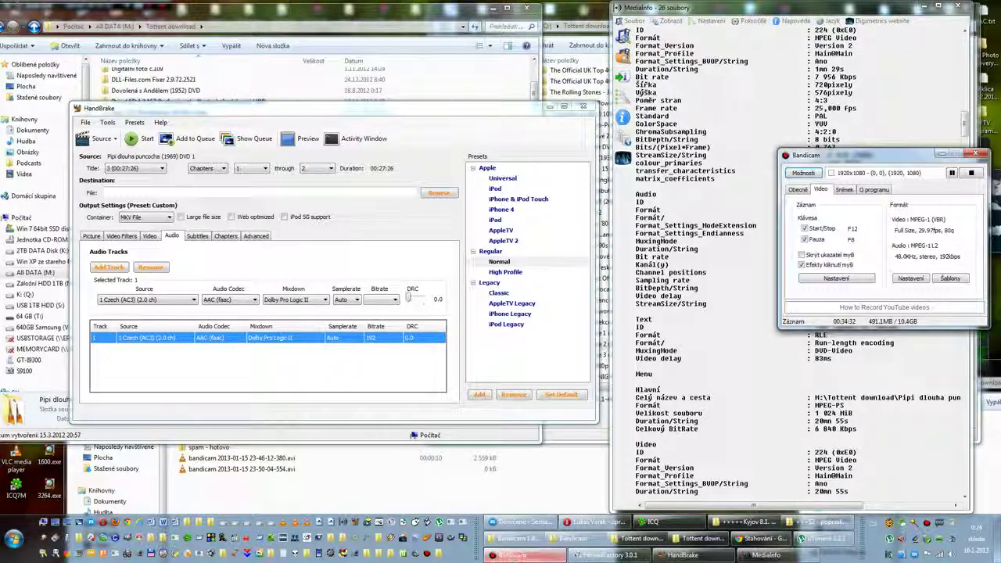